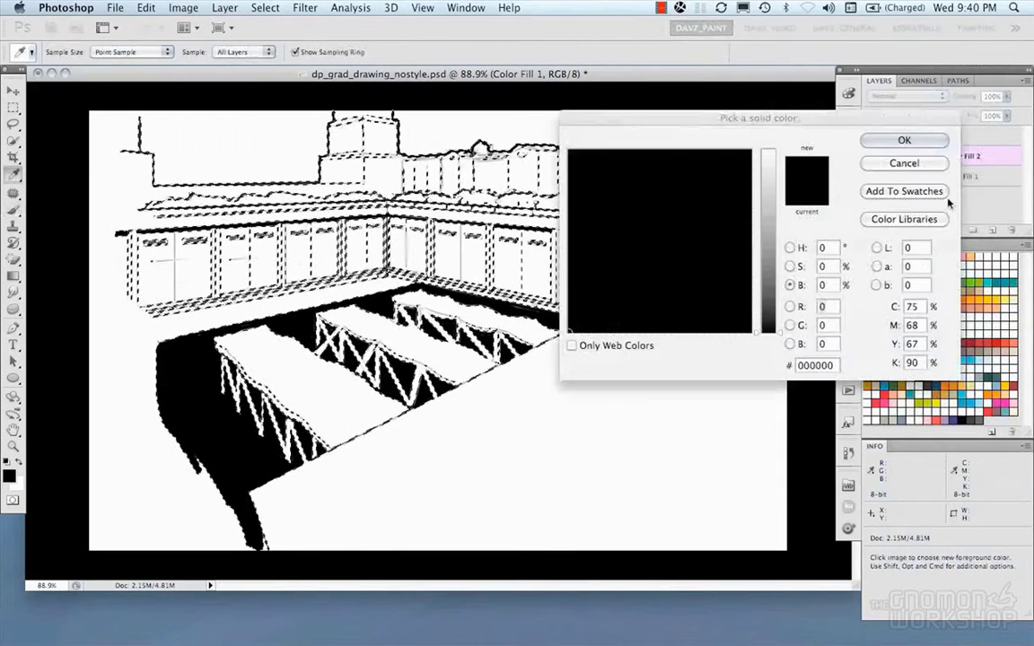
Step: Accept the black fill colour, delete the layer above it, and rename the black line-art fill layer as line
key(Return)
drag(988, 142, 1011, 230)
double_click(966, 134)
text(lin)
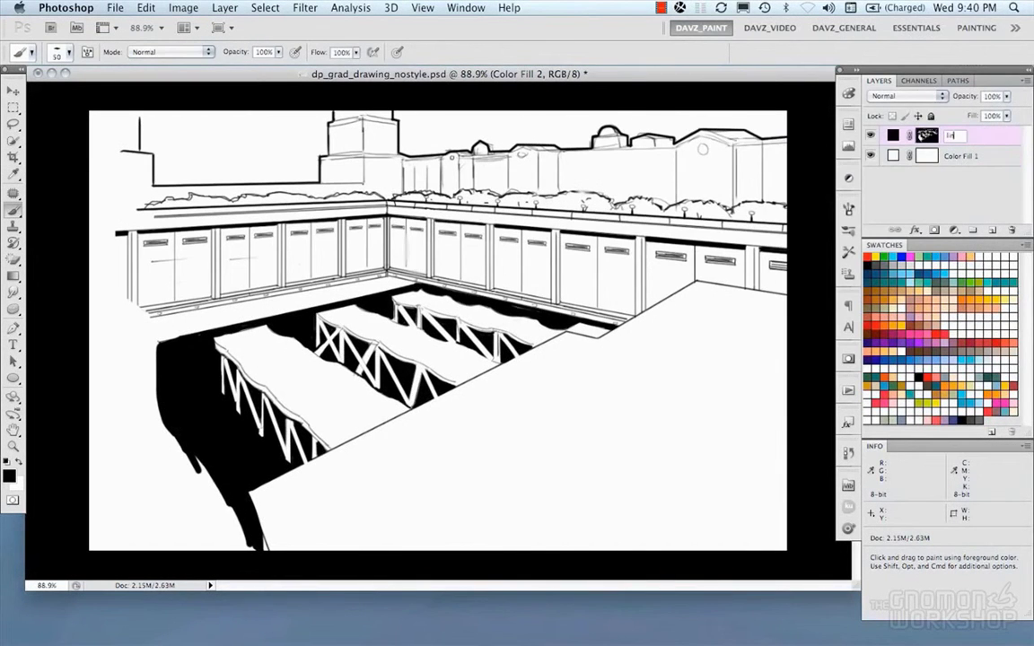
text(e)
key(Return)
Step: Change the colour of the Color Fill 1 background layer to a medium blue
double_click(893, 156)
drag(682, 226, 685, 236)
mouse_move(769, 236)
mouse_down()
mouse_move(771, 266)
mouse_move(775, 248)
mouse_up()
click(869, 140)
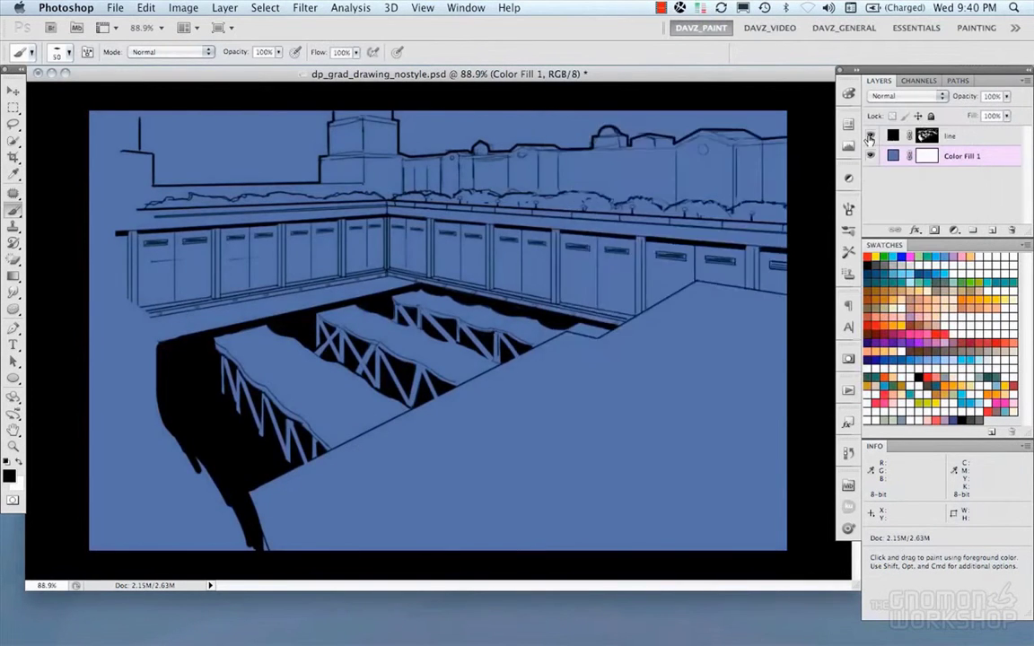
Step: Add a new empty layer above the line layer and delete the layer mask of Color Fill 1
click(992, 137)
click(990, 229)
right_click(929, 173)
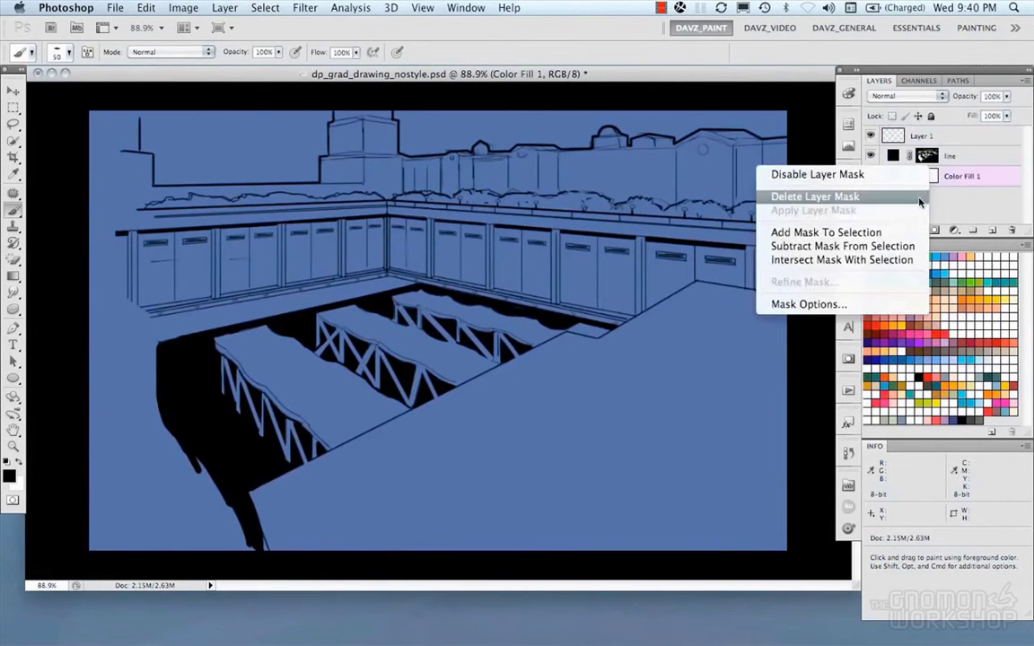
click(921, 198)
Step: Rename the new empty layer as shadow
click(928, 138)
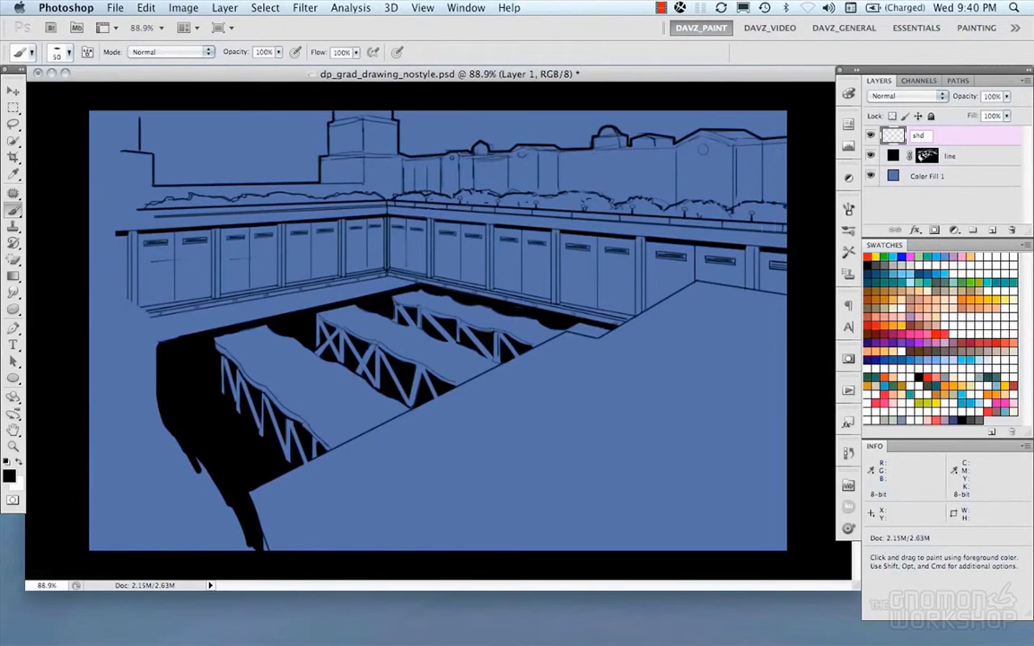
text(shadow)
key(Return)
Step: Paint dark shadows over the shaded cabinet wall and the supporting legs beneath the three tables
mouse_move(354, 268)
mouse_down()
mouse_move(421, 287)
mouse_move(432, 314)
mouse_move(529, 359)
mouse_up()
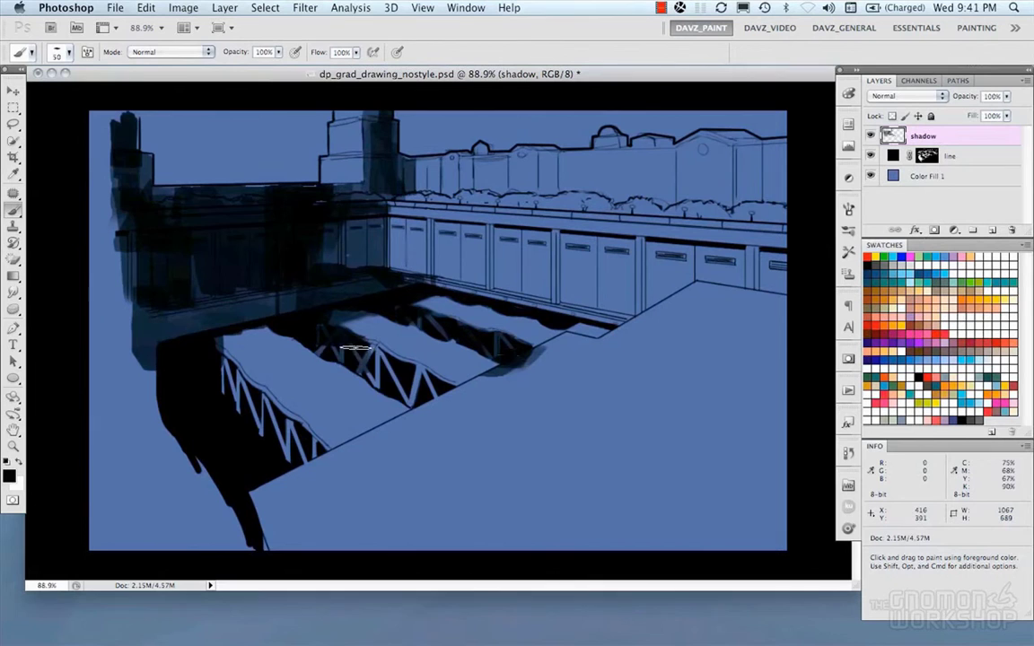
mouse_move(355, 348)
mouse_down()
mouse_move(398, 371)
mouse_move(427, 388)
mouse_up()
drag(199, 314, 296, 460)
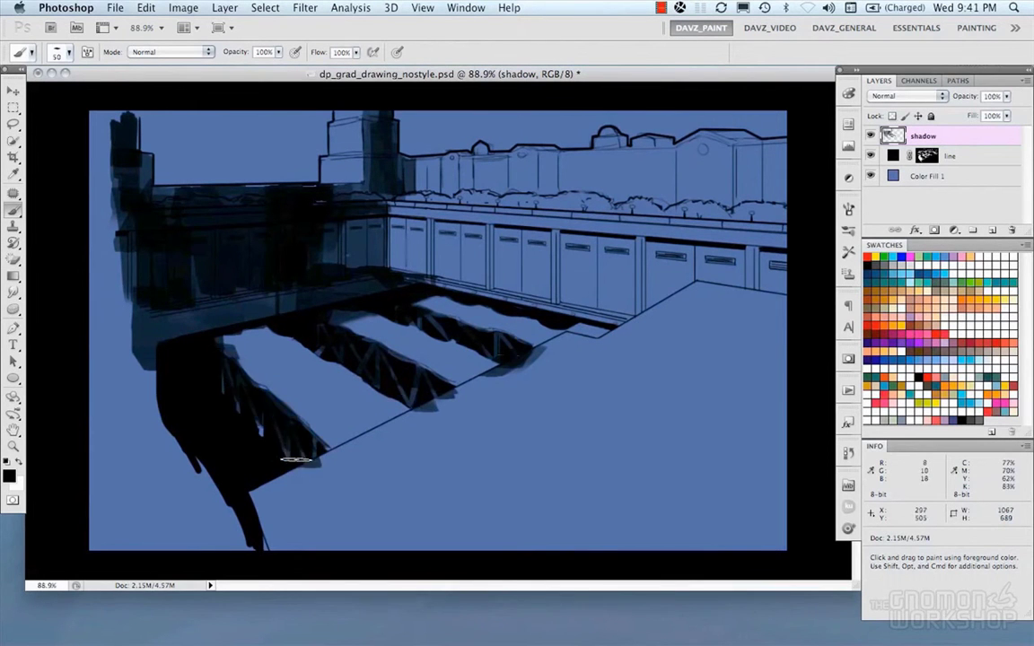
drag(230, 346, 275, 440)
Step: Paint shadows at the inner corner of the wall, on a distant building and down the nearby cabinet pillars
mouse_move(356, 231)
mouse_down()
mouse_move(376, 223)
mouse_move(382, 264)
mouse_up()
drag(475, 161, 485, 202)
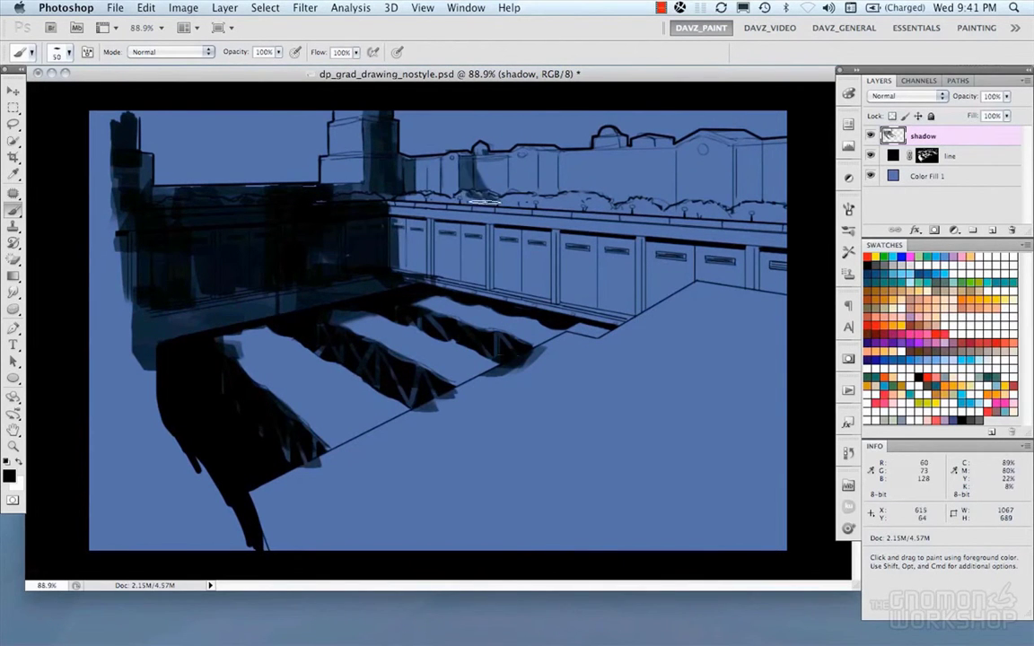
mouse_move(415, 197)
mouse_down()
mouse_move(394, 233)
mouse_move(427, 297)
mouse_move(416, 262)
mouse_move(476, 308)
mouse_move(431, 218)
mouse_up()
drag(495, 224, 492, 296)
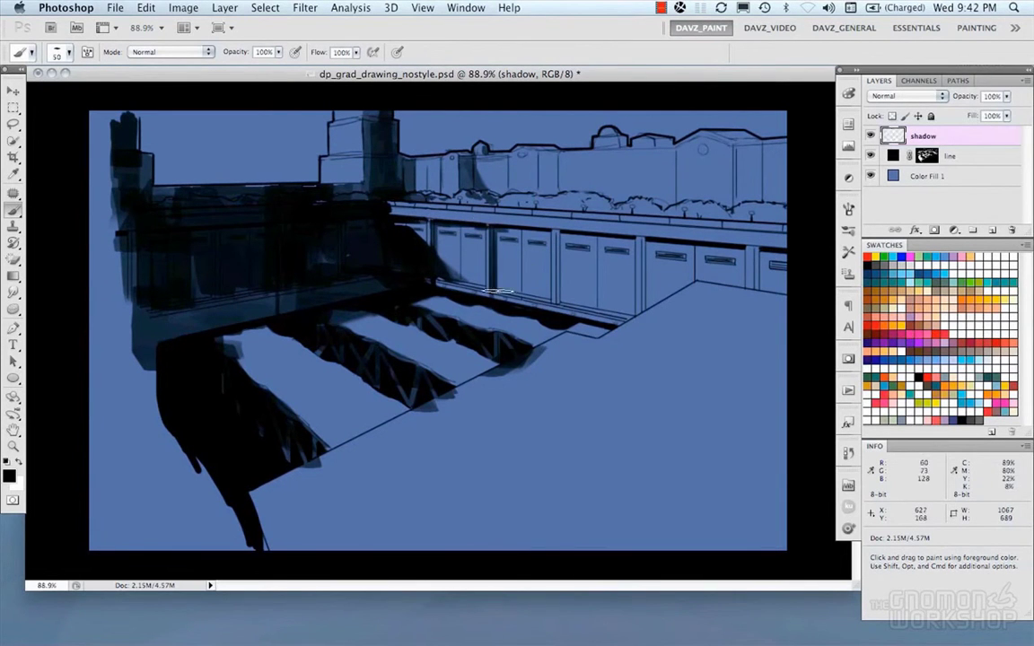
Step: Paint shadows along the remaining pillars of the lit cabinet wall, up to the edge of the picture
mouse_move(556, 230)
mouse_down()
mouse_move(563, 310)
mouse_move(499, 296)
mouse_move(594, 336)
mouse_up()
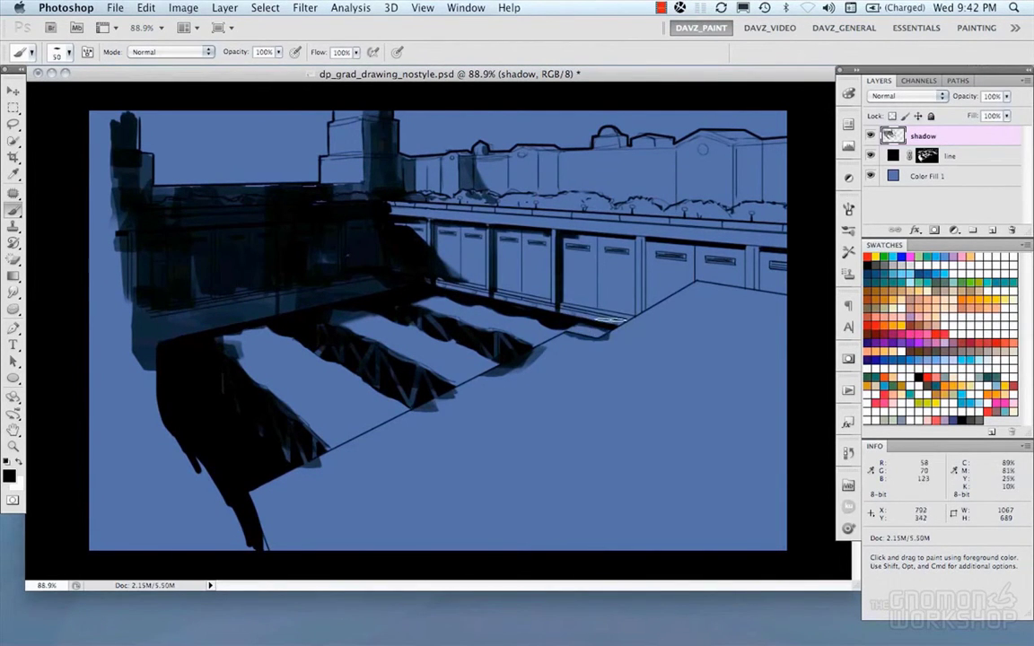
drag(642, 240, 642, 315)
mouse_move(595, 238)
mouse_down()
mouse_move(639, 239)
mouse_move(682, 269)
mouse_up()
drag(749, 251, 762, 296)
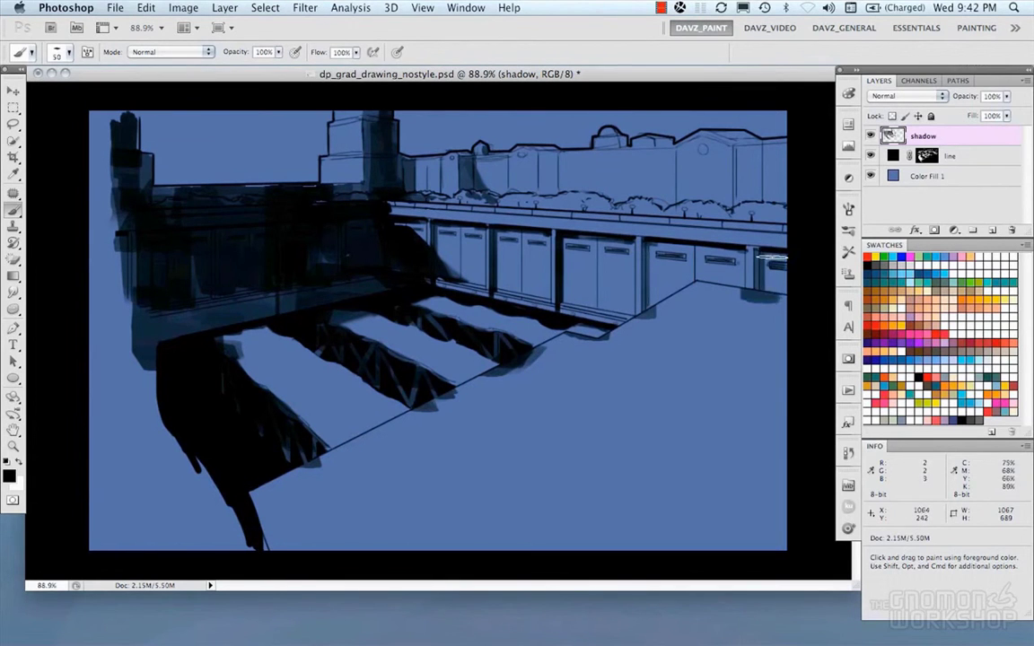
Step: Outline the large foreground roof with the Polygonal Lasso, fill it with black on the shadow layer, and deselect
key(l)
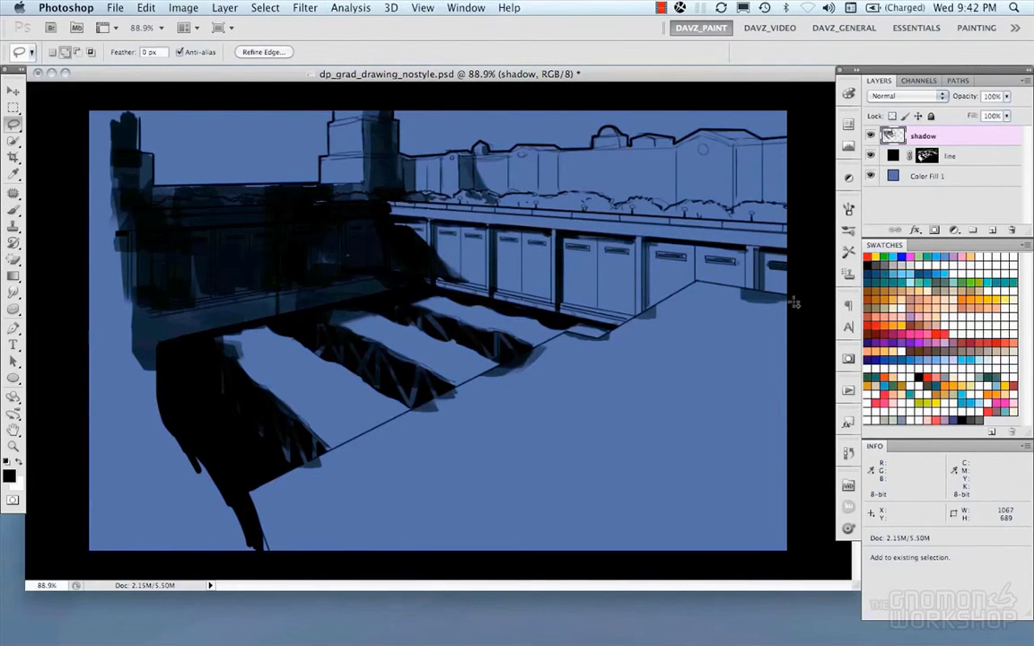
key(shift+l)
click(696, 280)
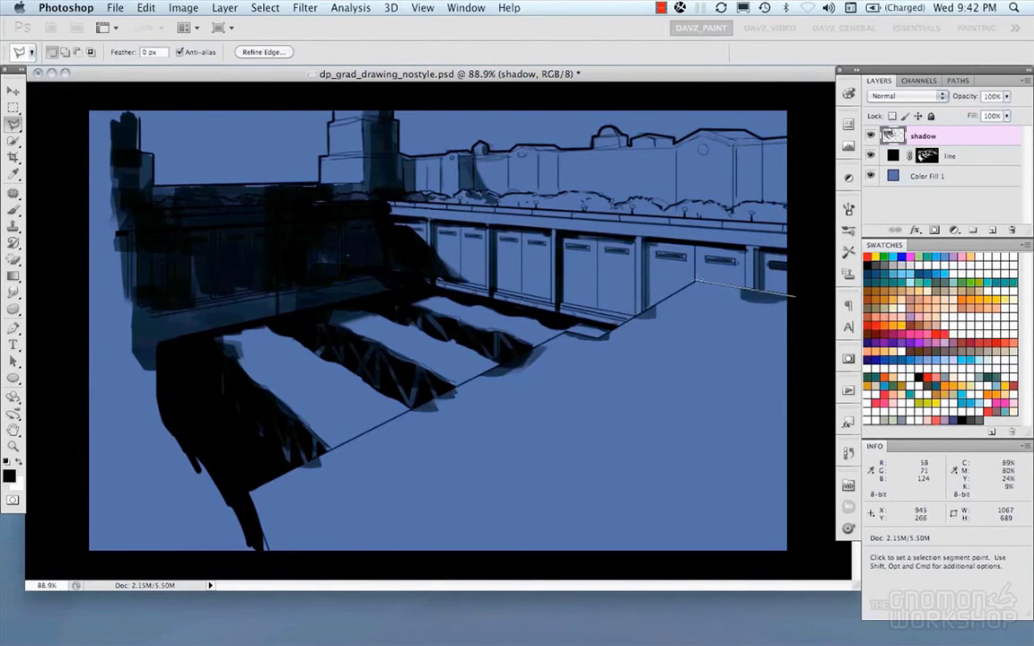
click(600, 337)
click(571, 328)
click(247, 492)
click(271, 553)
click(797, 551)
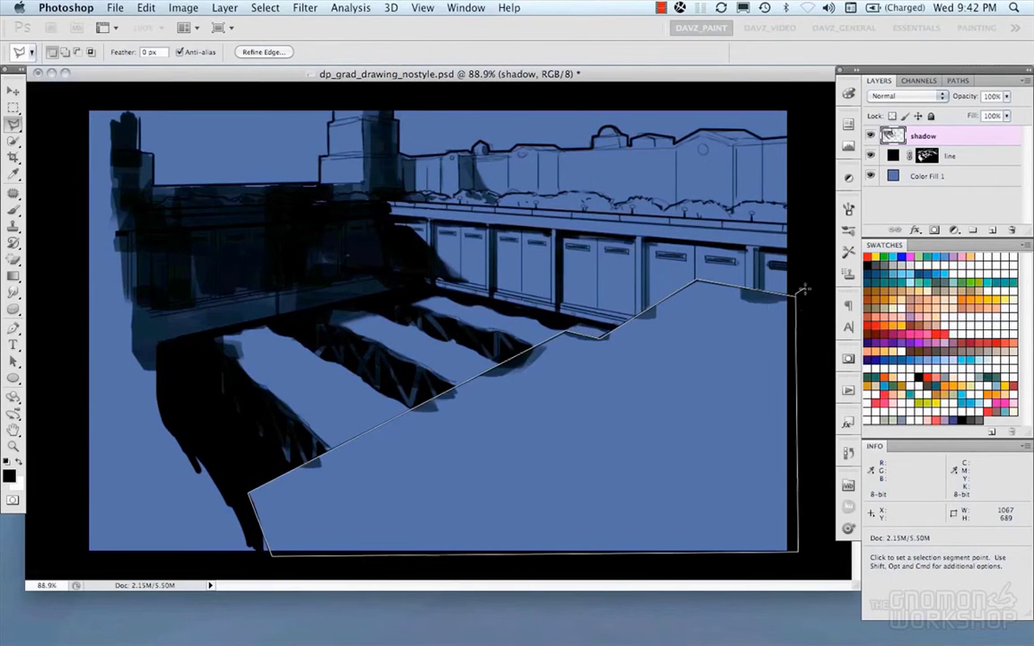
double_click(799, 290)
key(alt+BackSpace)
key(super+d)
Step: Brush more shadow over the near ends of the table tops and the side of a distant domed building
key(b)
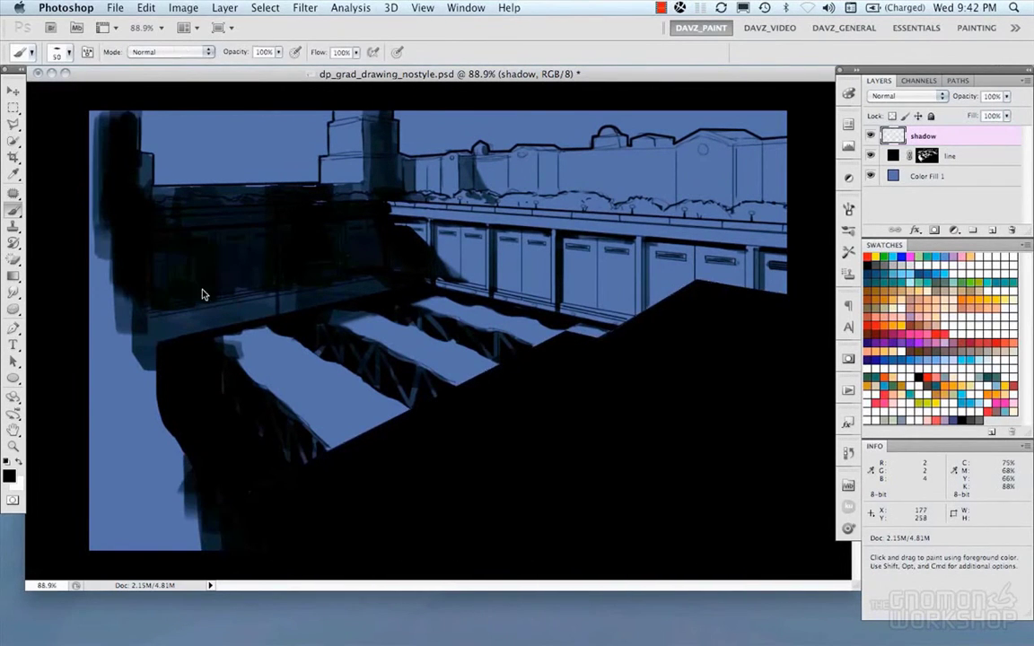
mouse_move(338, 332)
mouse_down()
mouse_move(213, 345)
mouse_move(298, 330)
mouse_move(291, 342)
mouse_move(235, 340)
mouse_move(278, 349)
mouse_move(372, 314)
mouse_move(306, 344)
mouse_up()
mouse_move(490, 136)
mouse_down()
mouse_move(513, 179)
mouse_move(598, 211)
mouse_up()
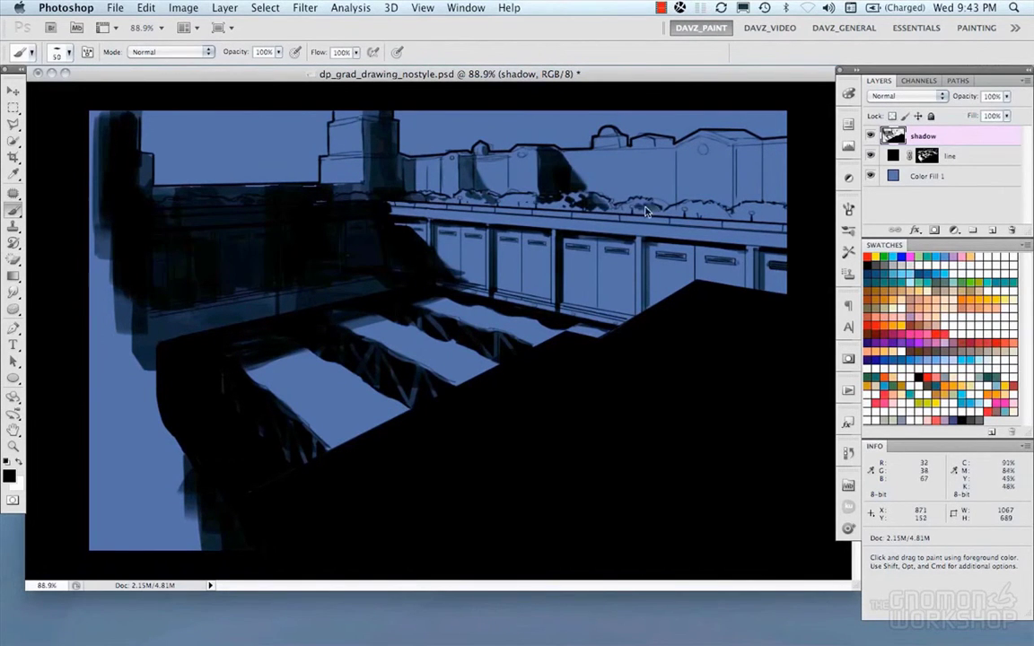
Step: Vary the brush size to paint shadows on the hedge bushes and the side of the large gabled building
key(bracketleft)
key(bracketleft)
key(bracketleft)
key(bracketleft)
key(bracketleft)
key(bracketright)
key(bracketright)
key(bracketright)
key(bracketright)
key(bracketright)
mouse_move(752, 140)
mouse_down()
mouse_move(770, 199)
mouse_move(762, 210)
mouse_up()
Step: Reduce the brush to 29 pixels and deepen the shadows on the distant rooftops and the tower's dark side
key(bracketleft)
key(bracketleft)
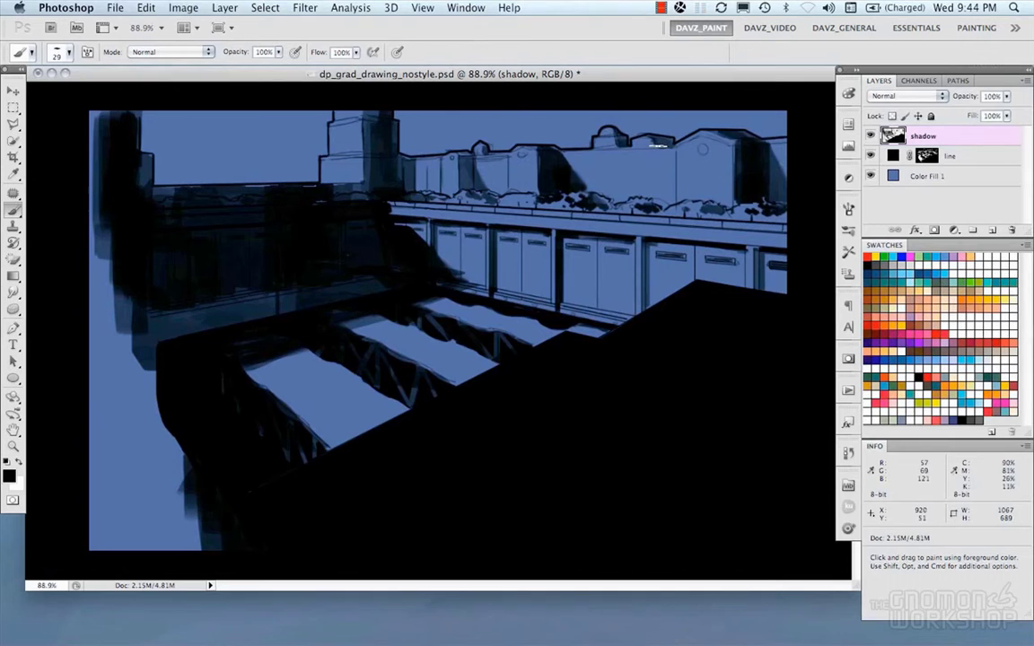
drag(417, 170, 240, 182)
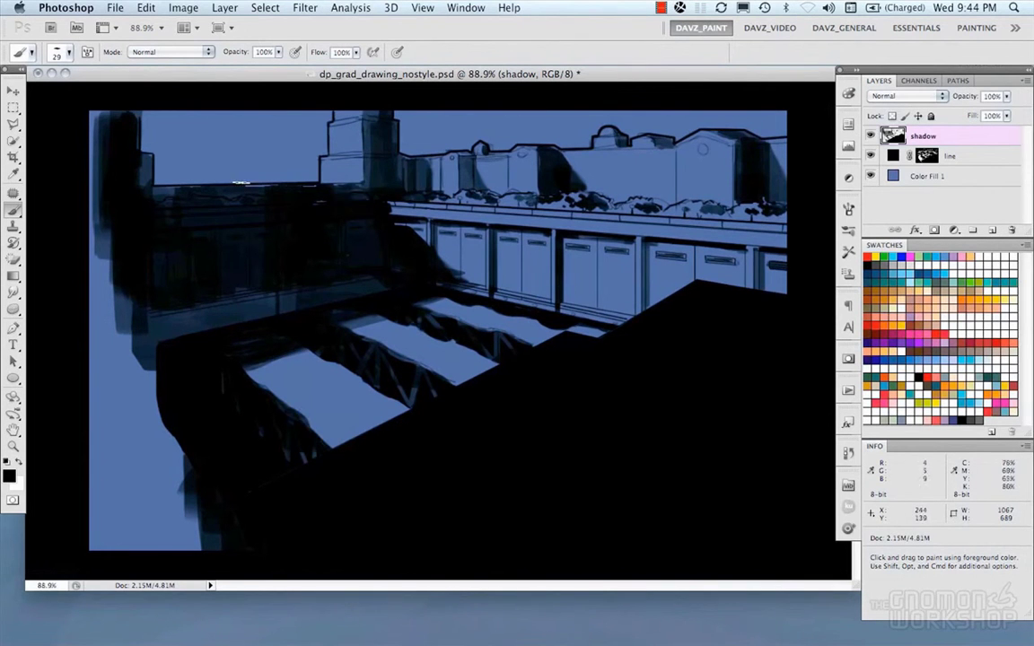
mouse_move(370, 112)
mouse_down()
mouse_move(430, 163)
mouse_move(370, 165)
mouse_up()
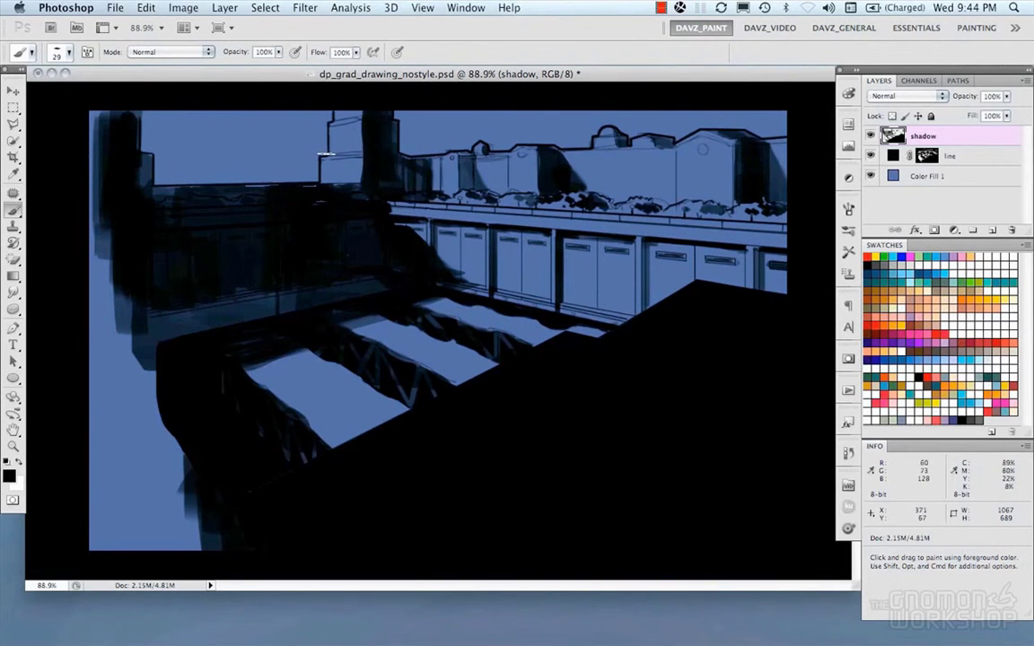
Step: Set the shadow layer's opacity to 50% and move the line layer above it
click(1006, 96)
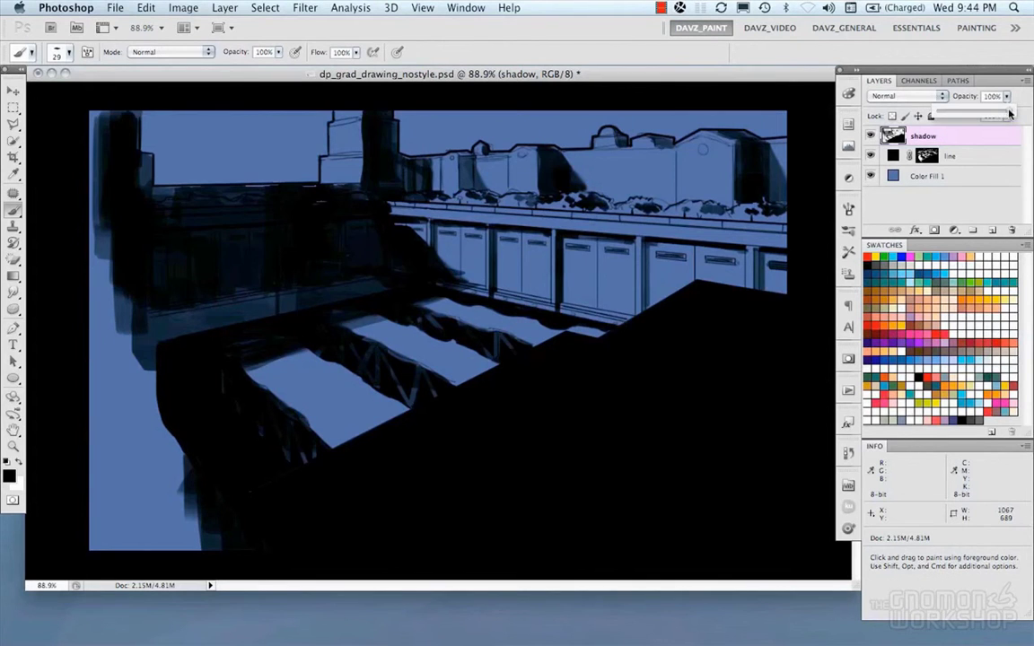
drag(1009, 112, 973, 118)
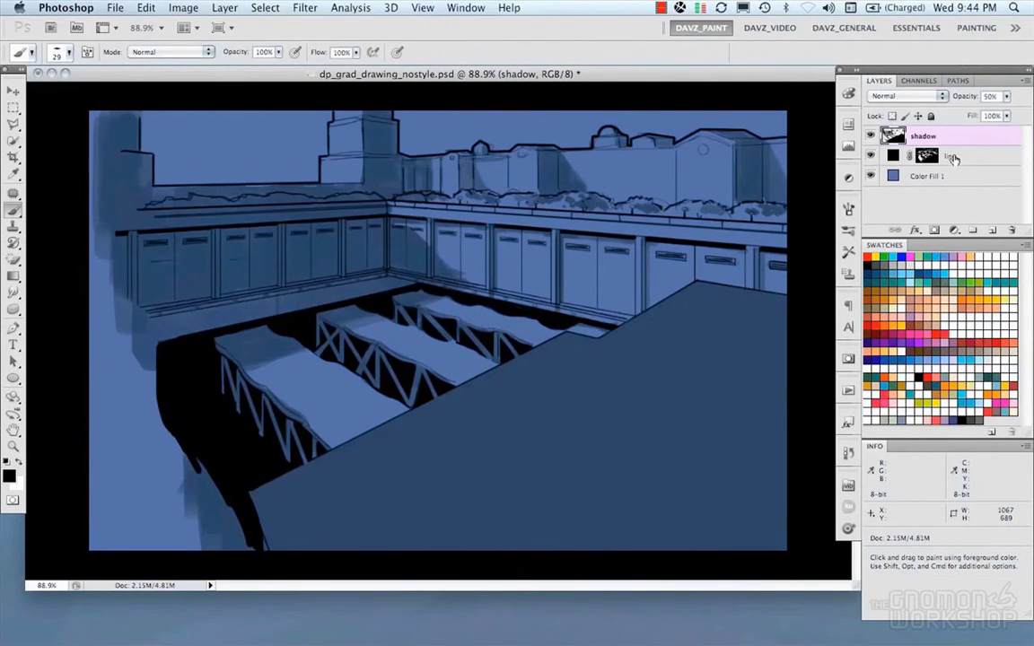
drag(954, 159, 942, 132)
click(870, 136)
click(870, 137)
Step: Change the line layer's fill colour to the very dark blue #0d0c15
double_click(893, 137)
drag(769, 287, 769, 261)
mouse_move(705, 267)
mouse_down()
mouse_move(680, 262)
mouse_move(690, 284)
mouse_move(693, 256)
mouse_up()
drag(779, 263, 780, 319)
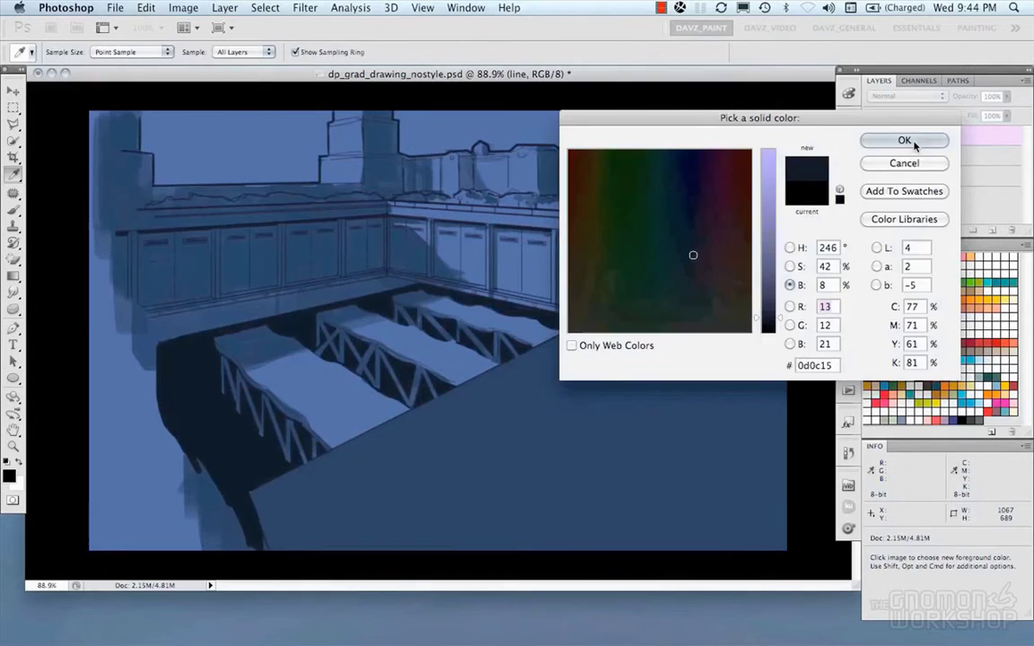
click(904, 141)
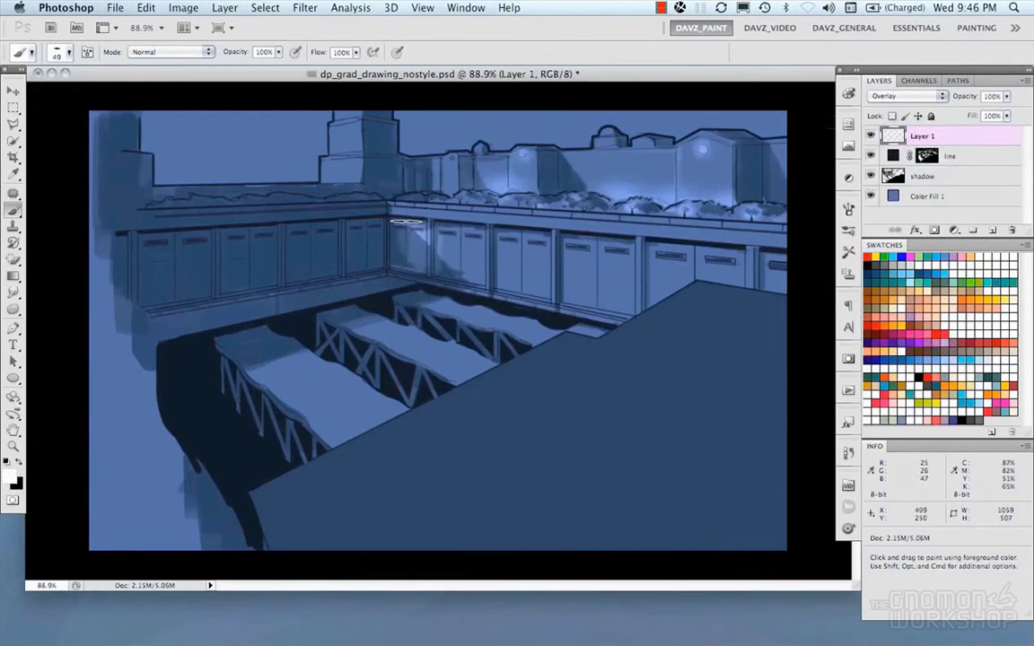
Step: Paint white highlights on the Overlay layer across the lit cabinet doors and along the ledge above them
mouse_move(377, 235)
mouse_down()
mouse_move(474, 243)
mouse_move(515, 295)
mouse_up()
key(bracketright)
key(bracketright)
mouse_move(535, 244)
mouse_down()
mouse_move(526, 296)
mouse_move(542, 261)
mouse_move(539, 273)
mouse_move(567, 262)
mouse_move(581, 317)
mouse_up()
mouse_move(597, 242)
mouse_down()
mouse_move(602, 315)
mouse_move(628, 263)
mouse_move(592, 263)
mouse_move(584, 297)
mouse_move(574, 271)
mouse_move(658, 294)
mouse_move(684, 258)
mouse_move(705, 268)
mouse_move(725, 258)
mouse_move(699, 251)
mouse_move(755, 279)
mouse_move(774, 265)
mouse_move(735, 235)
mouse_up()
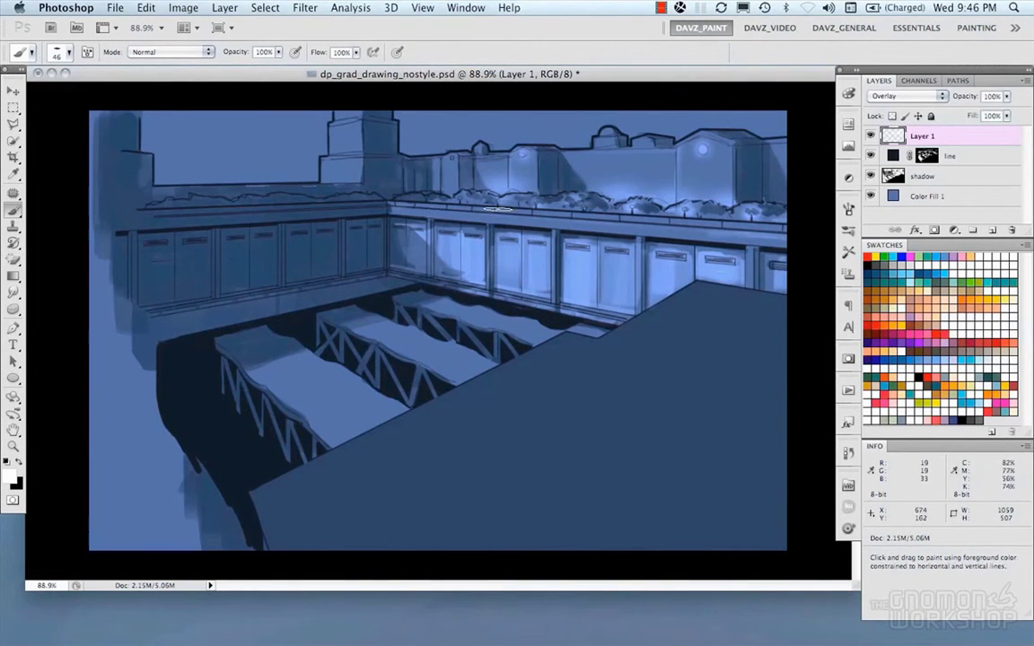
shift+click(659, 233)
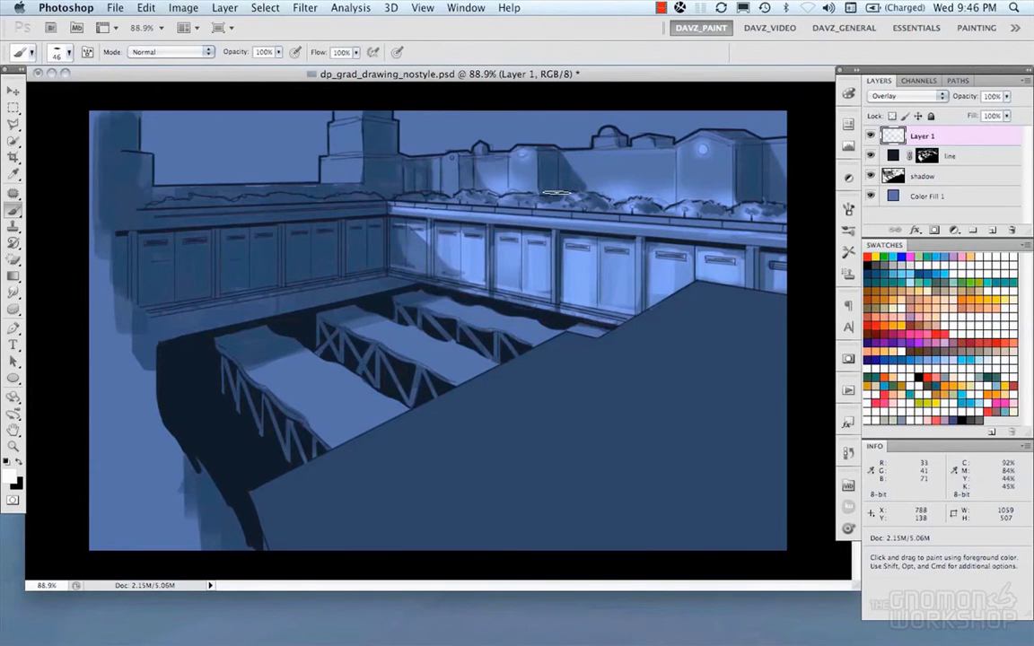
Step: Paint highlights on the tower face, the base of the shaded cabinet wall and the distant rooftops
mouse_move(349, 134)
mouse_down()
mouse_move(314, 126)
mouse_move(346, 169)
mouse_up()
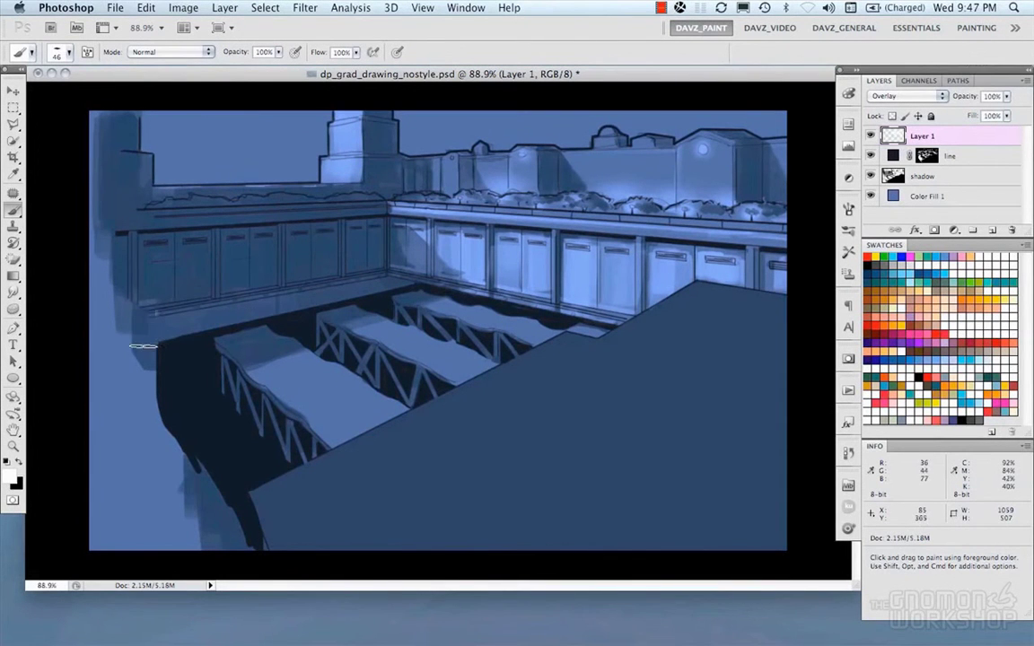
click(158, 313)
shift+click(378, 277)
key(comma)
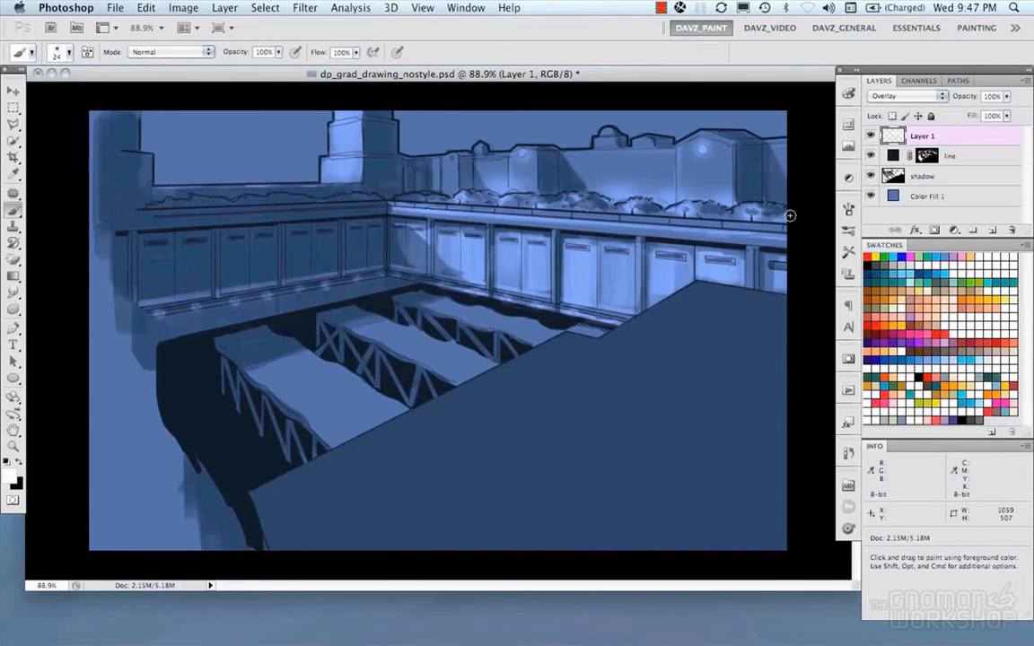
drag(468, 145, 438, 197)
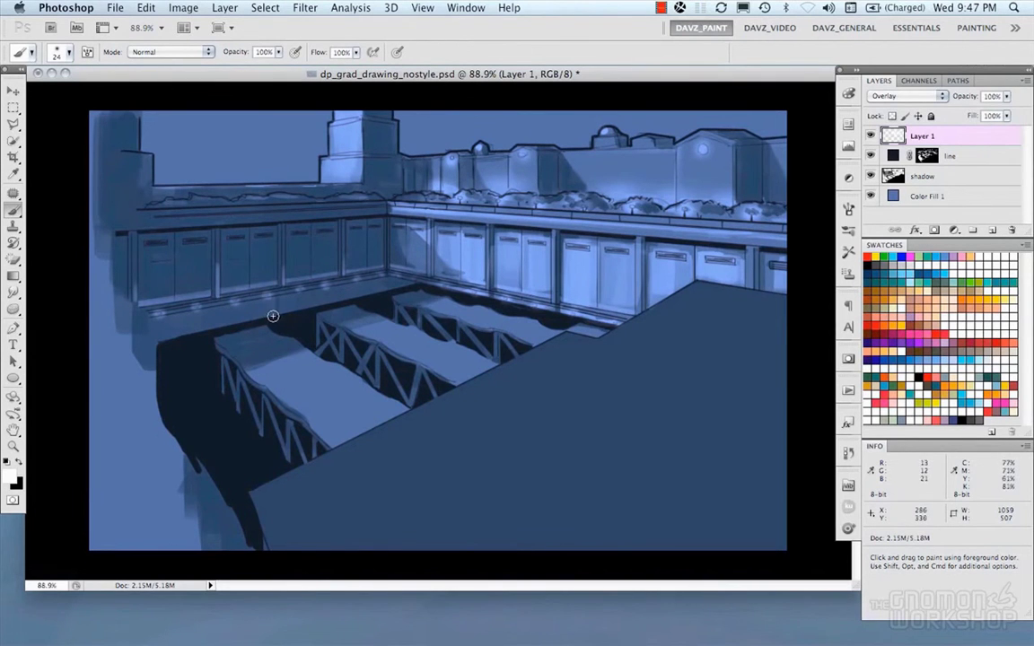
Step: Choose another brush tool preset, paint bands of light across the table tops, and rename the highlight layer as light
click(844, 278)
scroll(754, 350, down, 2)
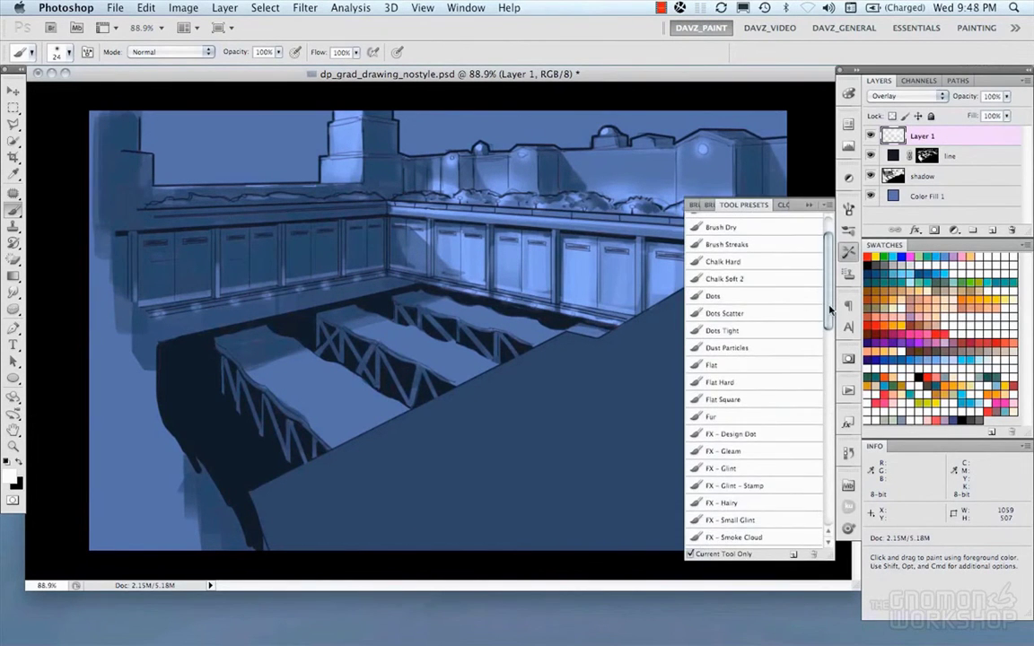
click(718, 327)
mouse_move(247, 368)
mouse_down()
mouse_move(289, 361)
mouse_move(269, 350)
mouse_move(281, 409)
mouse_move(274, 390)
mouse_move(368, 359)
mouse_move(377, 305)
mouse_move(413, 367)
mouse_move(508, 315)
mouse_move(420, 278)
mouse_move(465, 296)
mouse_move(447, 297)
mouse_up()
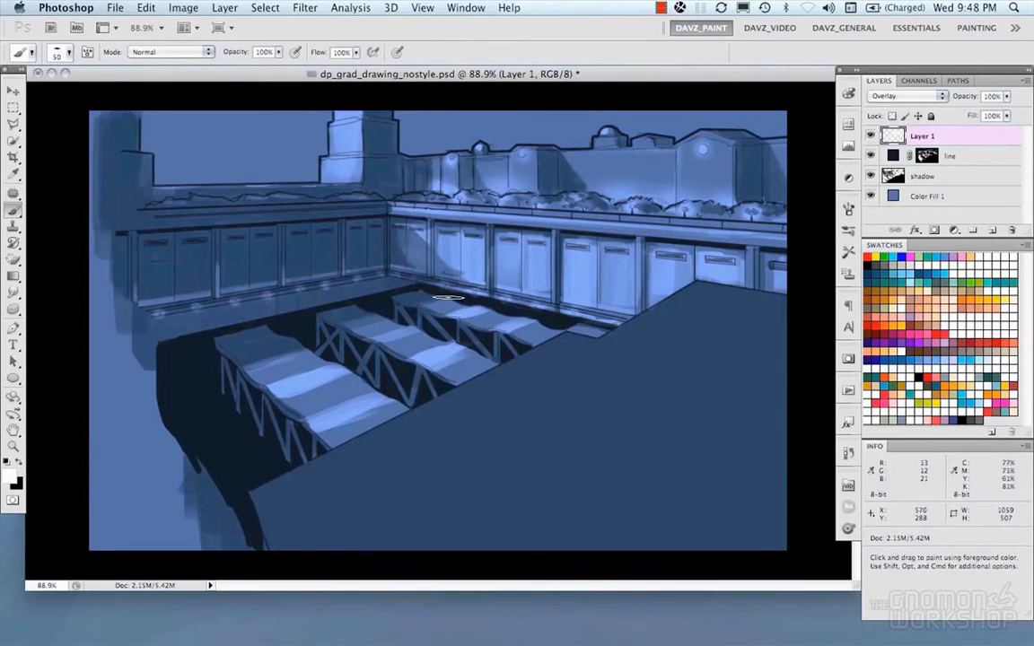
drag(251, 367, 285, 351)
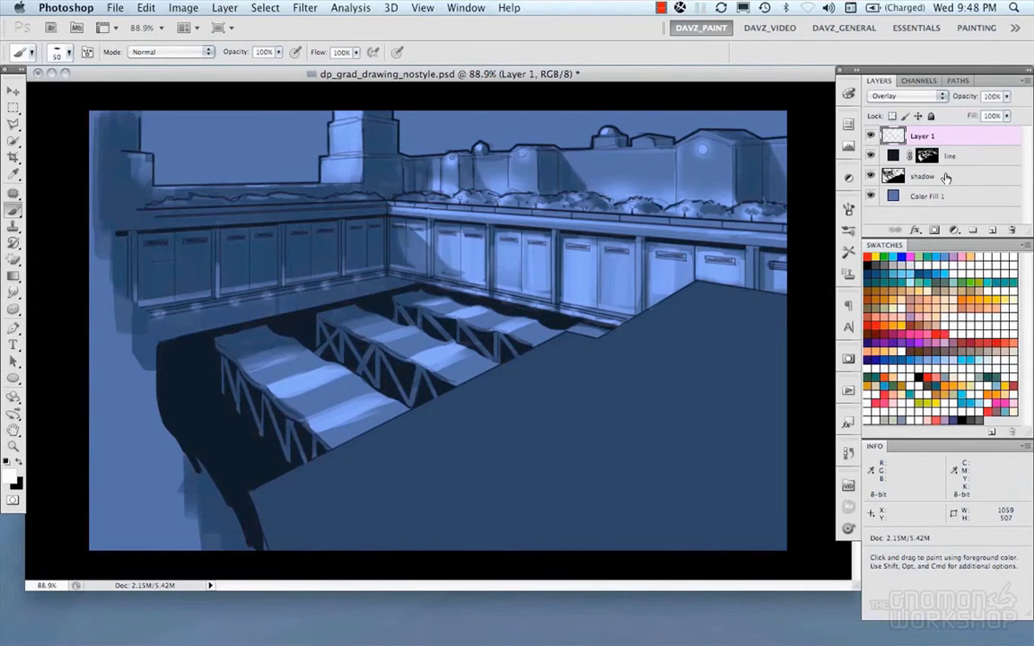
key(Return)
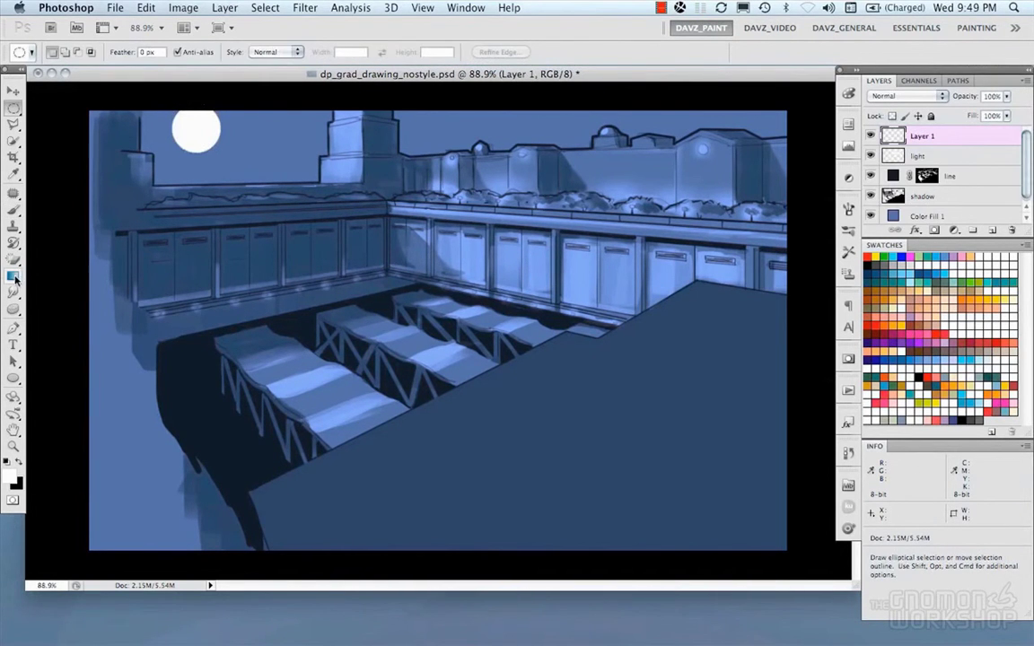
Step: Soften the edge of the white moon with the Blur tool and rename its layer as moon
click(13, 291)
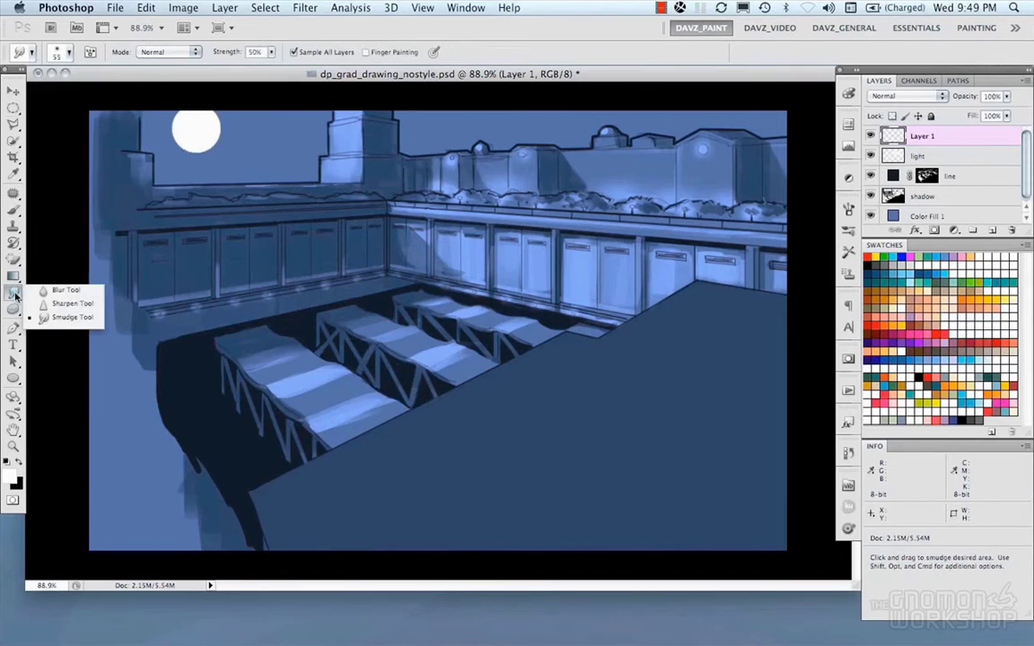
click(50, 271)
text(m)
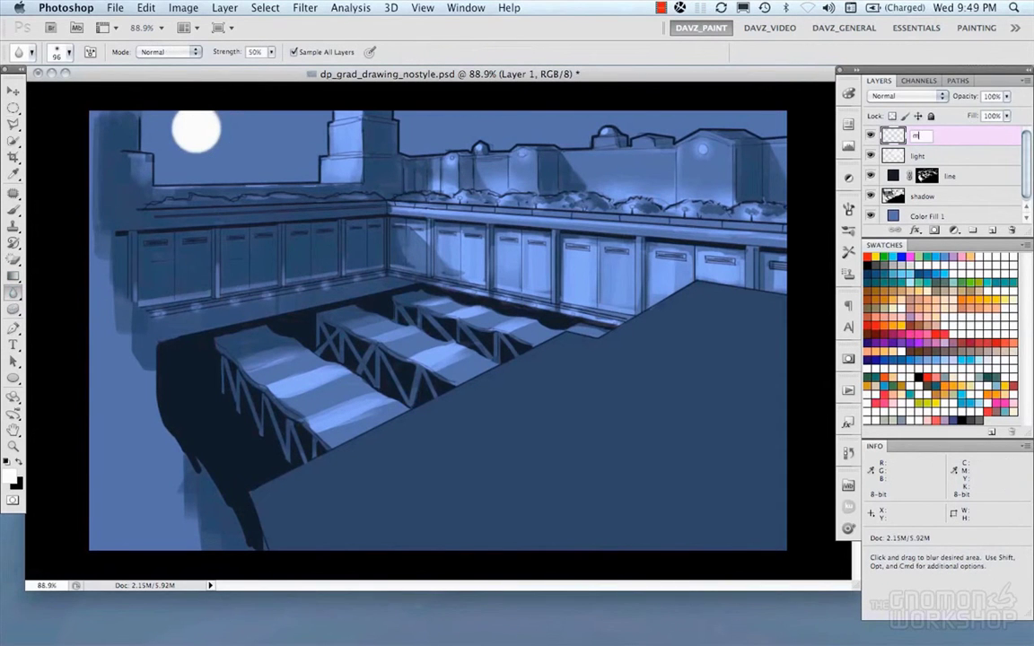
text(oon)
key(Return)
Step: Select the light layer and use the Eraser to remove excess highlight from the cabinet doors around the wall corner
key(m)
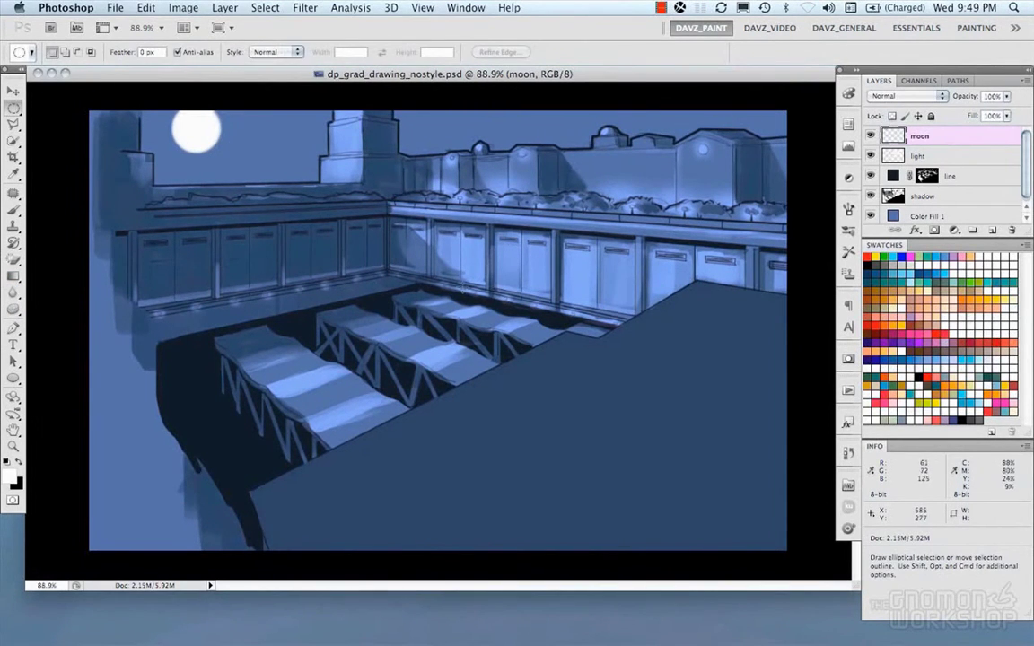
key(alt+bracketleft)
key(b)
key(x)
key(e)
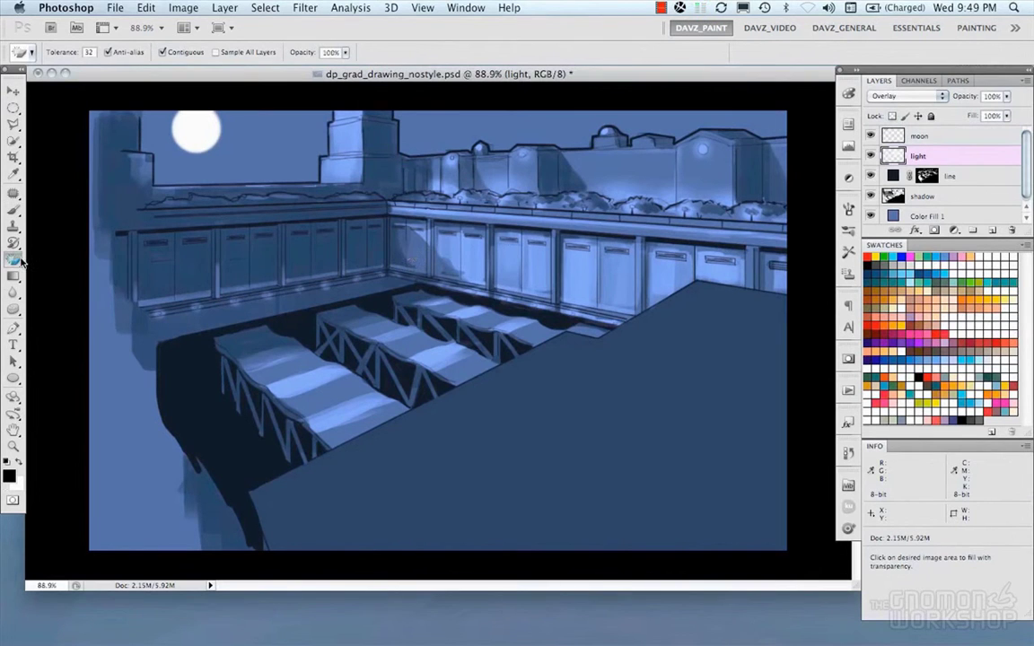
drag(22, 262, 65, 261)
right_click(407, 262)
double_click(489, 351)
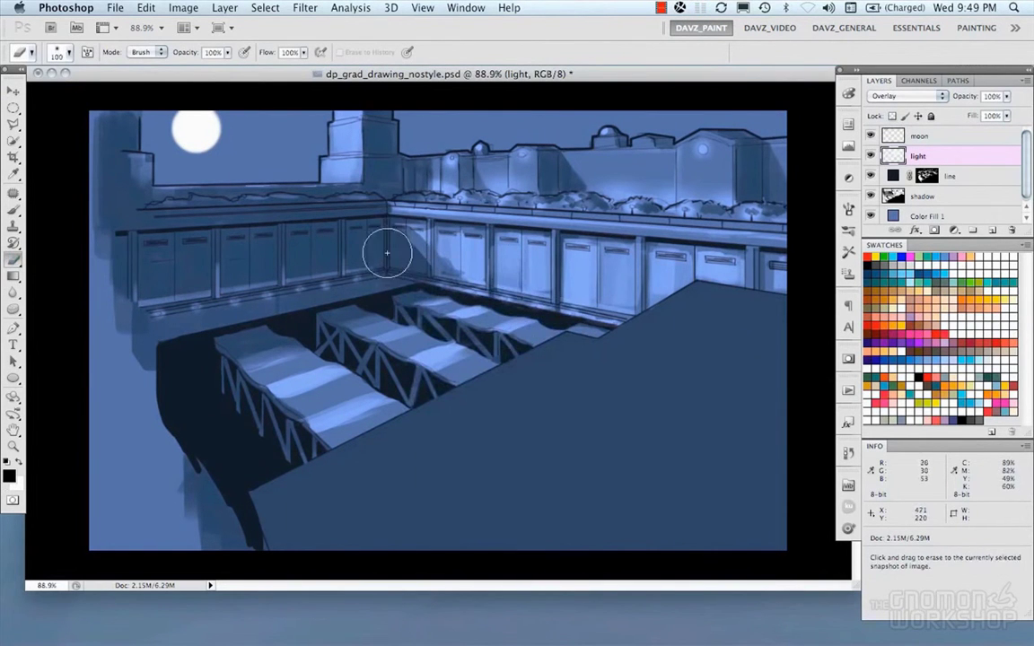
mouse_move(386, 253)
mouse_down()
mouse_move(372, 253)
mouse_move(433, 268)
mouse_up()
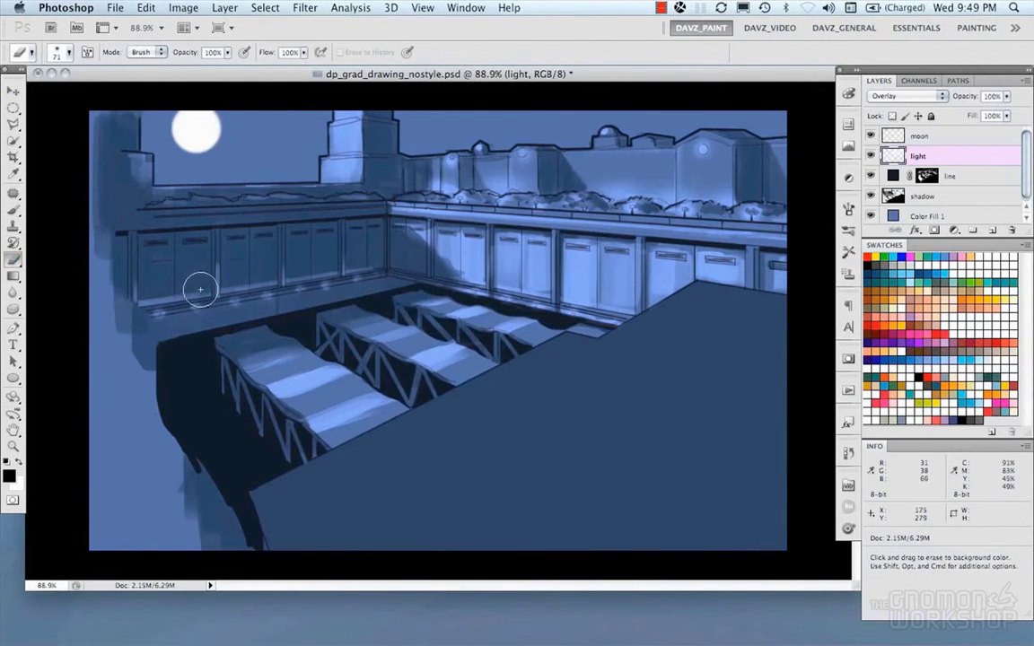
Step: Add a layer mask to the shadow layer, then target the layer's artwork again with the Brush tool active
key(super)
click(897, 196)
click(934, 231)
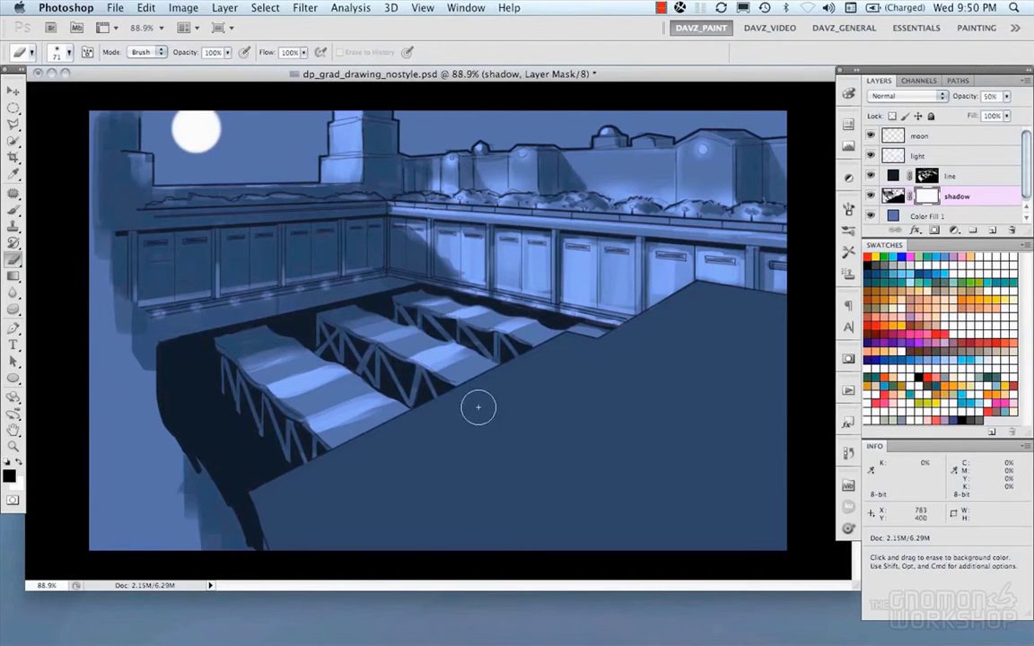
click(893, 196)
key(b)
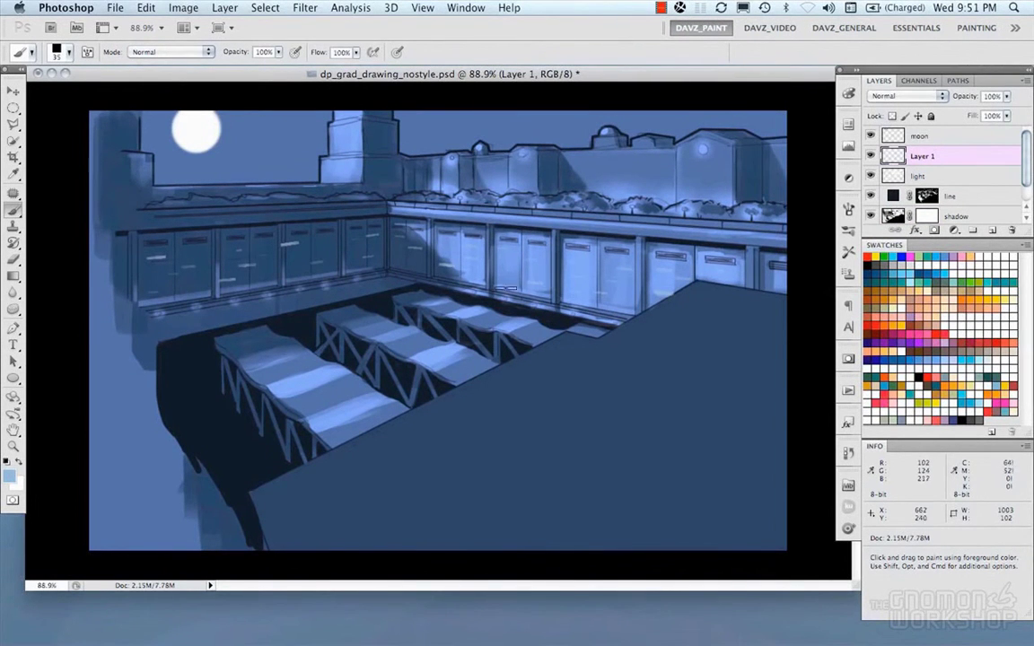
Step: Set the blend mode of the layer with the painted cabinet door marks to Overlay and save the document
click(907, 95)
click(889, 215)
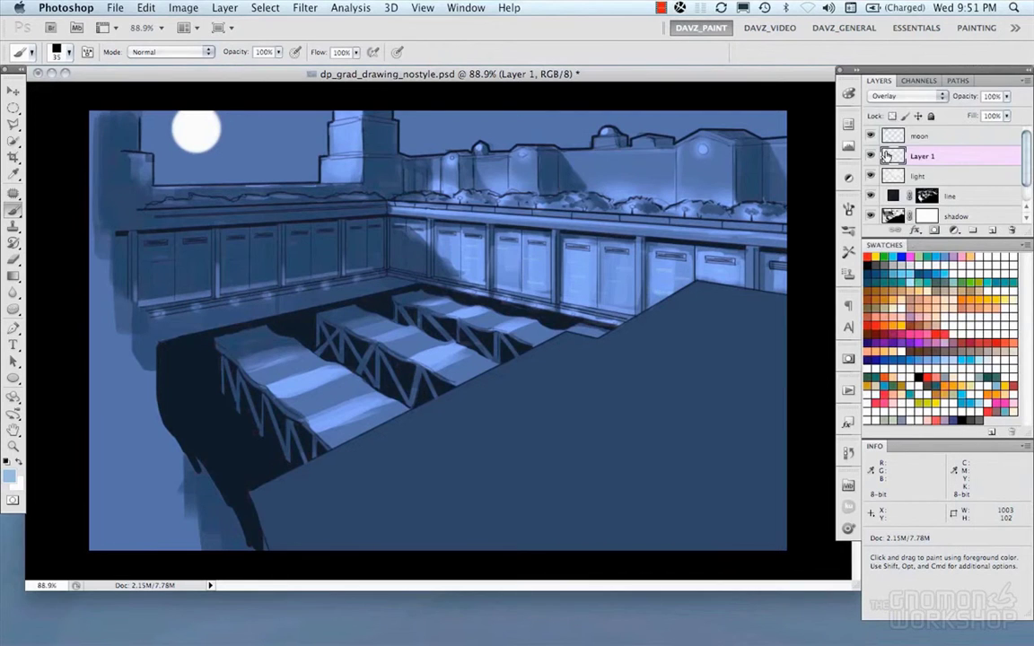
key(super+s)
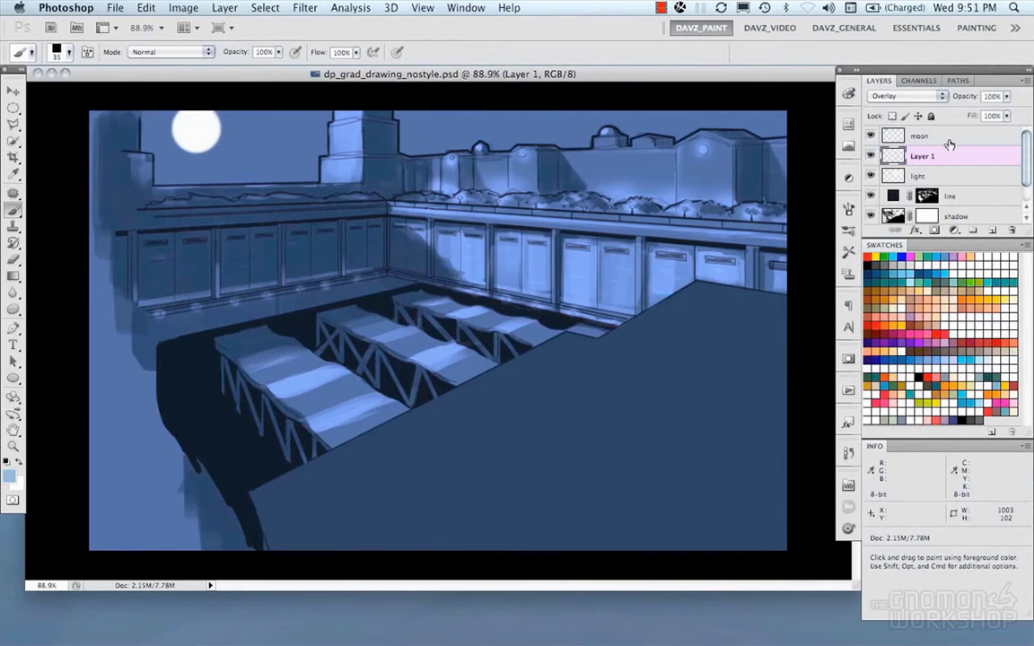
Step: Create a new layer directly above the blue color fill and name it City
scroll(1014, 185, down, 1)
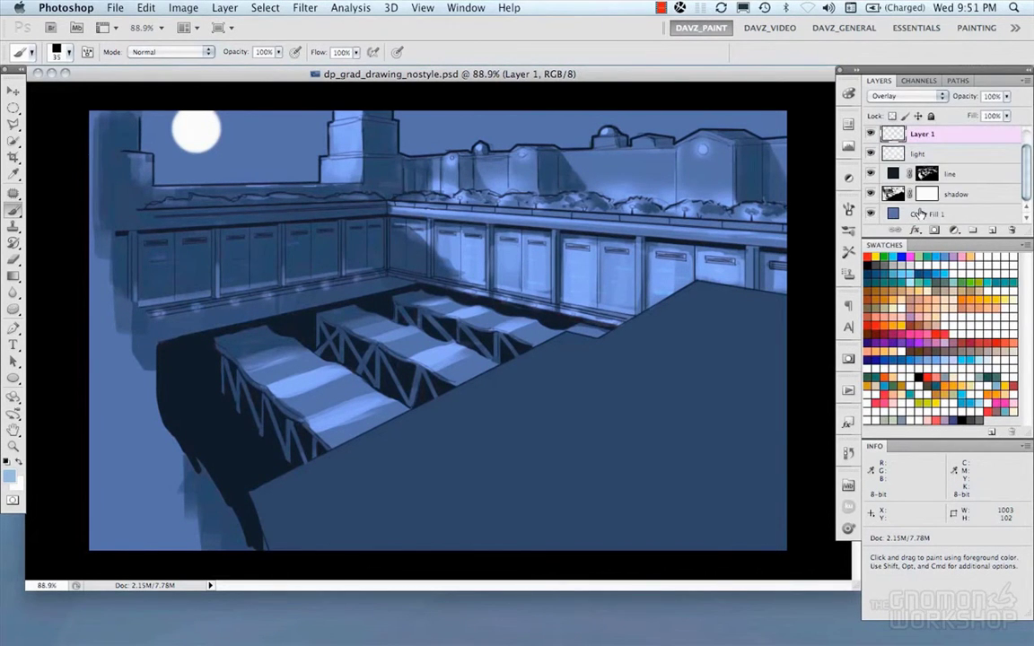
click(919, 213)
key(super+alt+shift+n)
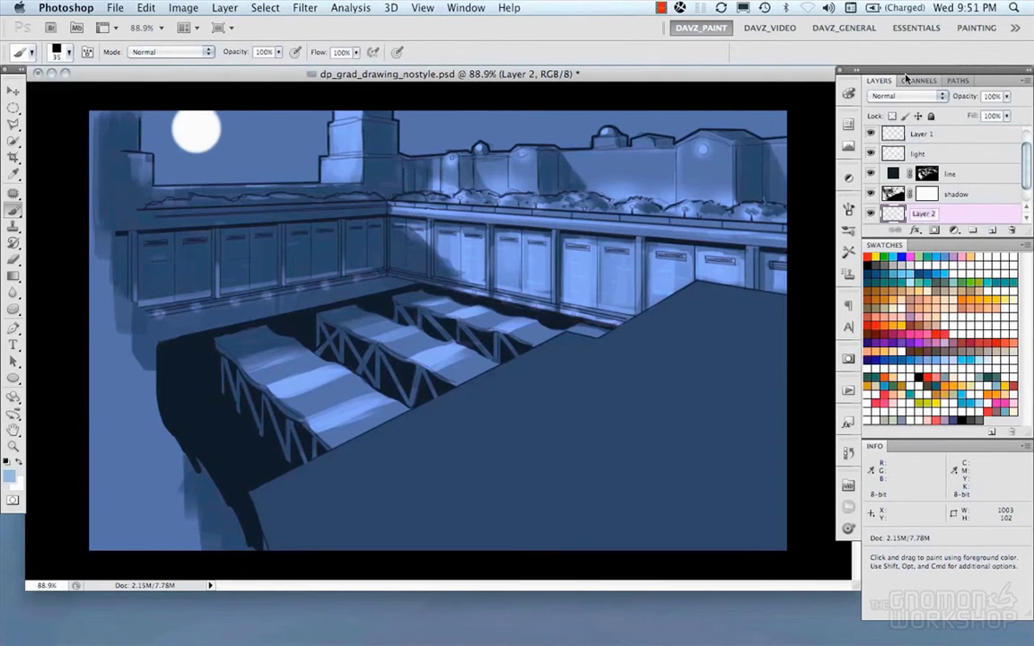
key(Return)
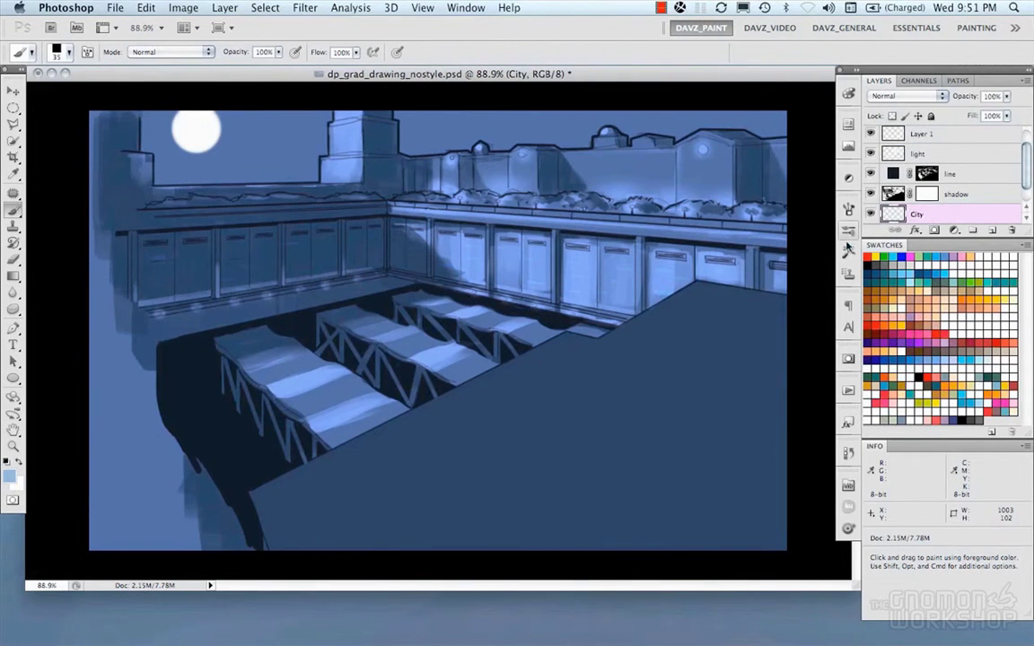
Step: Choose another brush tool preset and load the city channel as a selection for the City layer
click(847, 253)
click(759, 261)
click(845, 258)
click(918, 82)
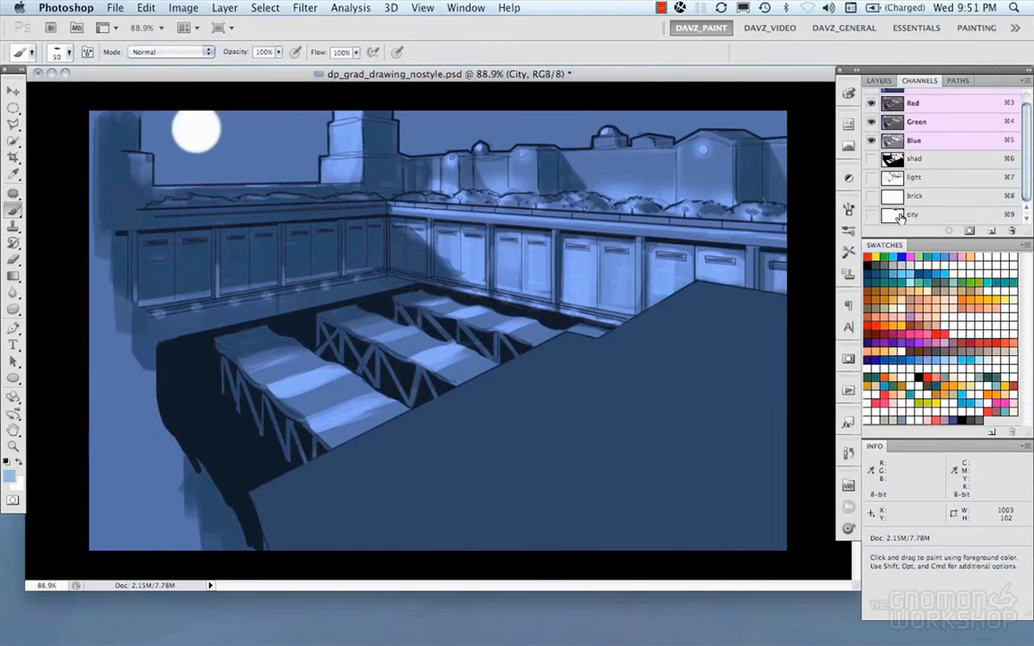
super+click(900, 218)
click(879, 81)
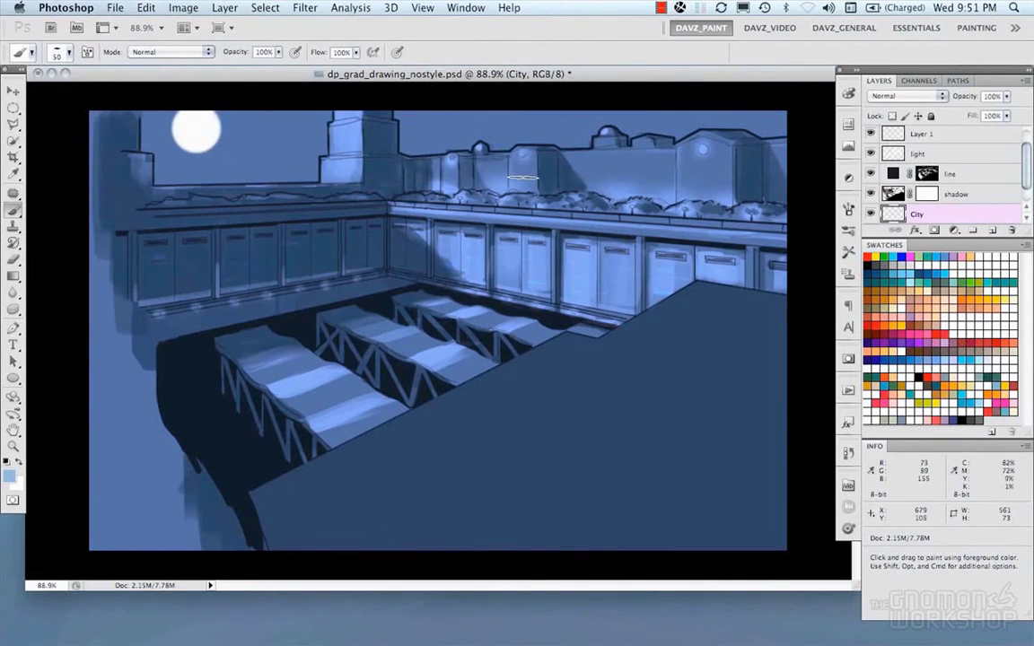
Step: Paint a black skyline of blocky buildings behind the distant rooftops and lower the City layer's opacity to 30%
mouse_move(439, 124)
mouse_down()
mouse_move(437, 151)
mouse_move(564, 143)
mouse_move(538, 125)
mouse_move(663, 112)
mouse_move(633, 112)
mouse_move(781, 107)
mouse_up()
key([)
key([)
key([)
key(m)
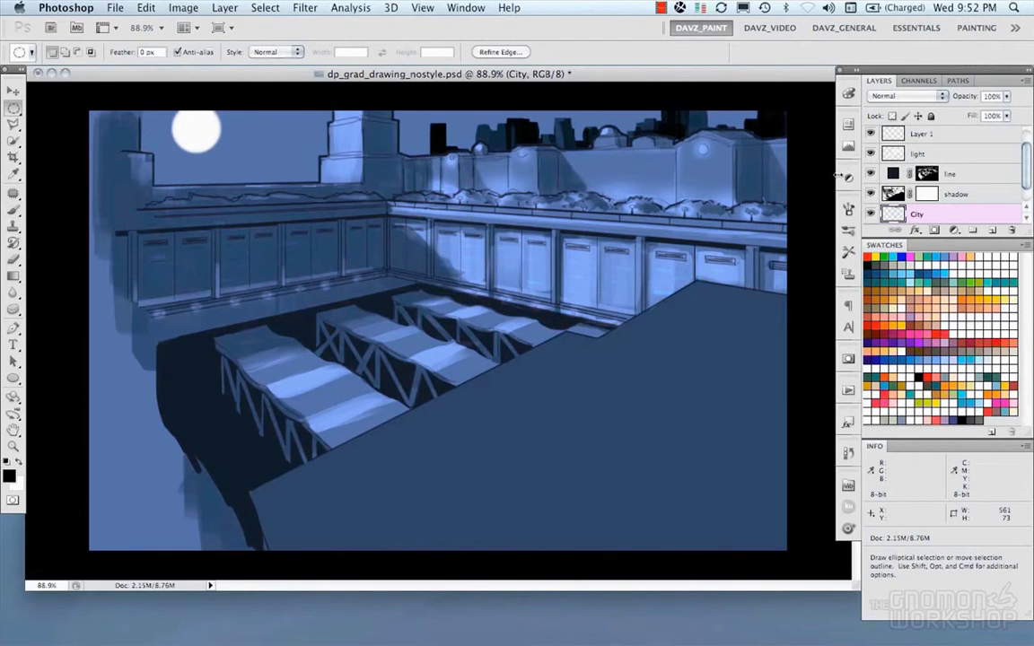
drag(1006, 96, 957, 117)
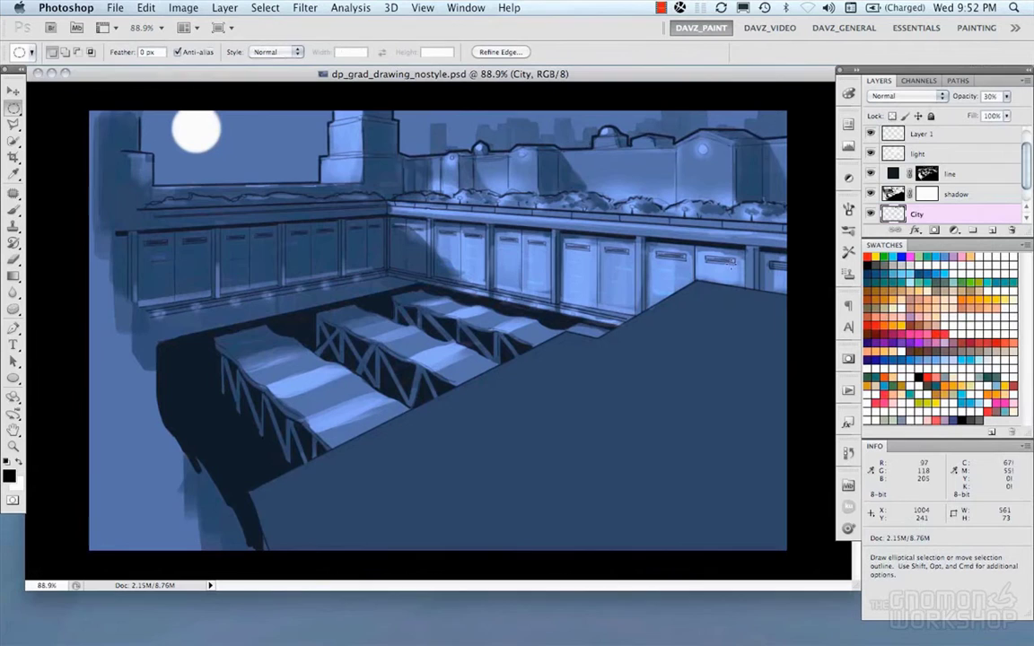
Step: Add a reversed linear Gradient Overlay to the shadow layer at a 125° angle with the Multiply blend mode
scroll(987, 171, down, 1)
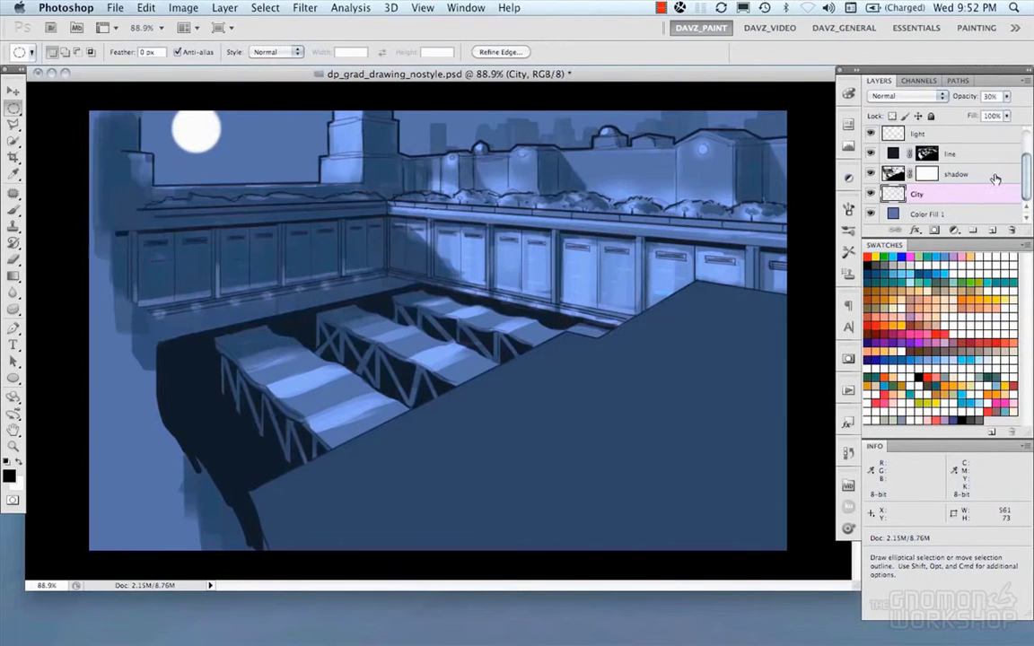
click(884, 174)
double_click(884, 174)
click(611, 431)
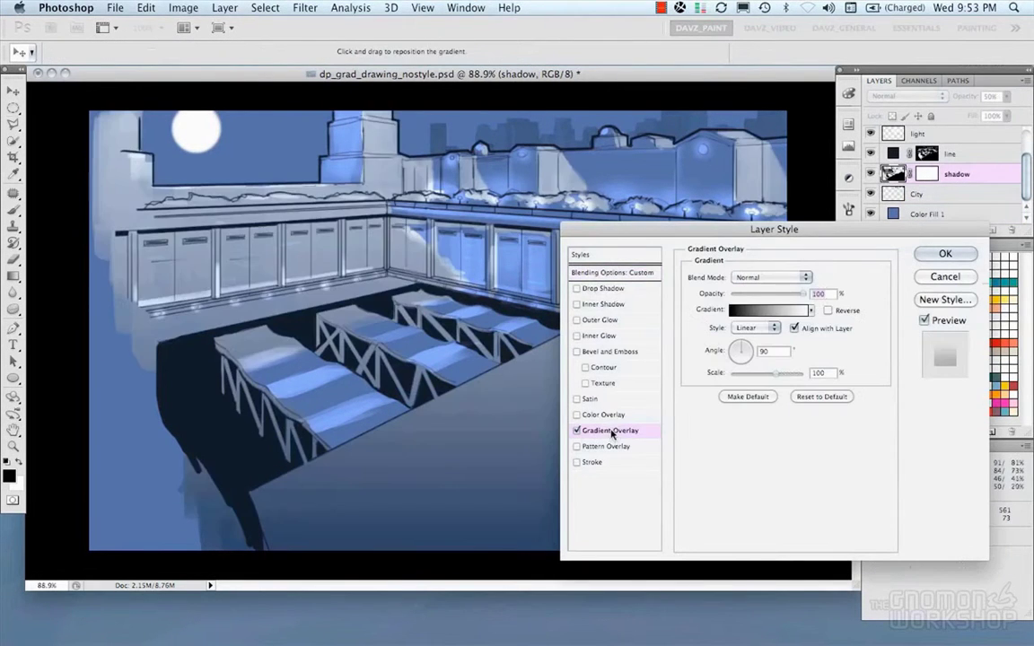
click(827, 309)
click(738, 347)
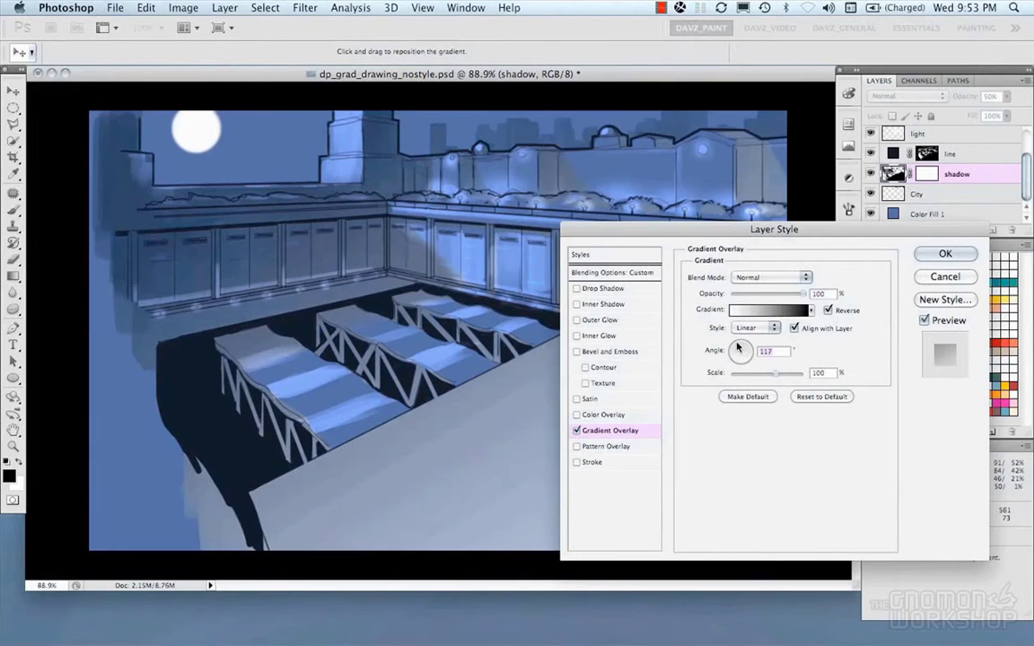
drag(737, 346, 739, 347)
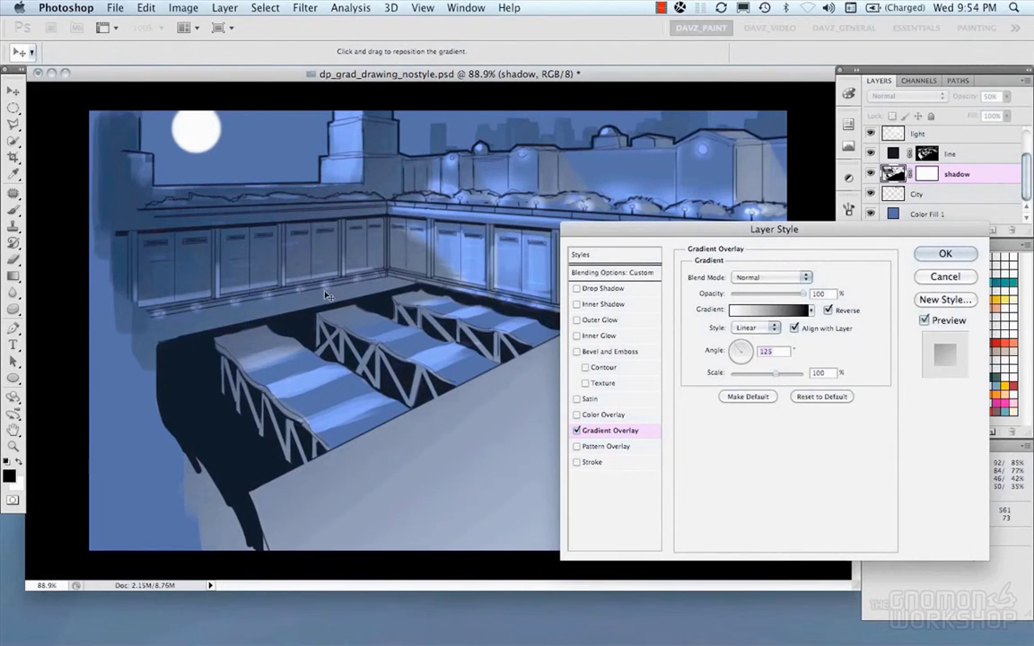
click(771, 277)
click(709, 282)
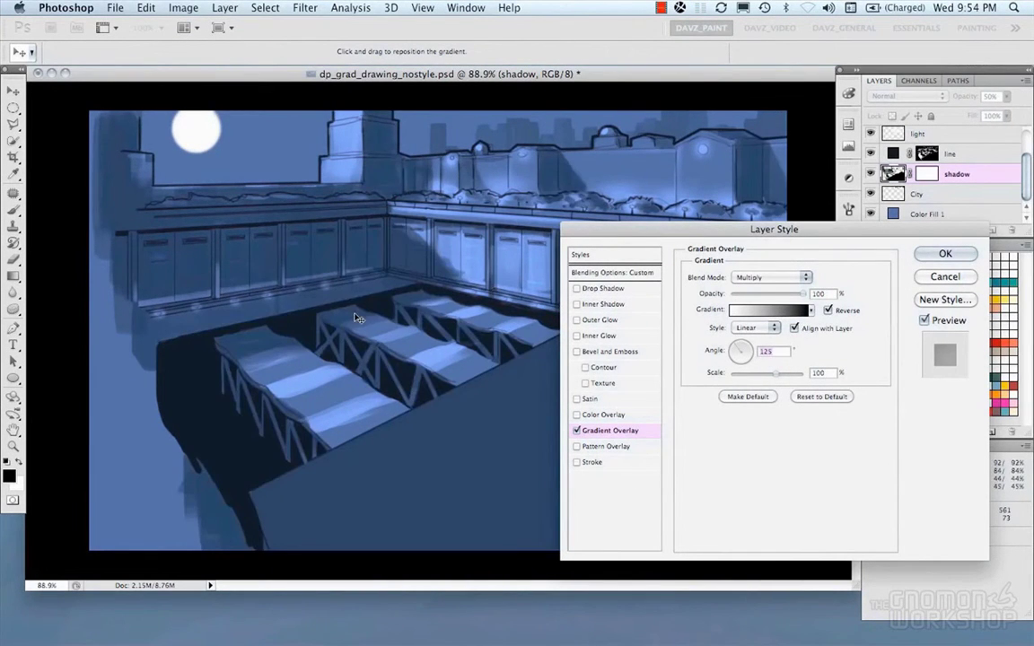
key(Return)
key(m)
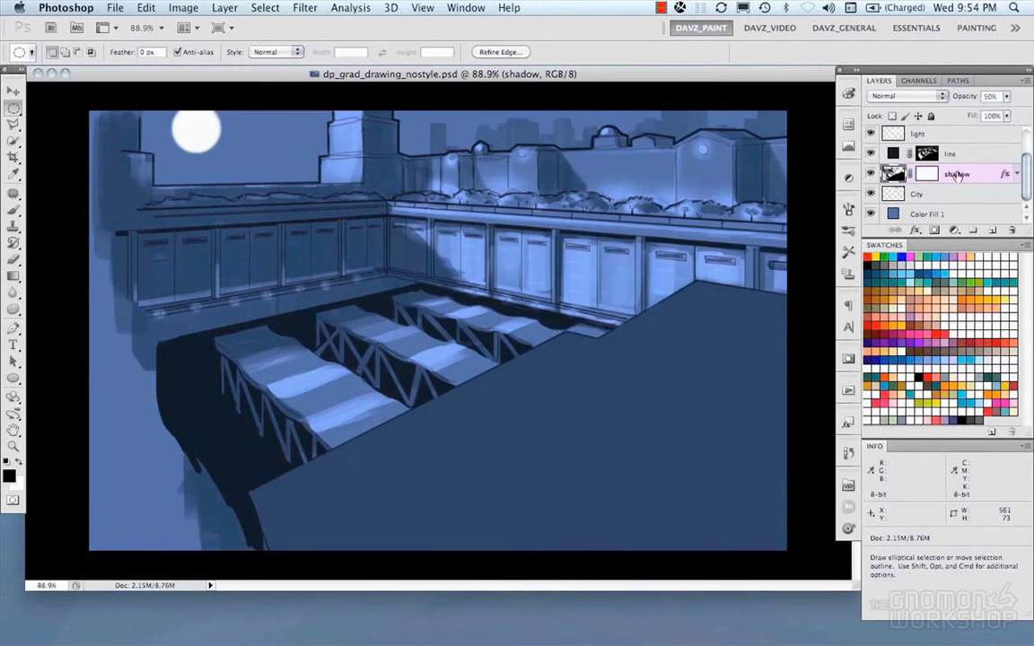
drag(1027, 174, 1027, 152)
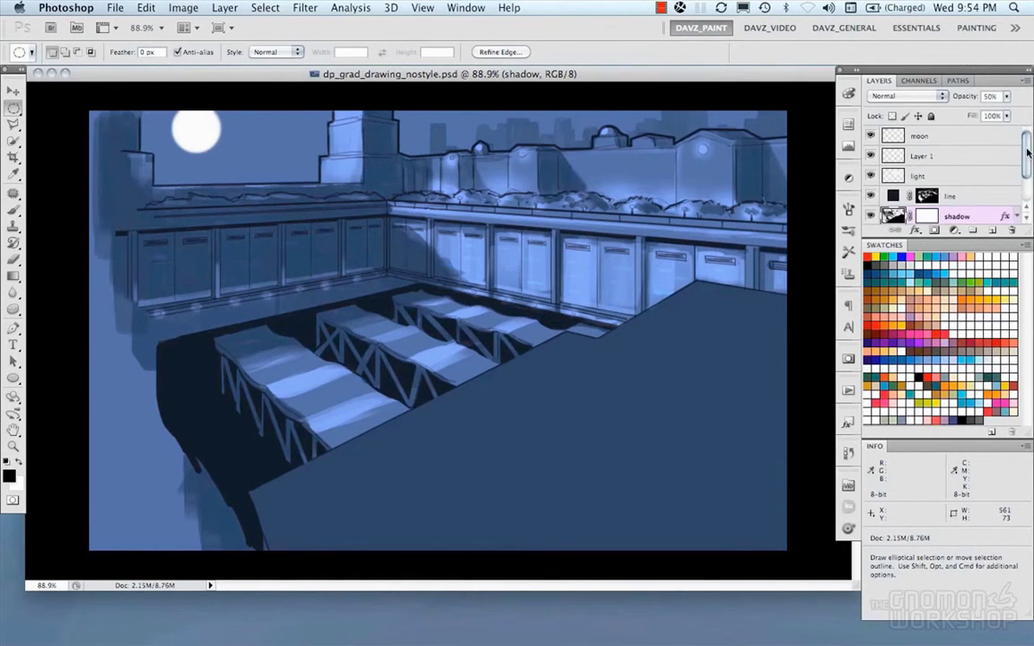
double_click(893, 156)
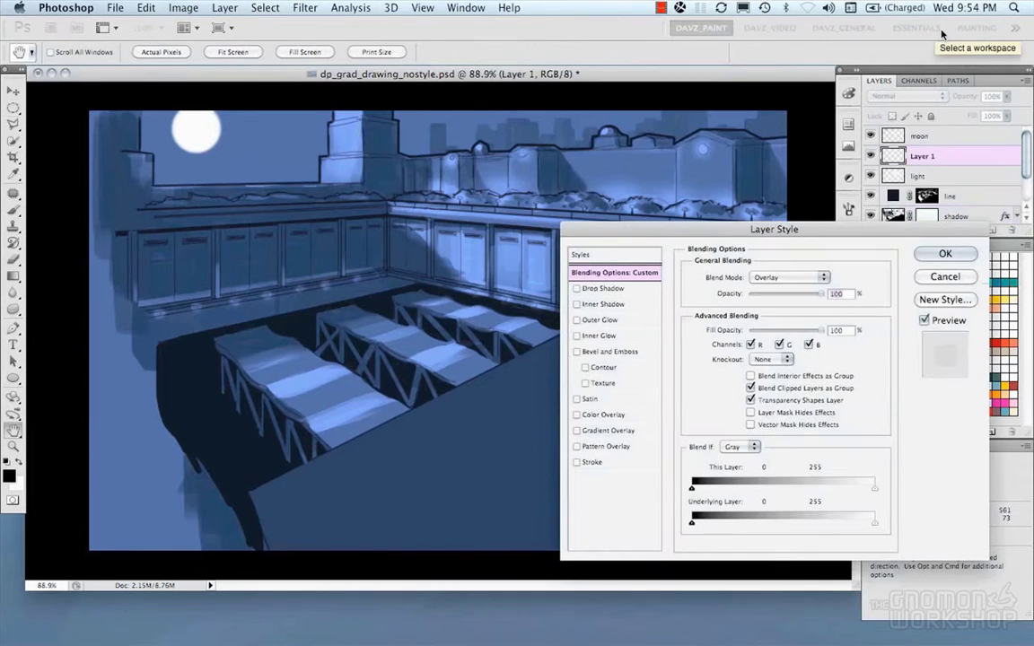
key(Escape)
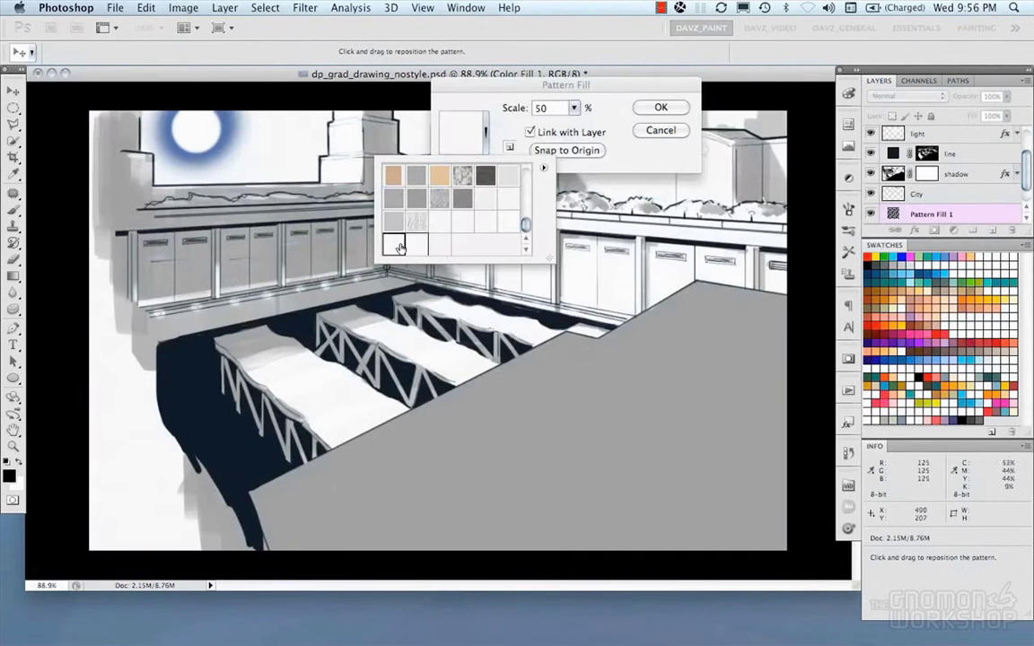
Step: Apply a subtle light texture as a pattern fill at 50% scale and blend its layer with Multiply at 44% opacity
click(485, 202)
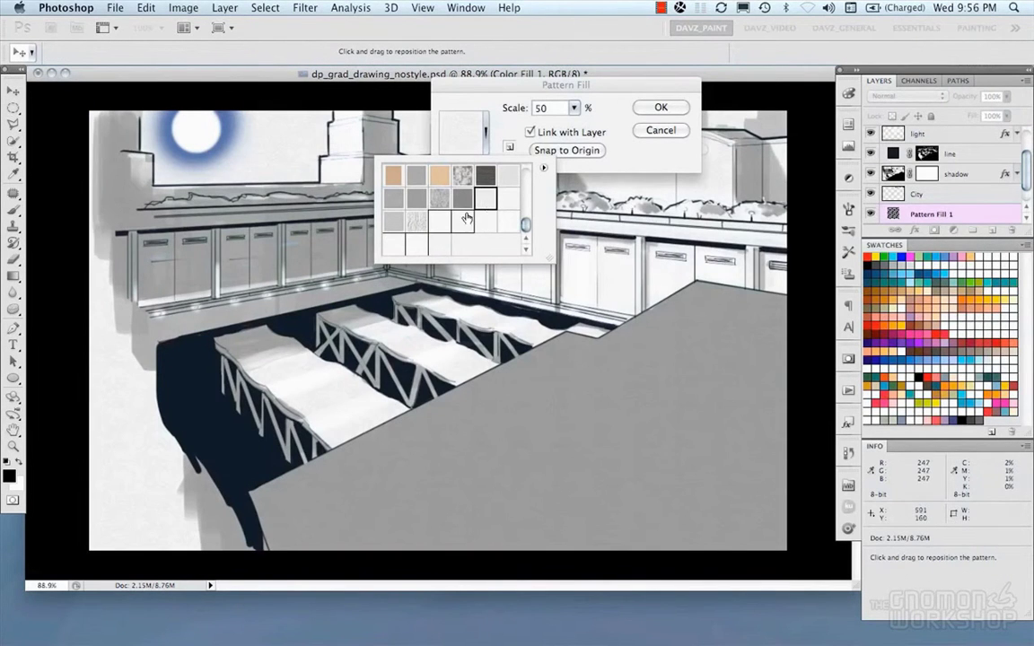
click(658, 110)
click(660, 108)
click(906, 96)
click(928, 141)
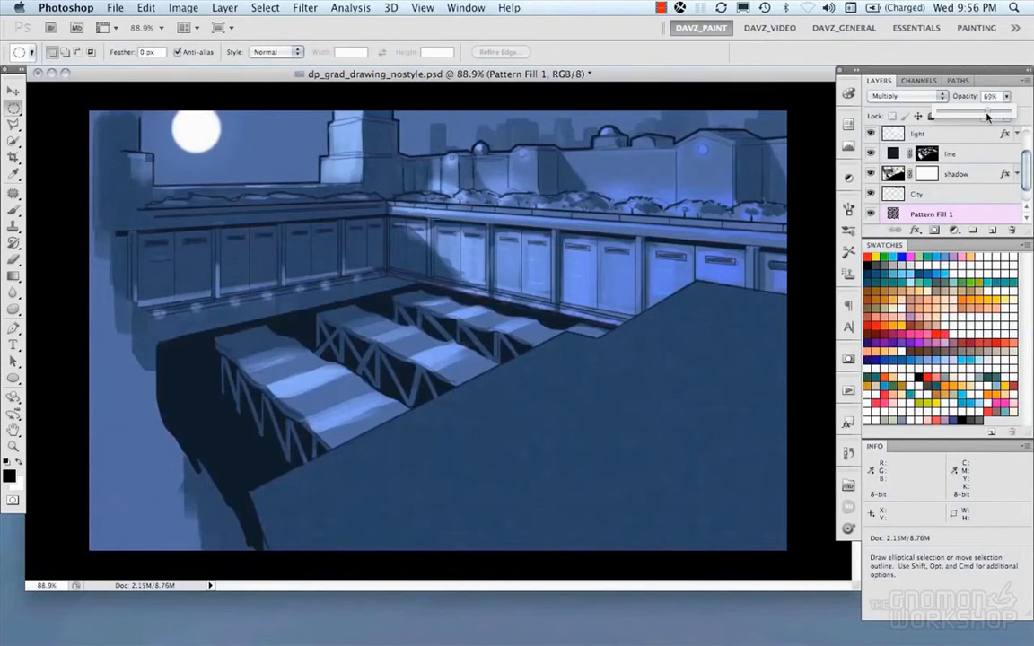
click(1029, 190)
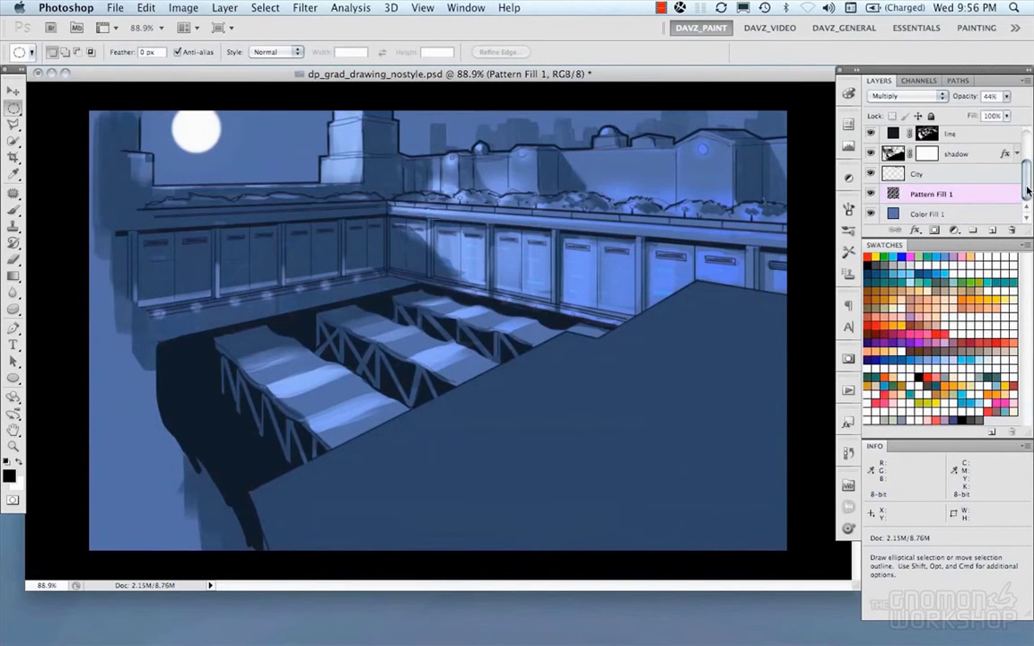
Step: Load the shadow layer's painted area as a selection and add a new layer above it
click(897, 156)
super+click(897, 156)
click(991, 231)
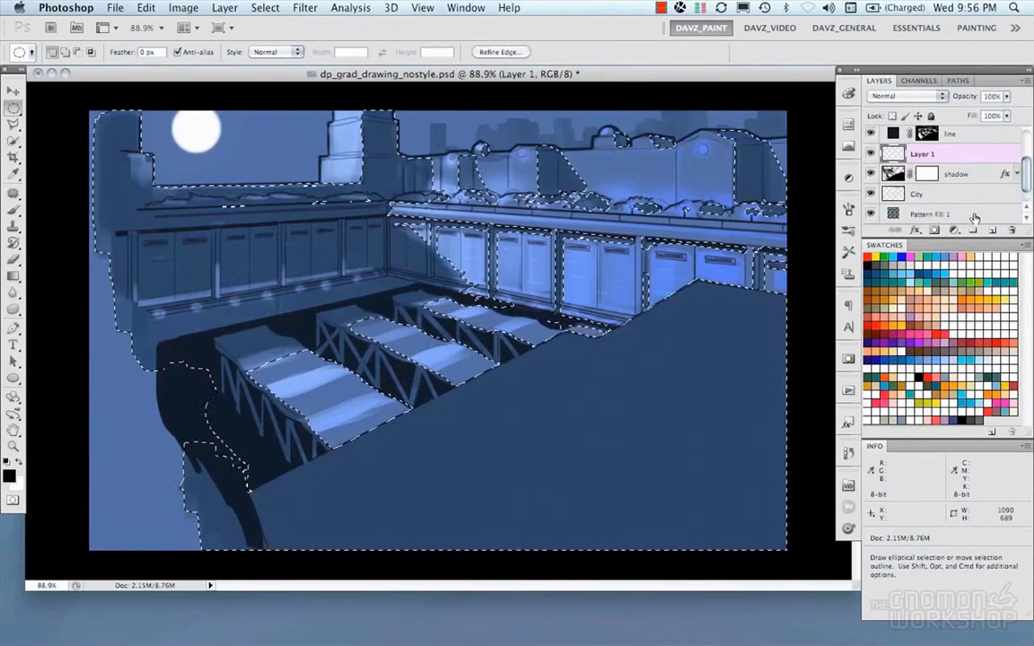
Step: Paint a soft white glow along the shaded cabinet wall inside the selection, and set the new layer to Overlay
key(b)
key(x)
drag(165, 327, 330, 278)
key(super+d)
click(906, 96)
click(906, 262)
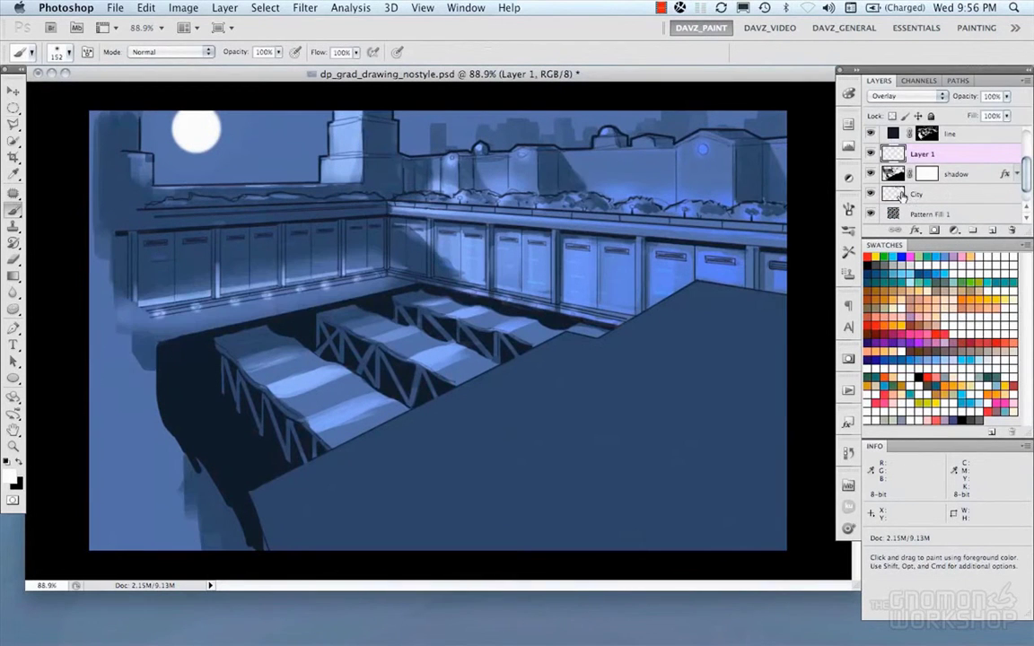
Step: Lower the new Overlay glow layer's opacity to 49% and adjust the shadow layer's opacity to about 52%
click(1006, 96)
mouse_move(1011, 112)
mouse_down()
mouse_move(979, 115)
mouse_move(989, 113)
mouse_up()
click(957, 174)
click(1006, 96)
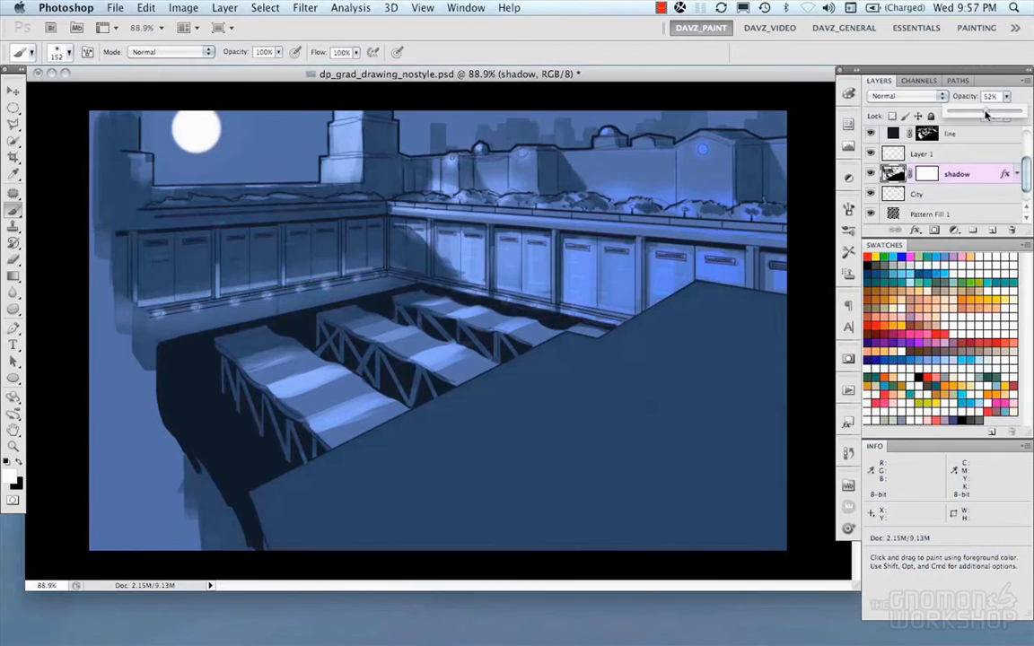
Step: Return to the Overlay glow layer and brush soft white light around the distant rooftops and hedges
click(957, 159)
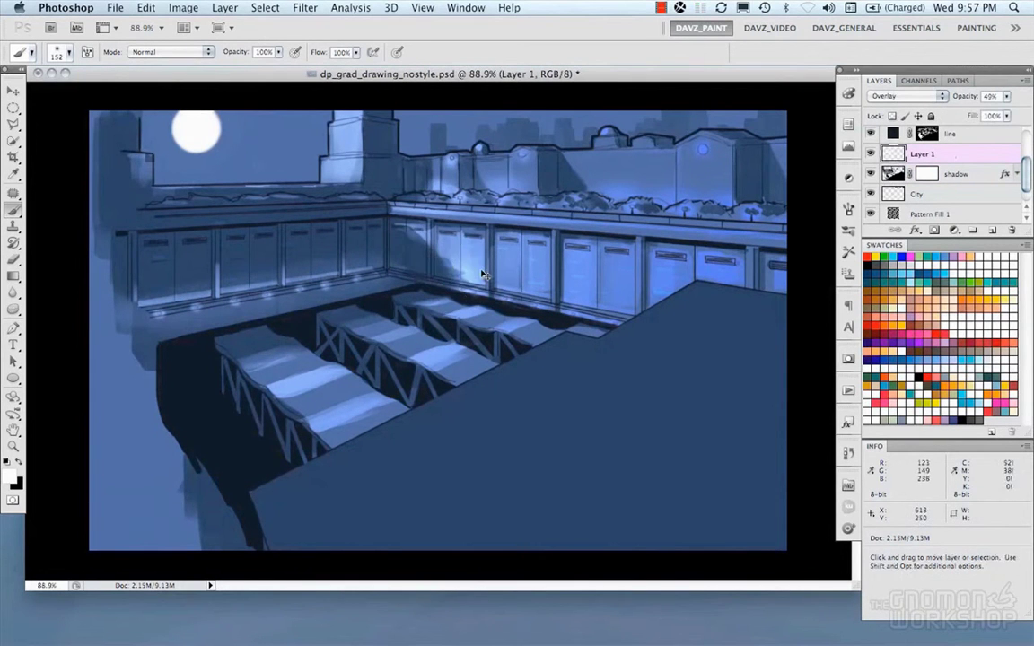
mouse_move(479, 264)
mouse_down()
mouse_move(443, 278)
mouse_move(420, 190)
mouse_move(463, 255)
mouse_move(441, 174)
mouse_move(480, 187)
mouse_up()
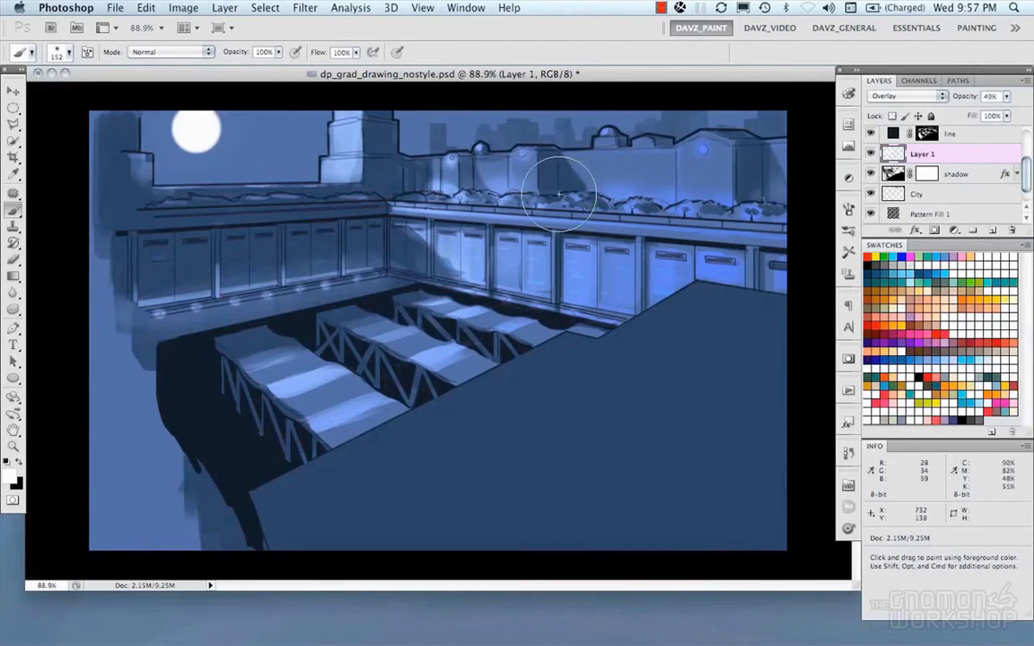
drag(567, 185, 557, 194)
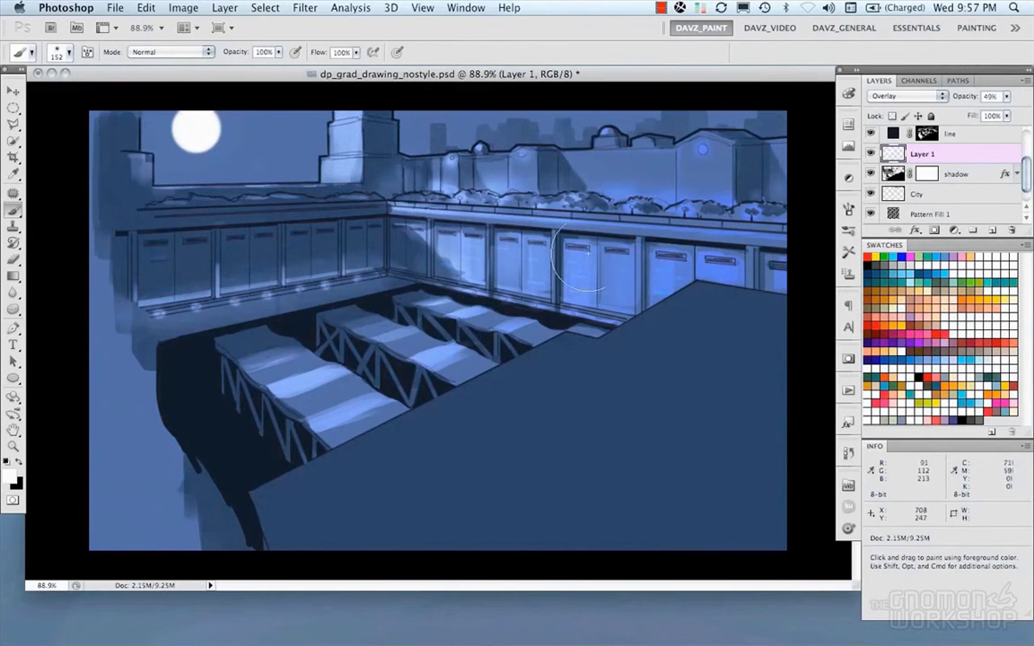
Step: Select the light layer and pick a small 12 px brush tip for the Brush tool
scroll(933, 180, up, 3)
click(933, 176)
key(e)
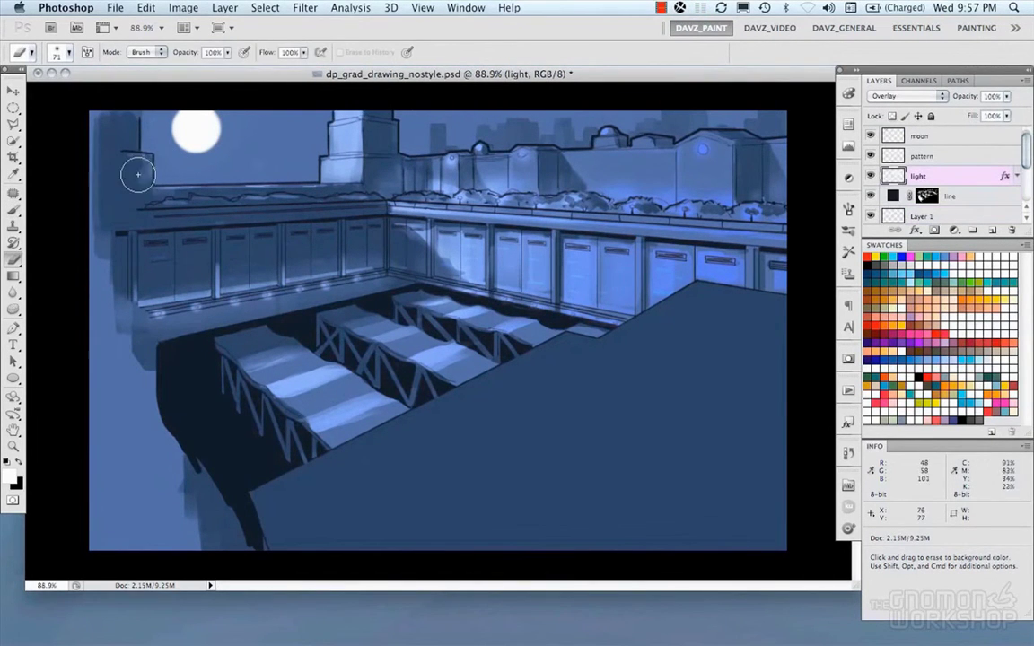
key(b)
right_click(279, 269)
double_click(309, 357)
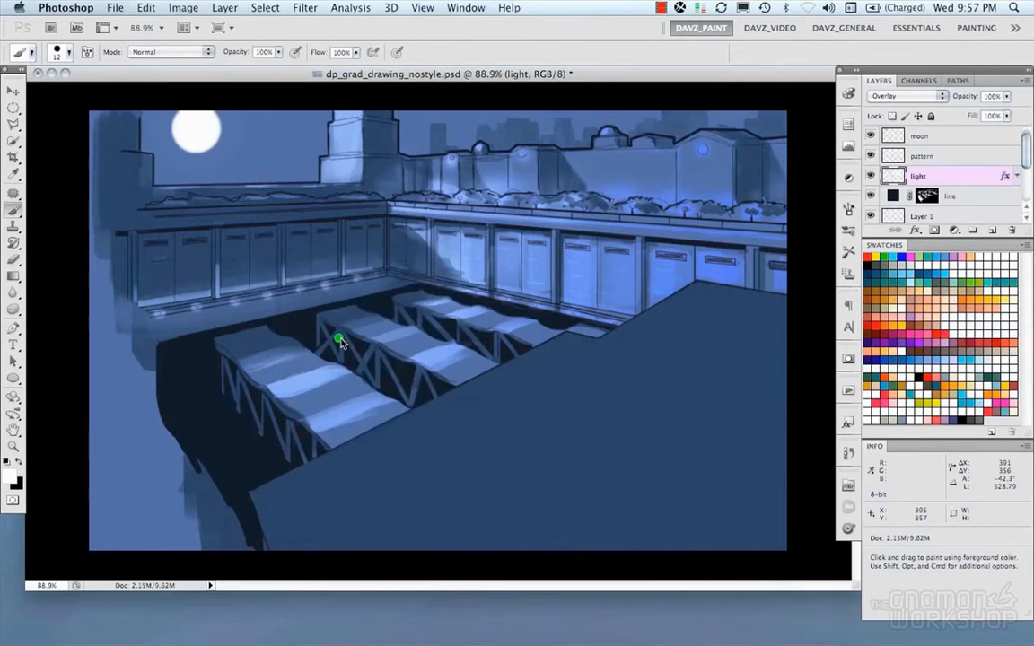
Step: Reduce the brush size to 5 px for fine highlights on the light layer
key(bracketleft)
key(bracketleft)
key(bracketleft)
key(bracketleft)
key(bracketleft)
key(bracketleft)
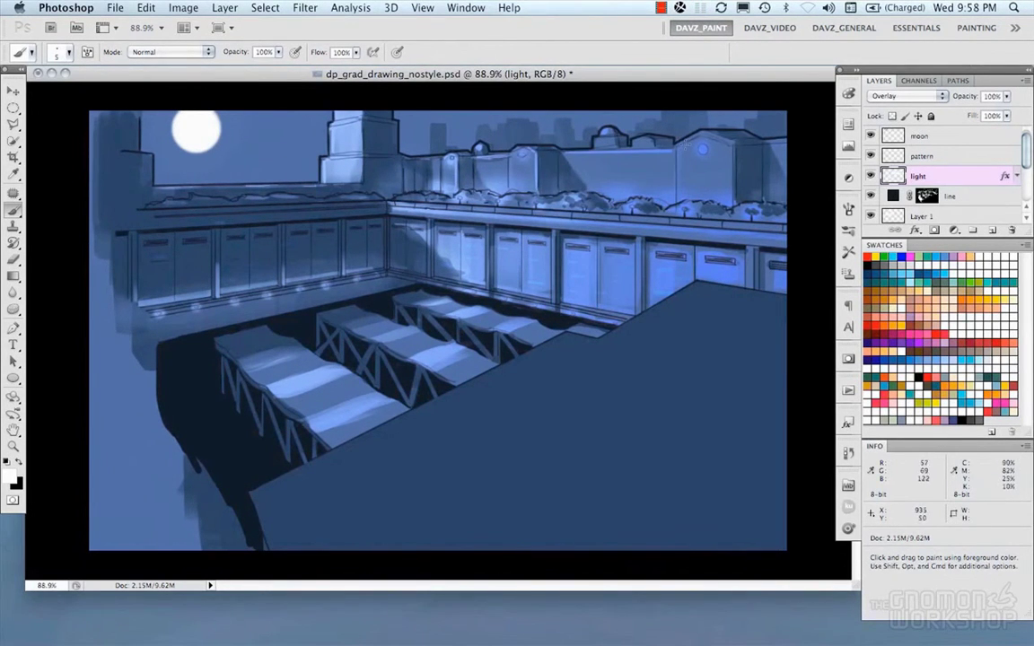
Step: Toggle the light layer and Layer 1 off and on to compare the scene with and without each glow
click(875, 176)
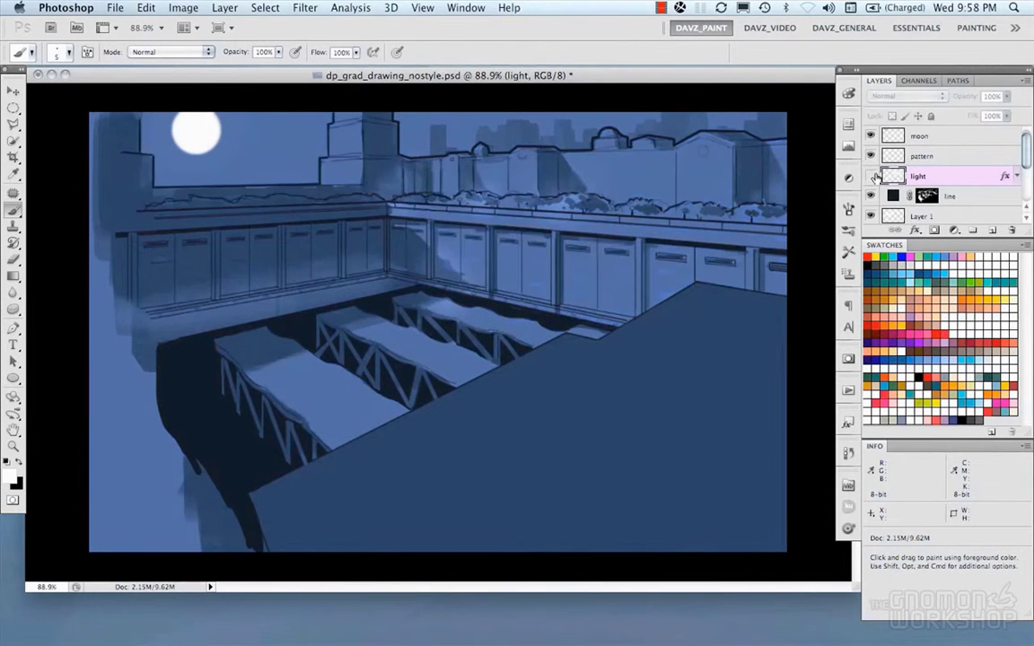
click(874, 176)
click(875, 176)
click(875, 175)
drag(1026, 151, 1025, 161)
click(872, 196)
click(872, 196)
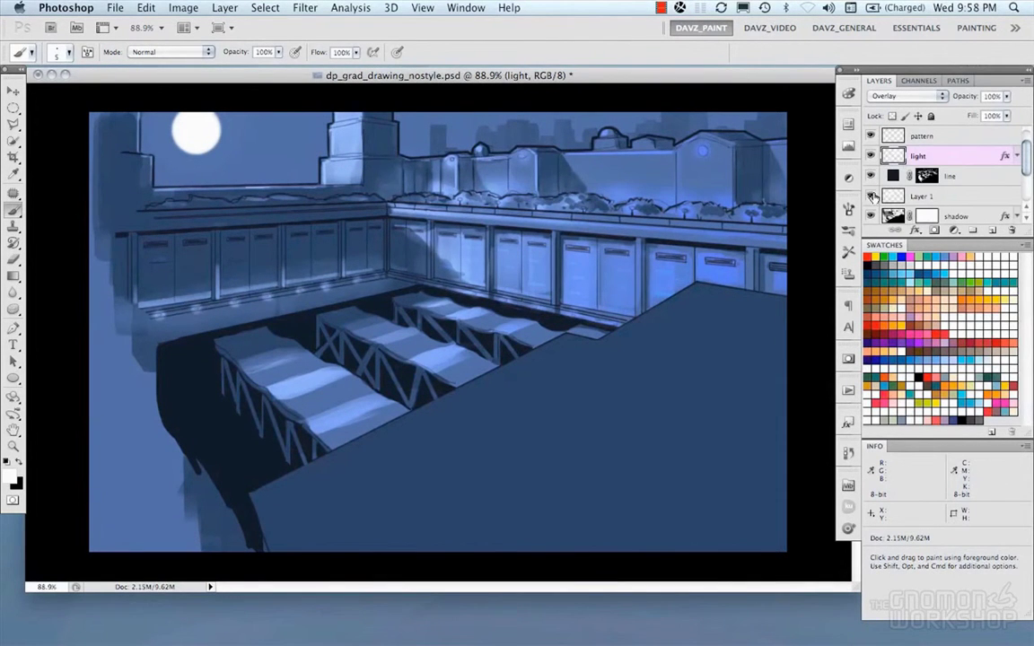
click(873, 197)
click(873, 196)
Step: Lower Layer 1's opacity to 21% and move the layer above the line layer
click(932, 196)
click(1007, 96)
drag(983, 113, 964, 112)
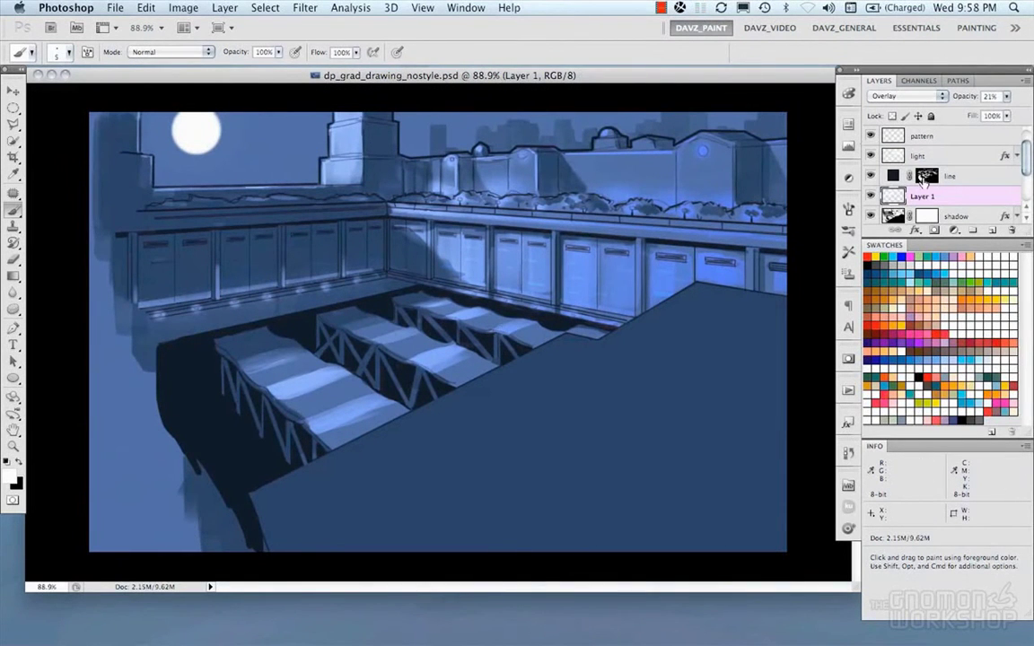
key(super+bracketright)
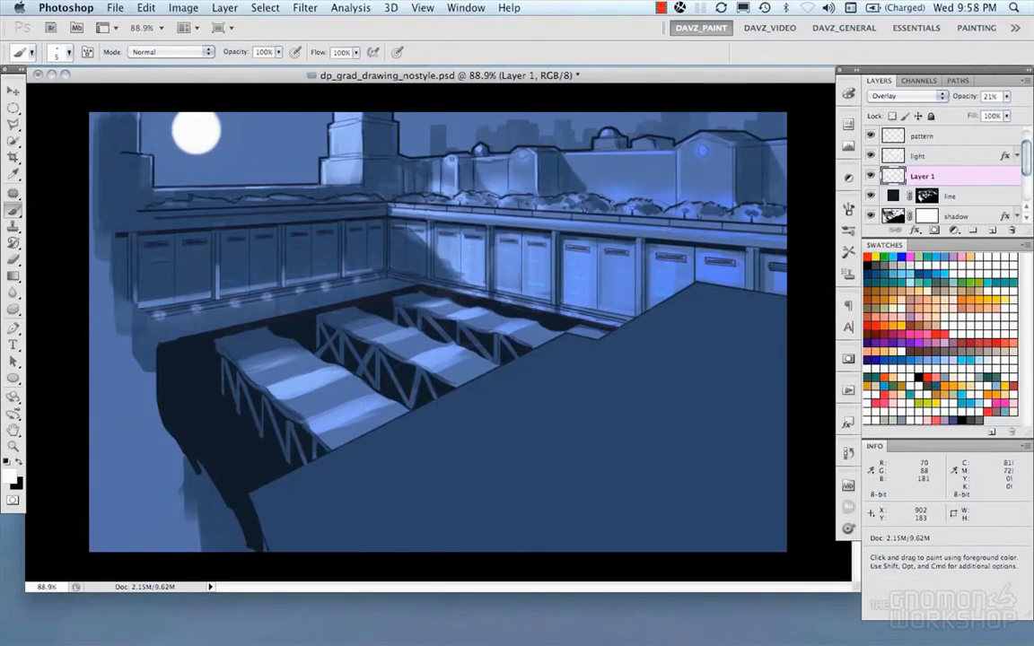
Step: Rename Layer 1 as LIGHT2 and save the document
double_click(921, 176)
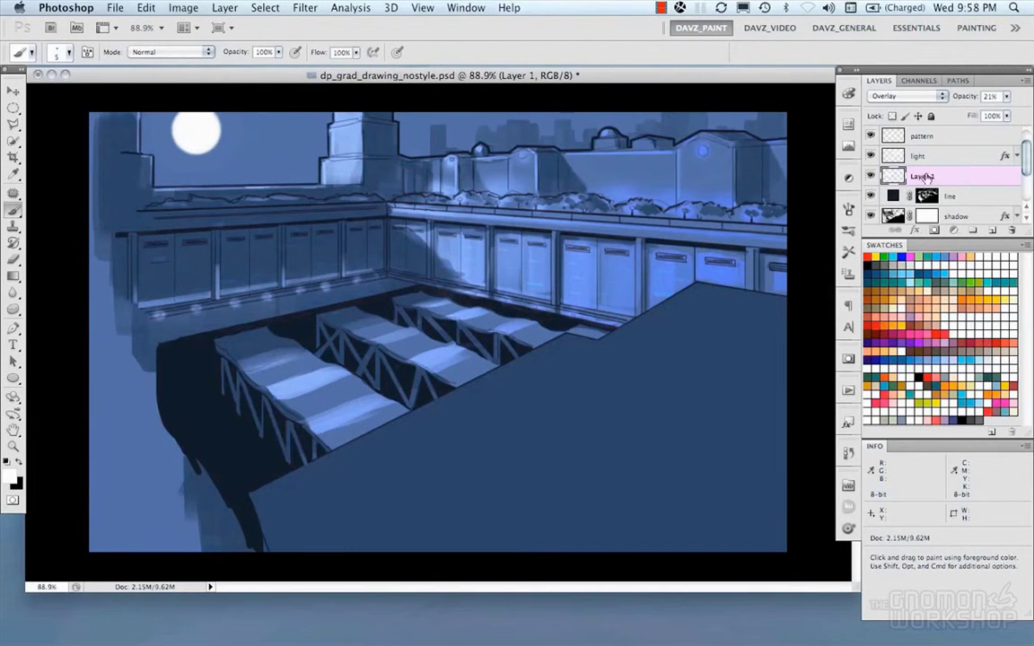
text(lIGHT2)
key(Return)
key(super+s)
Step: Give the foreground roof's gradient fill the Foreground to Transparent preset, reposition the gradient, and lower the Multiply fill layer's opacity
drag(1026, 162, 1028, 169)
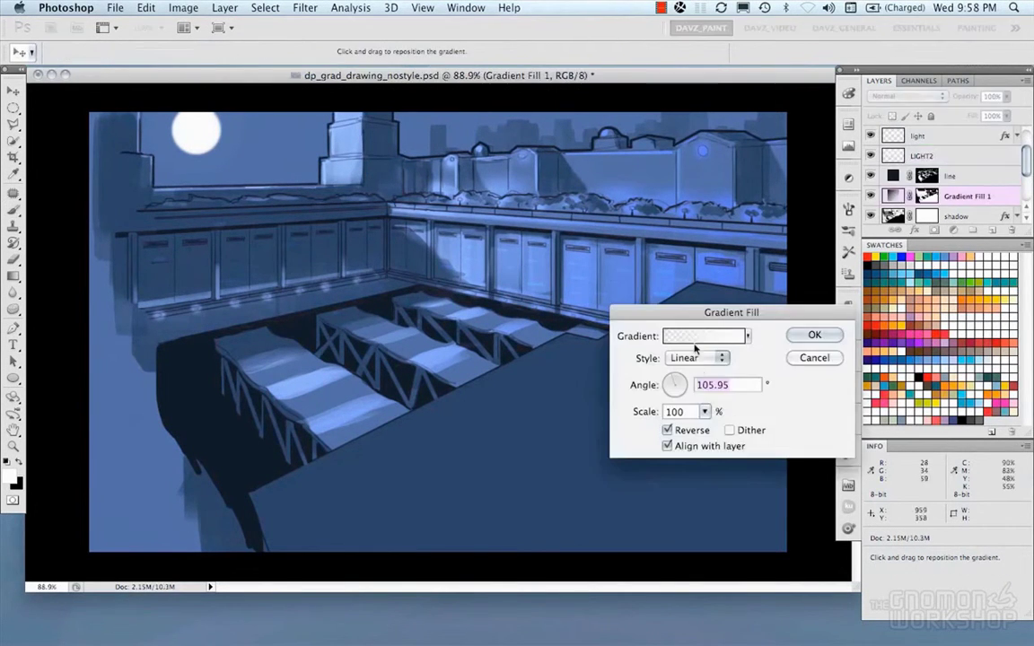
click(696, 338)
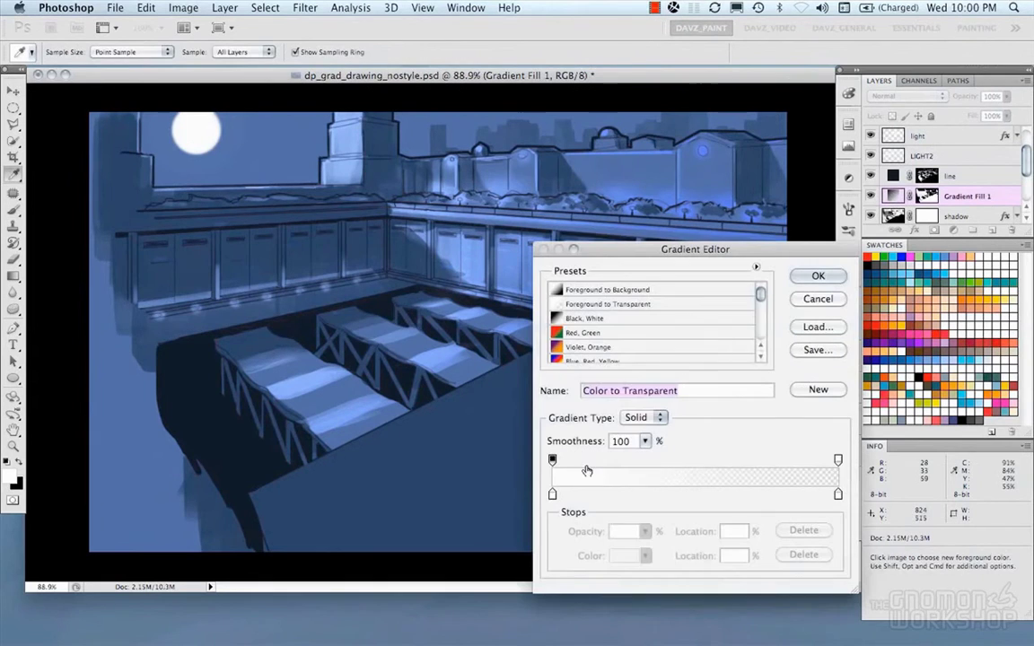
click(667, 304)
click(818, 275)
drag(516, 462, 618, 496)
key(Return)
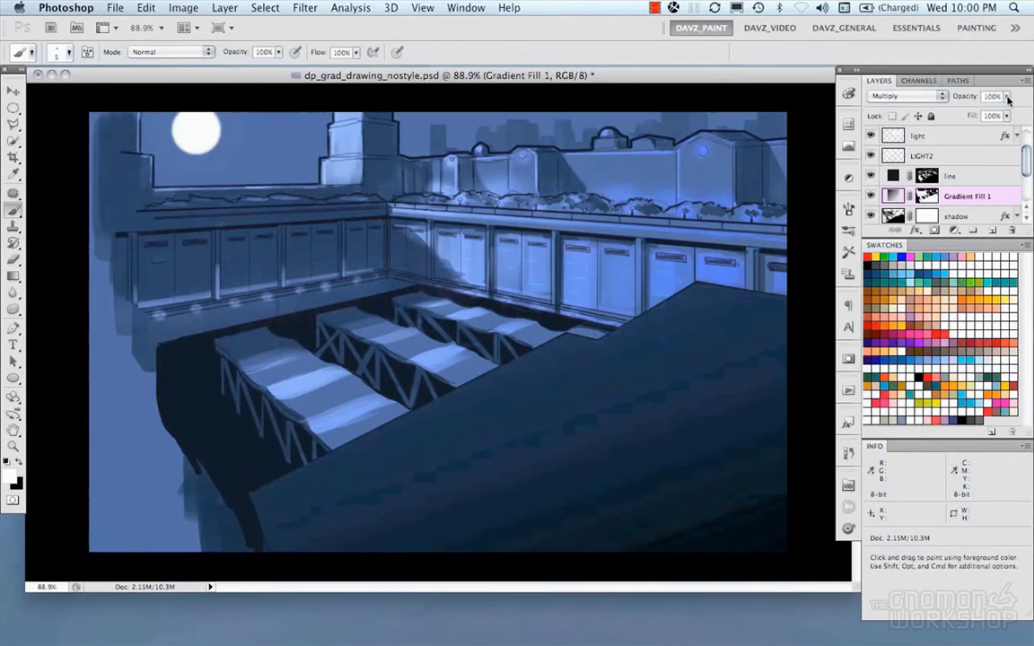
drag(1007, 97, 988, 113)
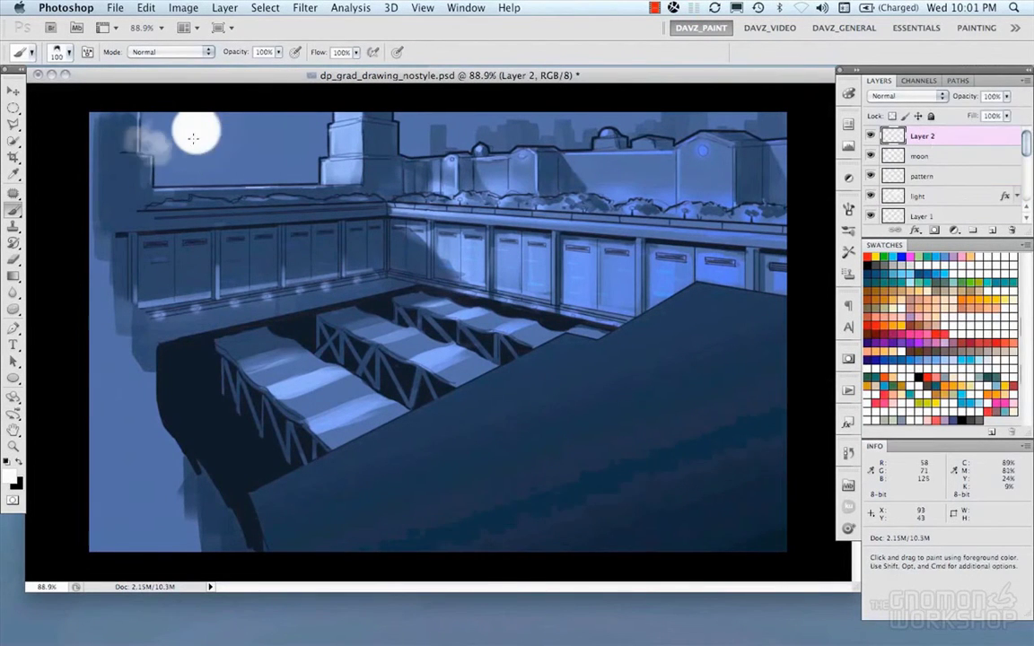
Step: Paint soft white clouds around the moon on Layer 2, and fade them through a layer mask
drag(193, 138, 272, 134)
click(934, 230)
mouse_move(214, 113)
mouse_down()
mouse_move(296, 141)
mouse_move(314, 161)
mouse_move(329, 135)
mouse_move(186, 178)
mouse_move(144, 139)
mouse_up()
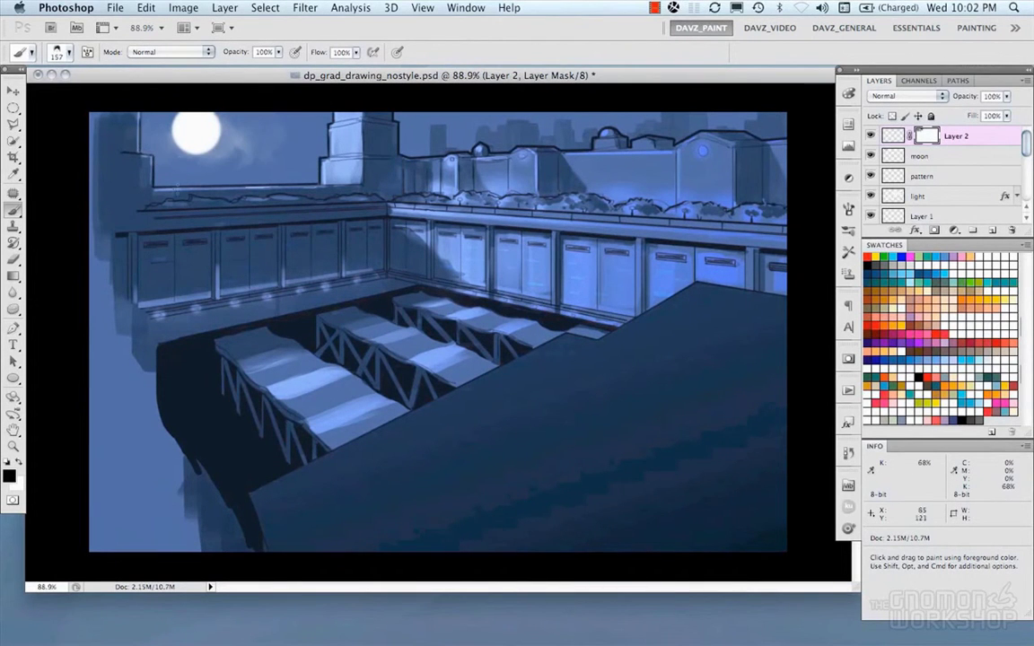
Step: Select the light layer and return to the Brush tool
key(m)
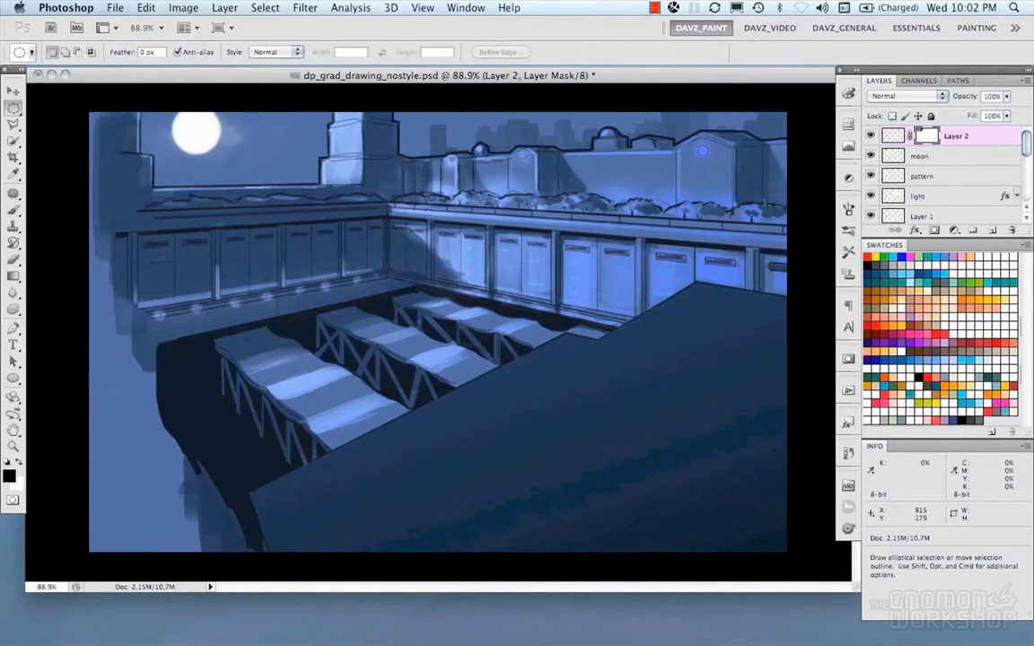
click(931, 197)
key(b)
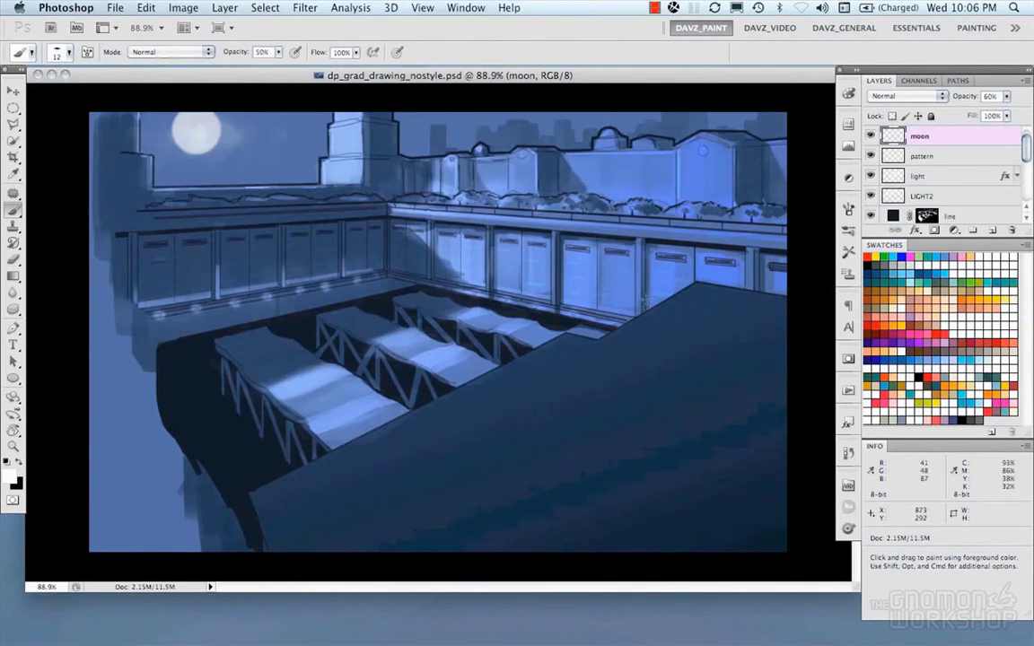
Step: Dot small white lamps along the hedges and wall base on a new layer with a 13 px brush, undoing one misplaced dot
key(super+alt+shift+n)
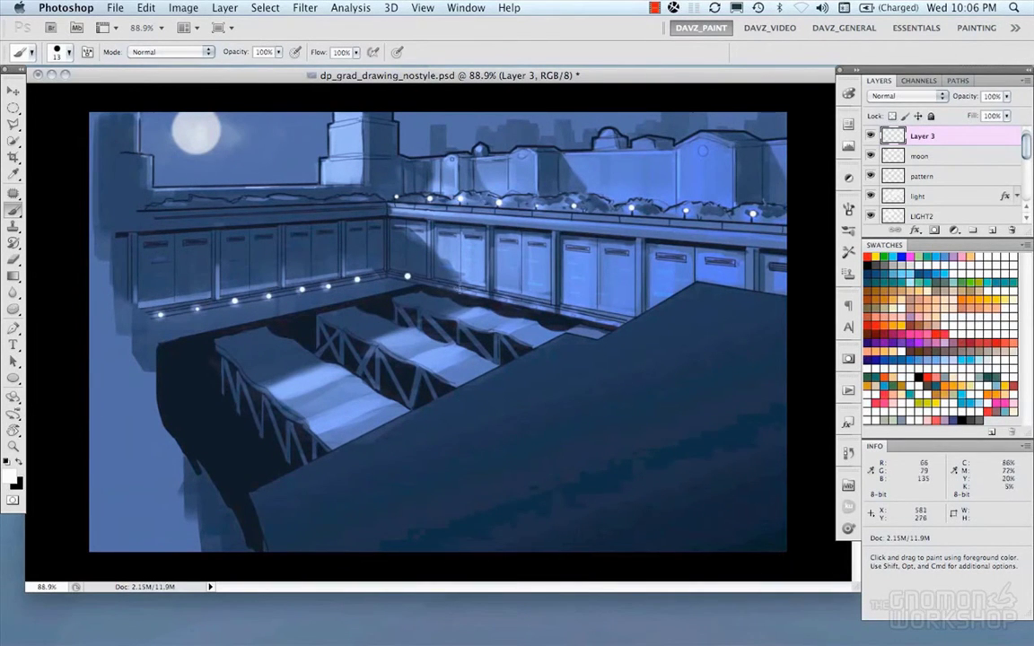
key(super+z)
right_click(570, 316)
drag(632, 356, 564, 356)
key(Return)
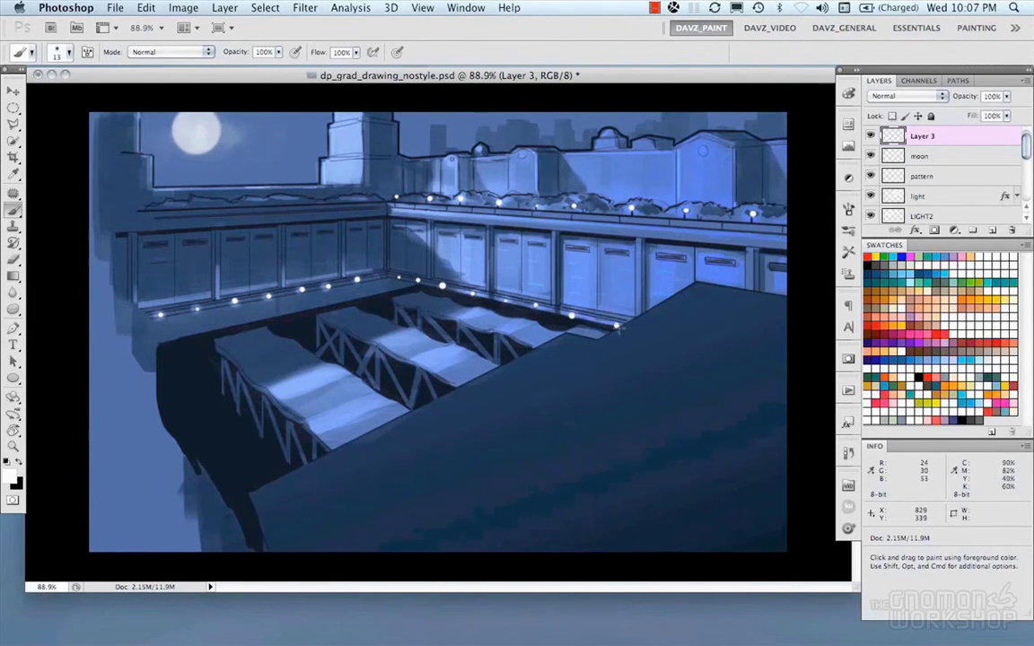
Step: Add soft glows over the lamps along the wall base using a 36 px brush at 50% opacity
key(5)
click(506, 300)
click(473, 293)
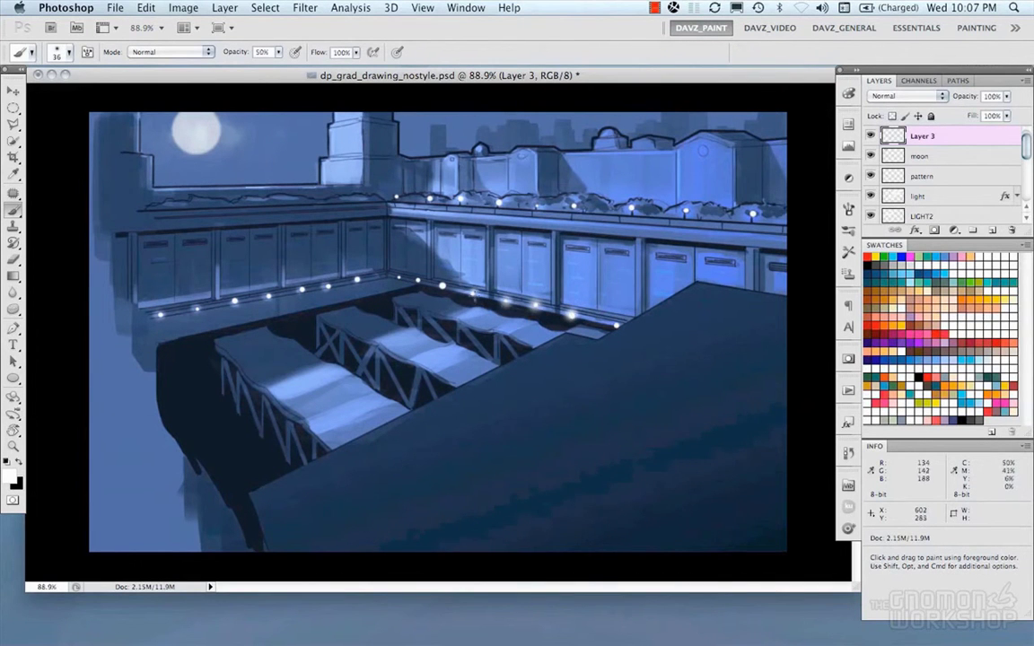
click(443, 285)
click(418, 281)
click(398, 278)
click(357, 280)
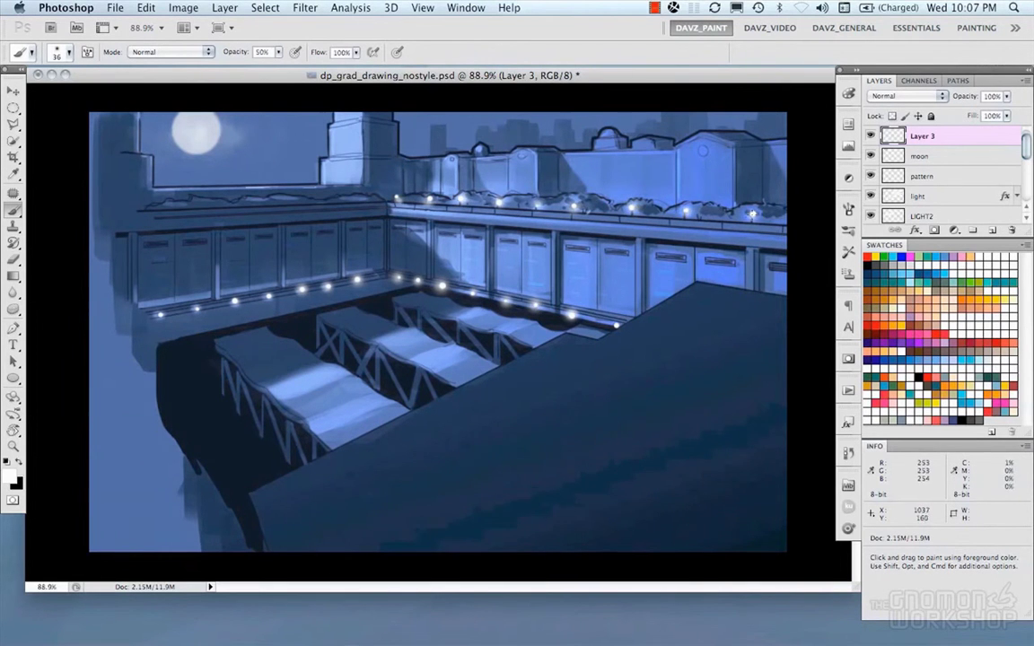
Step: Pick the 13 px brush at 100% opacity and dot a bright lamp centre on the distant domed building
right_click(524, 156)
double_click(563, 218)
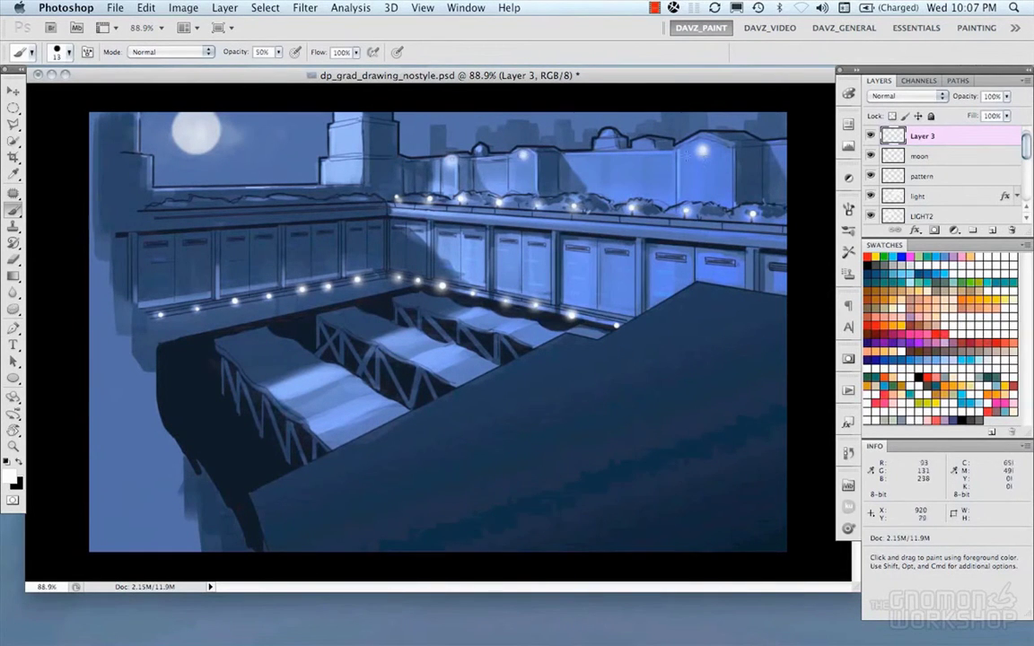
key(0)
click(702, 152)
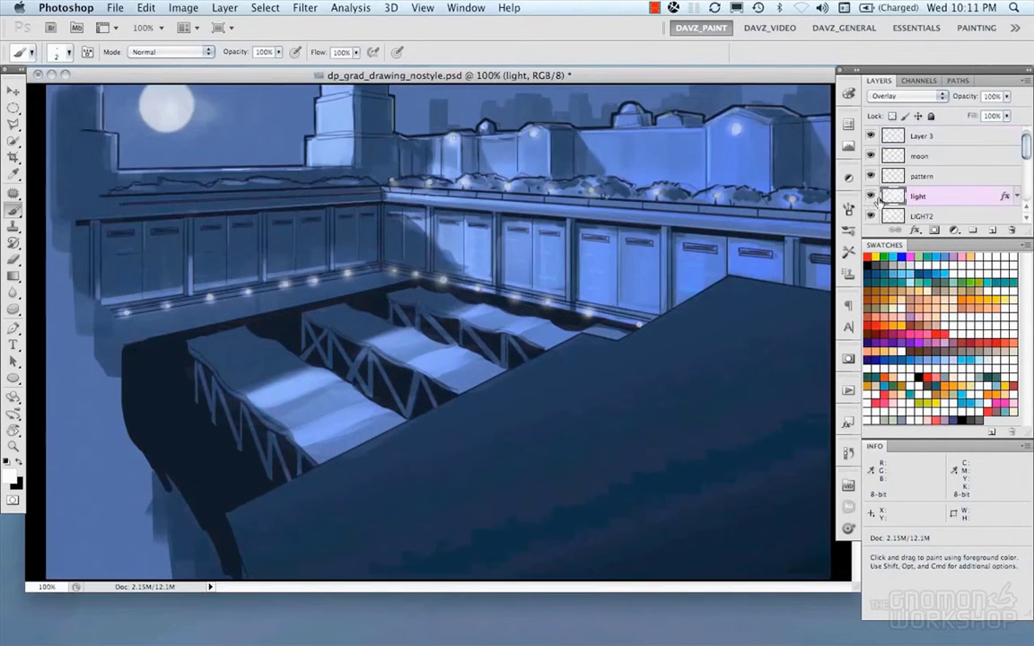
Step: Add a Pattern Overlay with a cloudy grey texture to the light layer's style
double_click(974, 197)
click(543, 515)
click(710, 394)
click(690, 437)
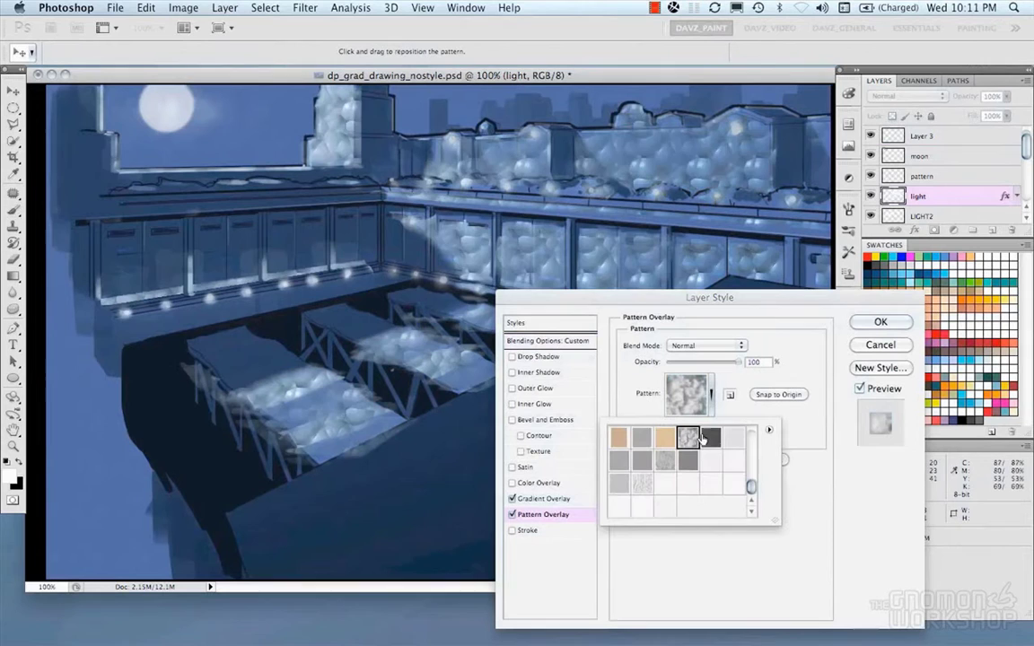
drag(751, 477, 751, 474)
click(798, 445)
Step: Set the light layer's Pattern Overlay to Color Dodge, with 430% scale and 23% opacity, and apply the style
click(726, 346)
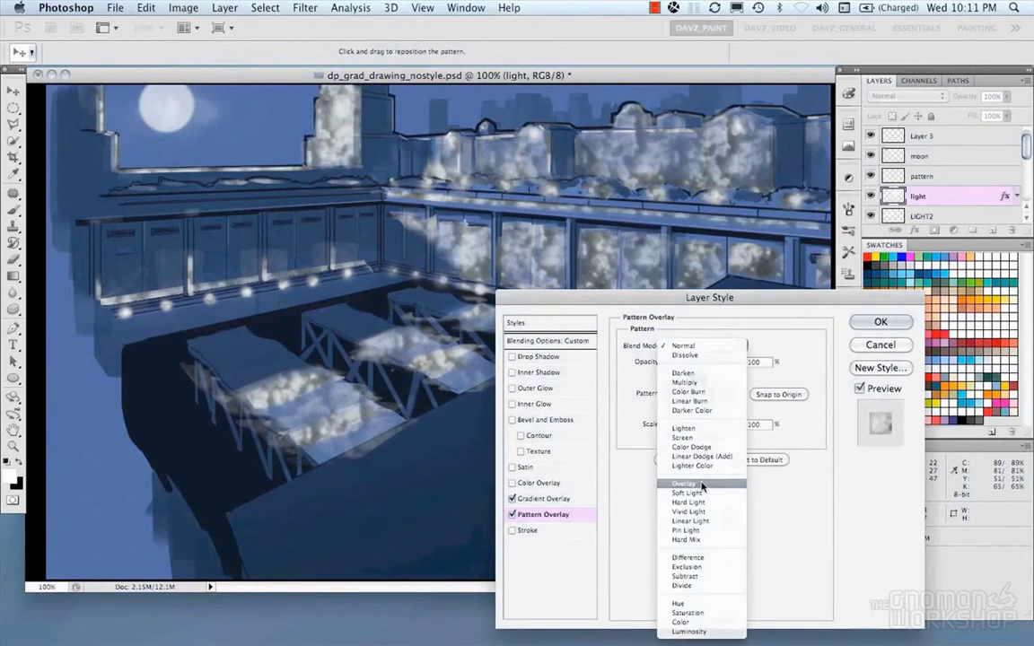
click(693, 480)
drag(705, 427, 716, 427)
drag(737, 363, 682, 366)
click(709, 345)
click(705, 311)
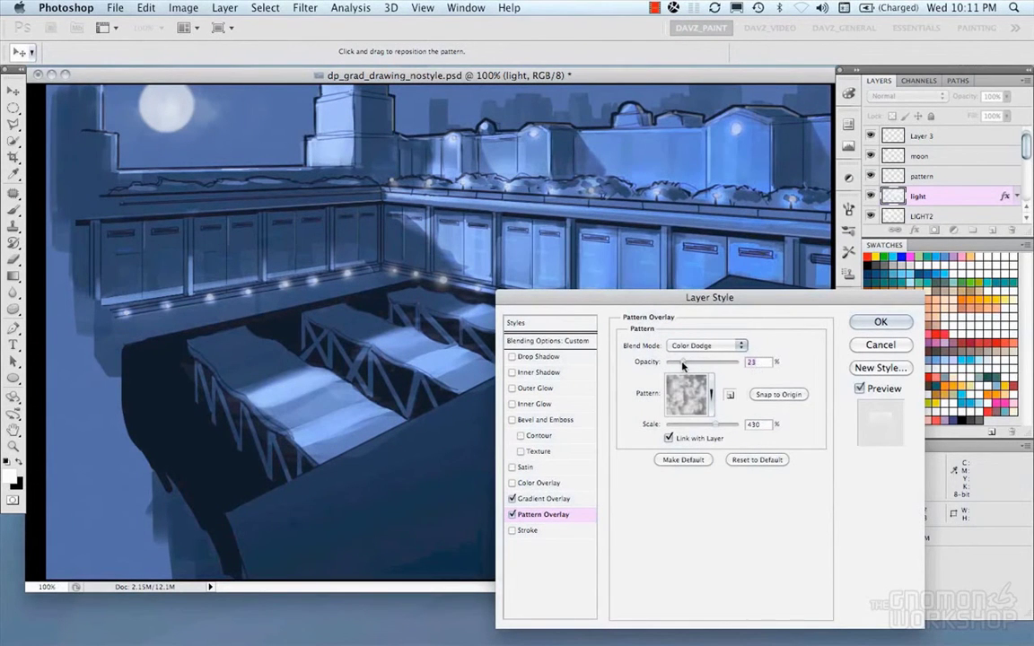
key(Return)
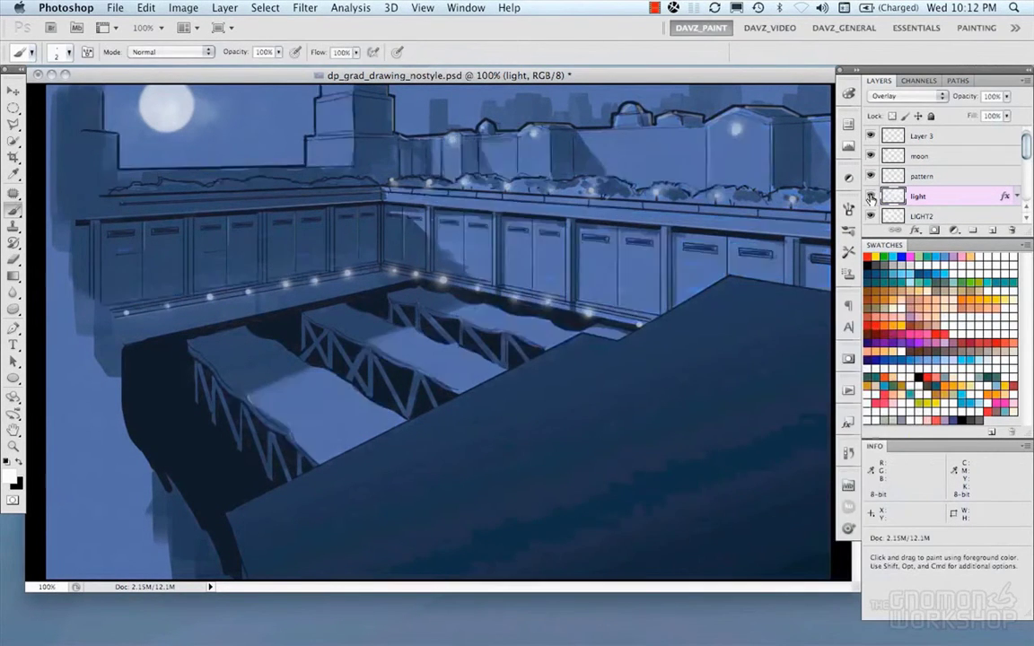
Step: Add a layer mask to the light layer and subdue the light on the table tops using a 61 px brush at 50% opacity
click(935, 231)
click(848, 252)
click(776, 410)
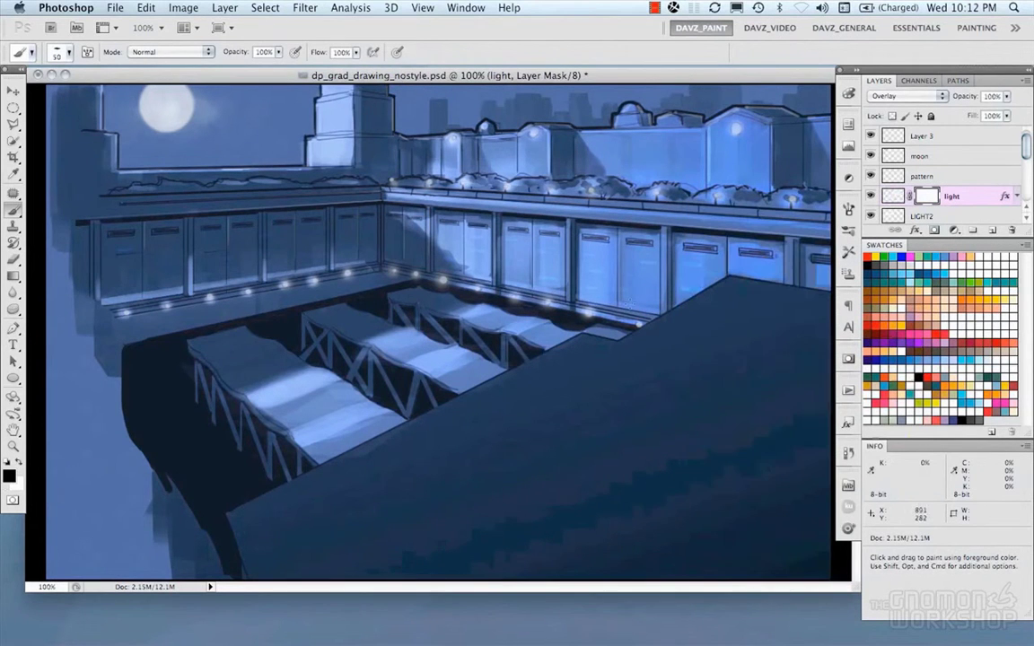
key(bracketright)
mouse_move(260, 387)
mouse_down()
mouse_move(328, 371)
mouse_move(350, 378)
mouse_up()
mouse_move(296, 400)
mouse_down()
mouse_move(382, 386)
mouse_move(425, 316)
mouse_move(405, 389)
mouse_up()
drag(438, 337, 594, 348)
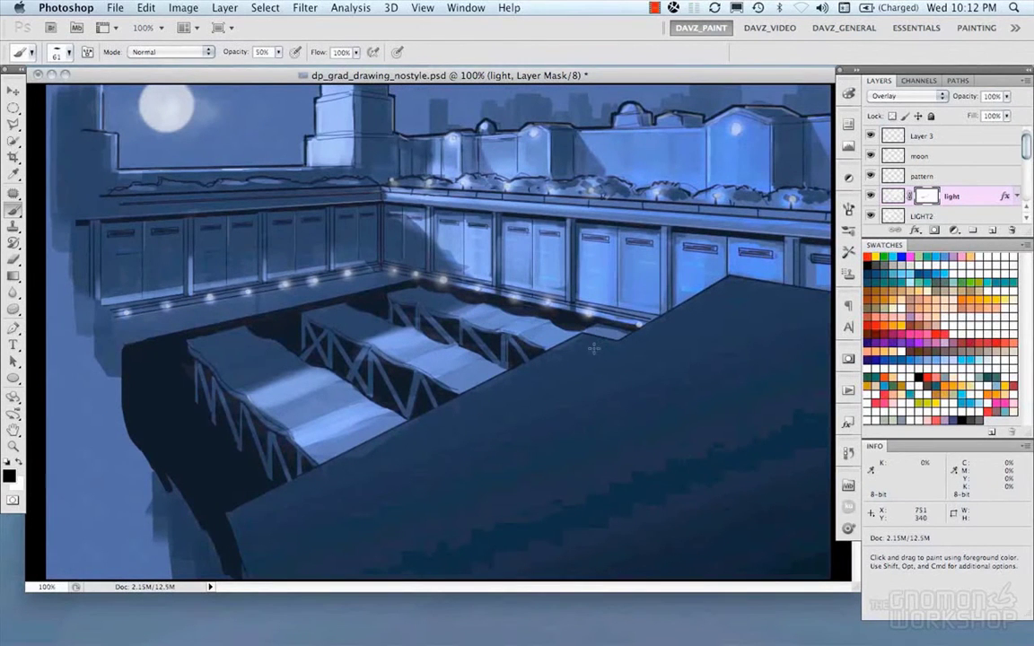
Step: Add an Outer Glow to the moon layer and choose a curved contour for it
key(super+minus)
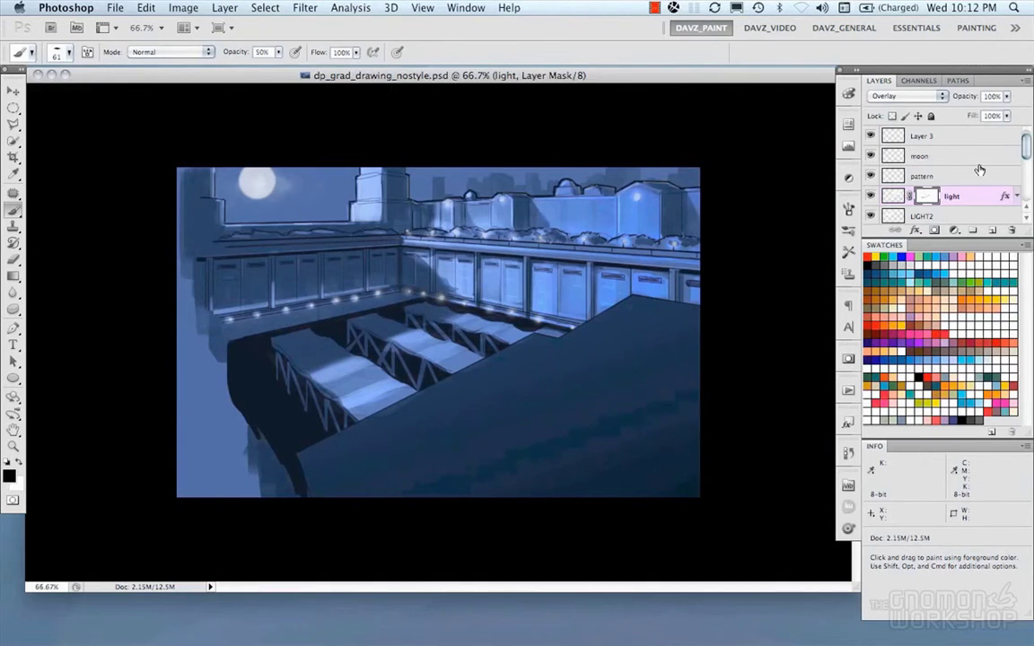
double_click(887, 155)
click(537, 389)
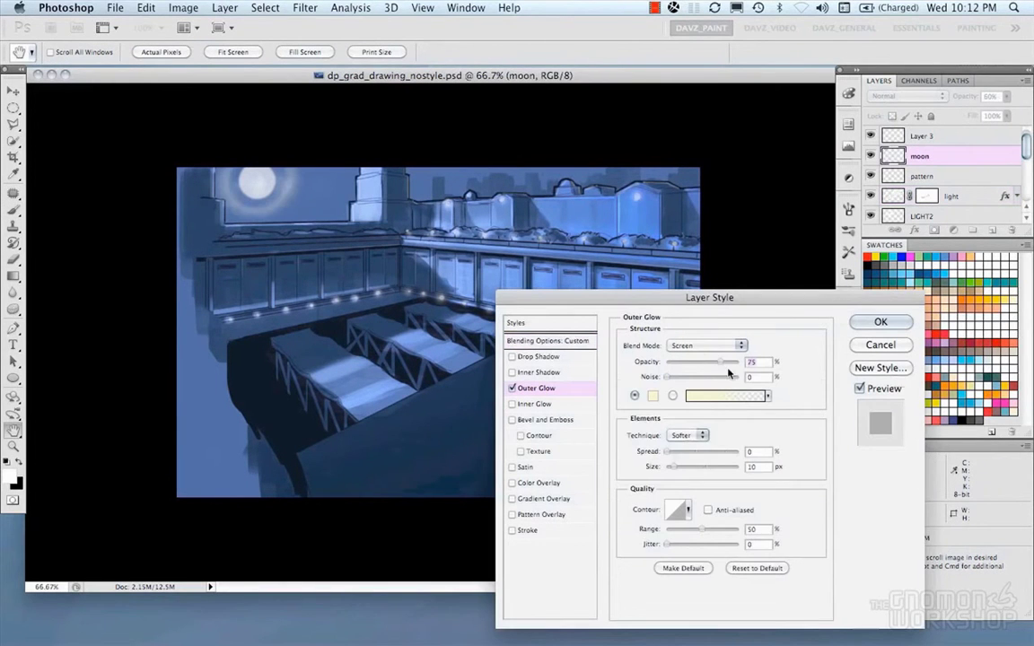
click(689, 509)
click(678, 539)
click(807, 353)
Step: Set the moon's glow to 82% range, 0 px size, 12% noise and about 43% opacity, and apply the style
drag(700, 529, 726, 531)
drag(675, 469, 656, 469)
drag(666, 378, 677, 380)
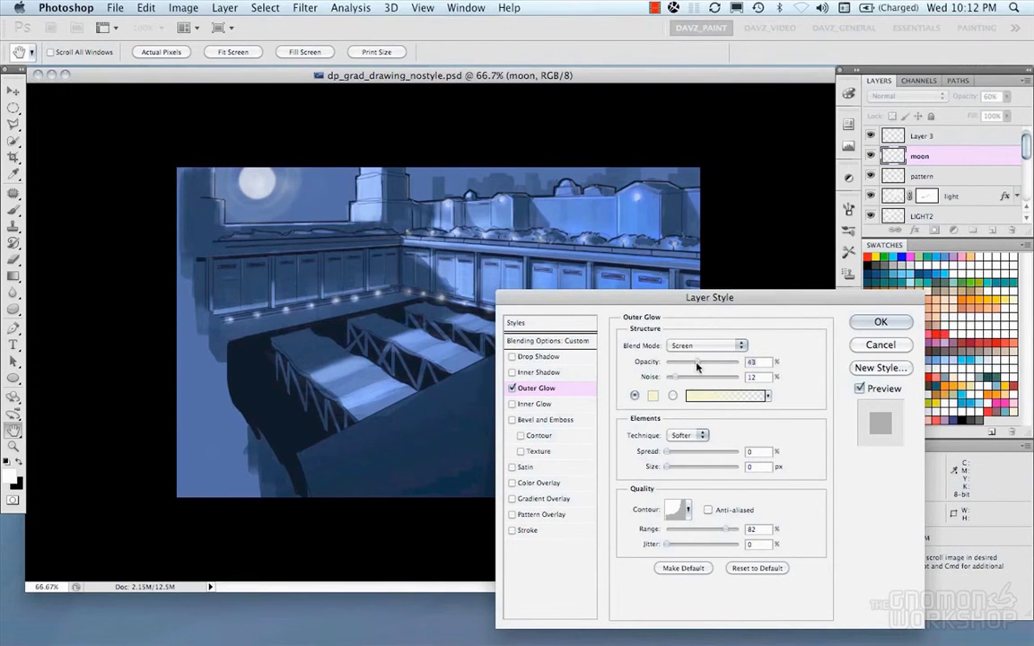
key(Return)
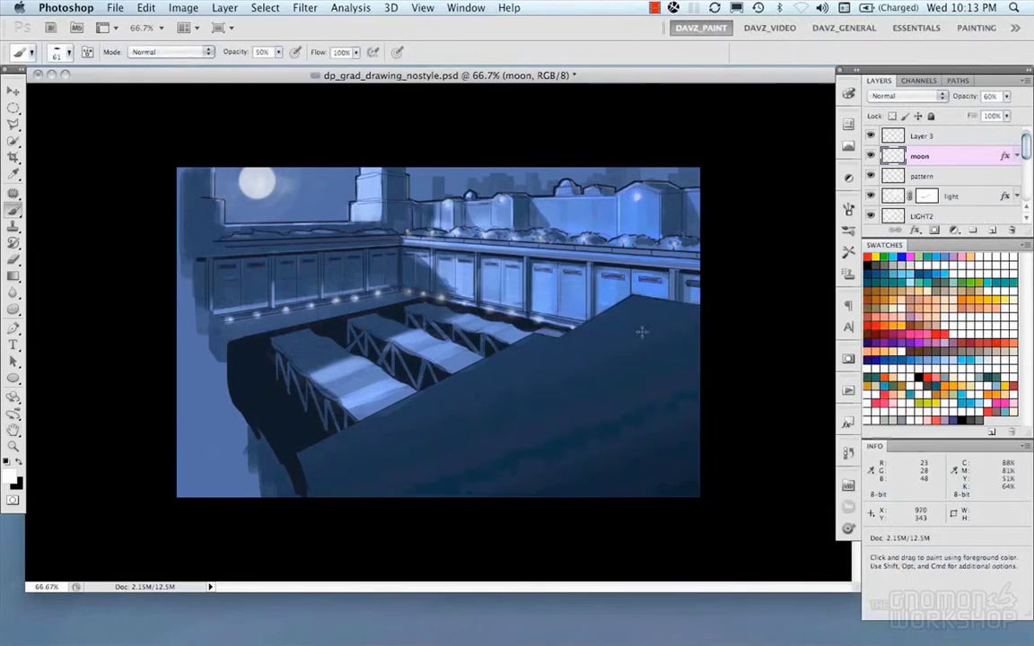
Step: Set Layer 3 with the lamp dots to Color Dodge at 47% opacity and rename it DETAIL
key(super+alt+0)
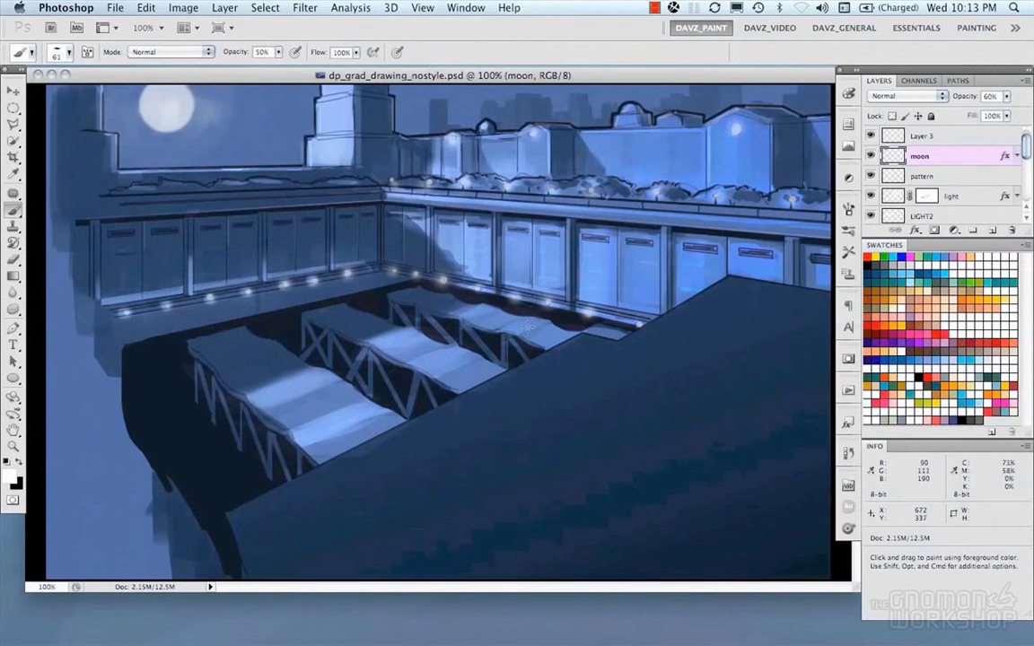
key(super+minus)
click(870, 137)
click(870, 136)
double_click(923, 137)
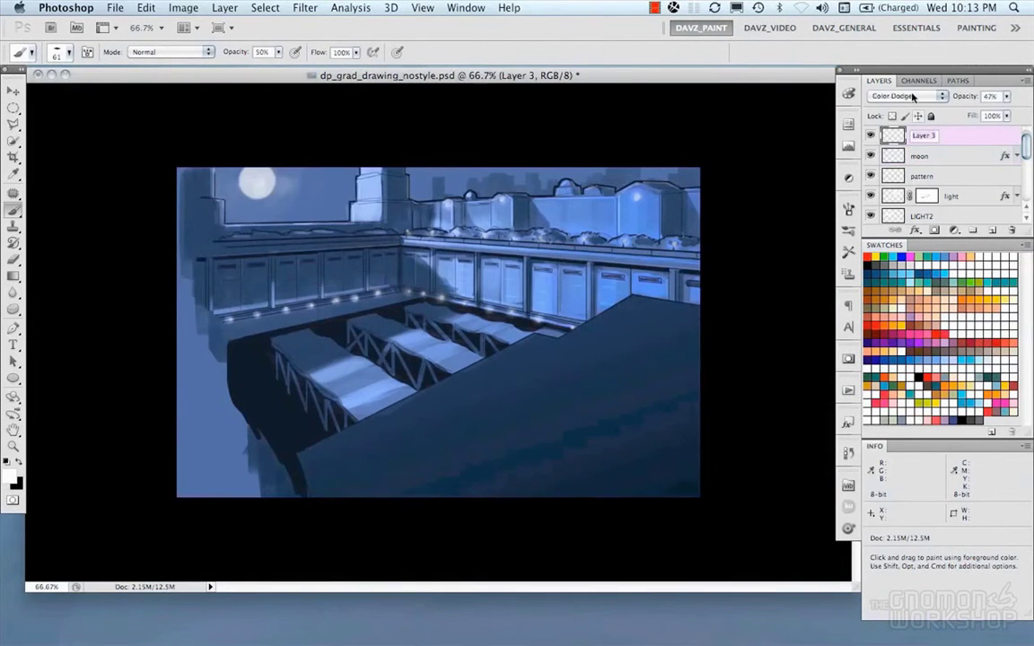
text(DETAIL)
key(Return)
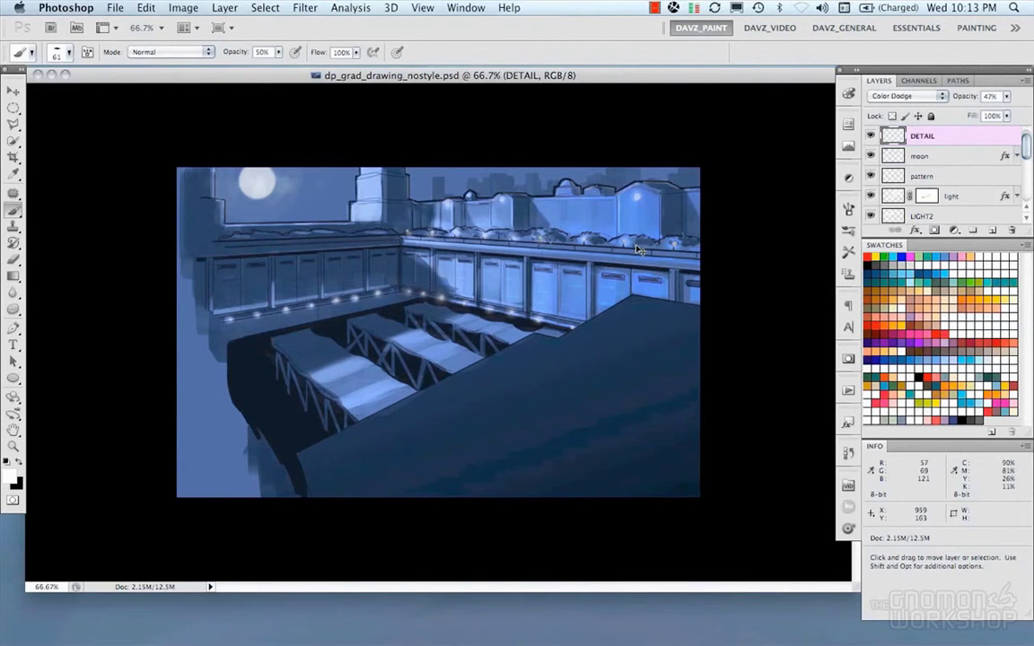
Step: Try a 46 px textured brush with a single dab on the hedge, and undo the dab
key(super+plus)
right_click(735, 380)
double_click(688, 427)
click(660, 196)
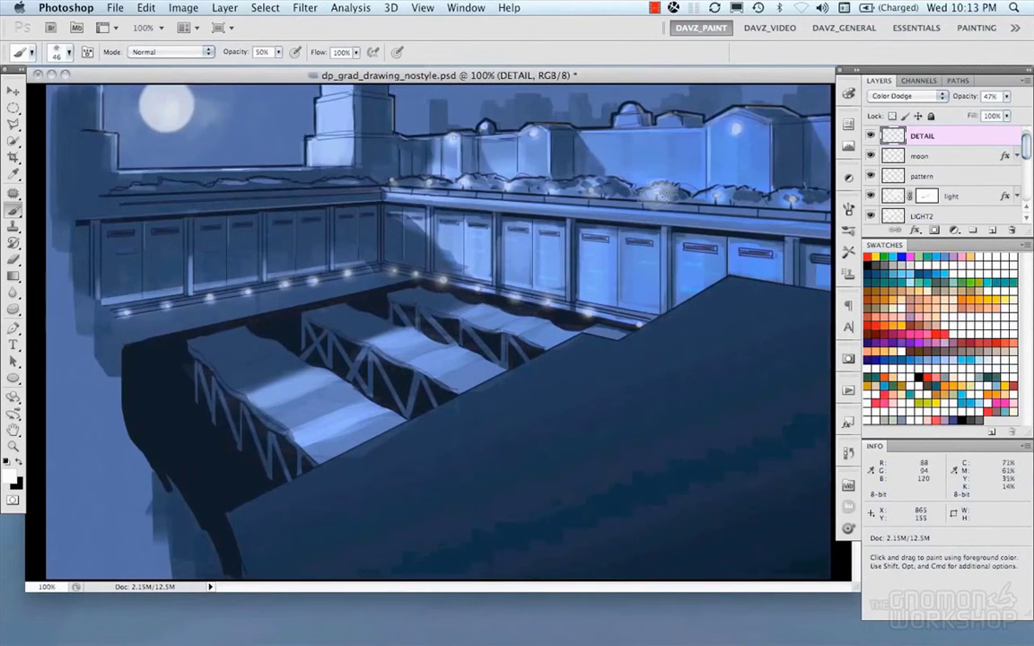
key(super+z)
Step: Pick a 100 px textured brush, undo its test dab on the hedge, and raise the brush opacity to 100%
right_click(702, 232)
double_click(726, 370)
click(734, 199)
key(super+z)
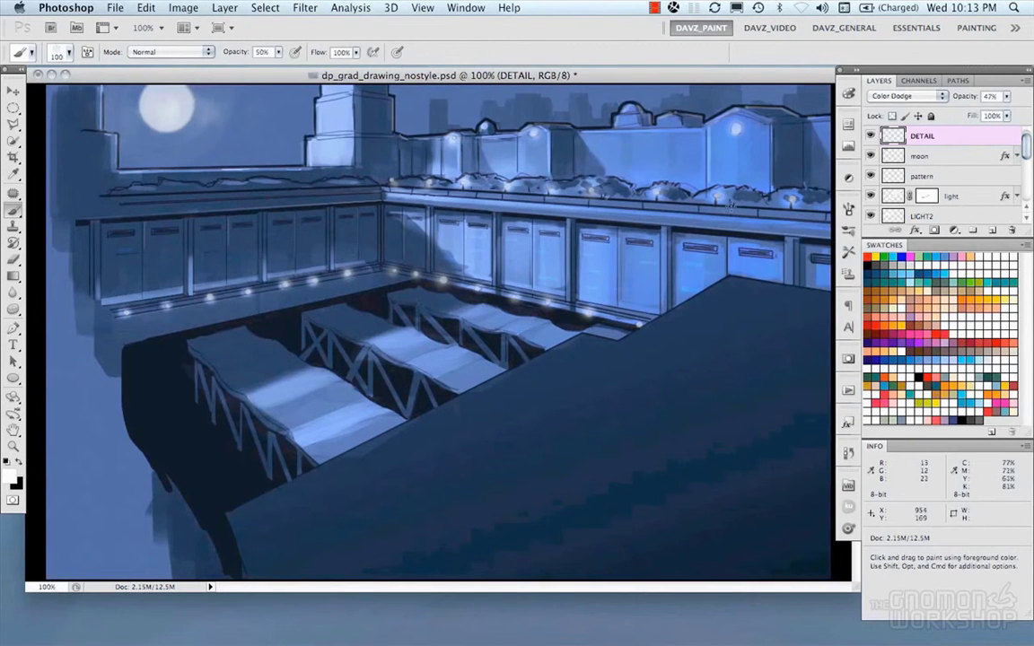
drag(280, 54, 501, 49)
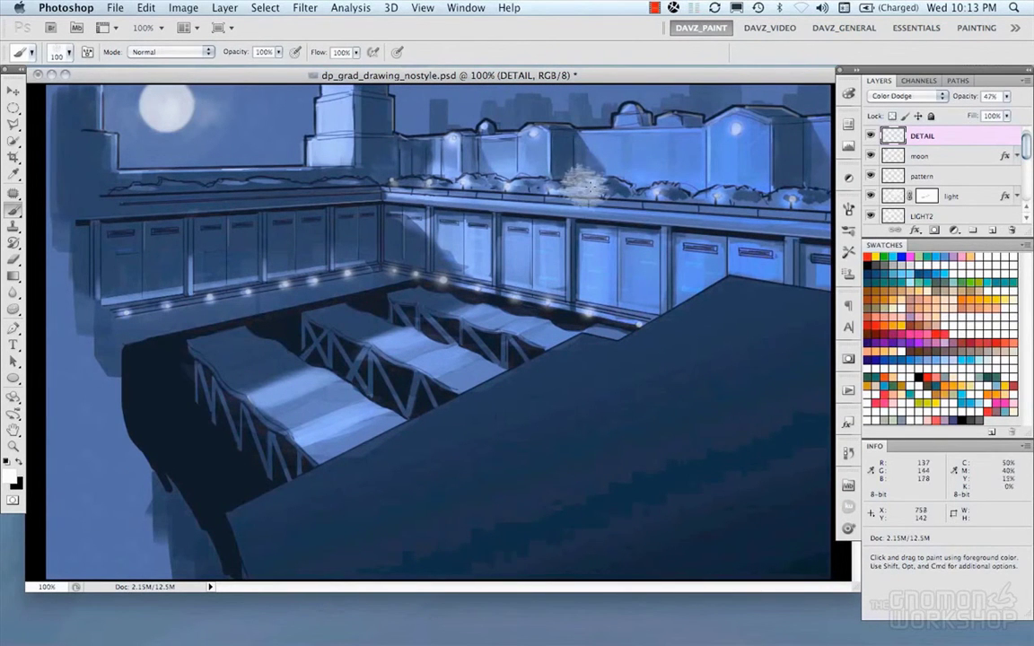
Step: Pick the Tree 1 brush preset, make a test stroke over the cabinet doors, and undo it
click(848, 252)
scroll(805, 318, down, 12)
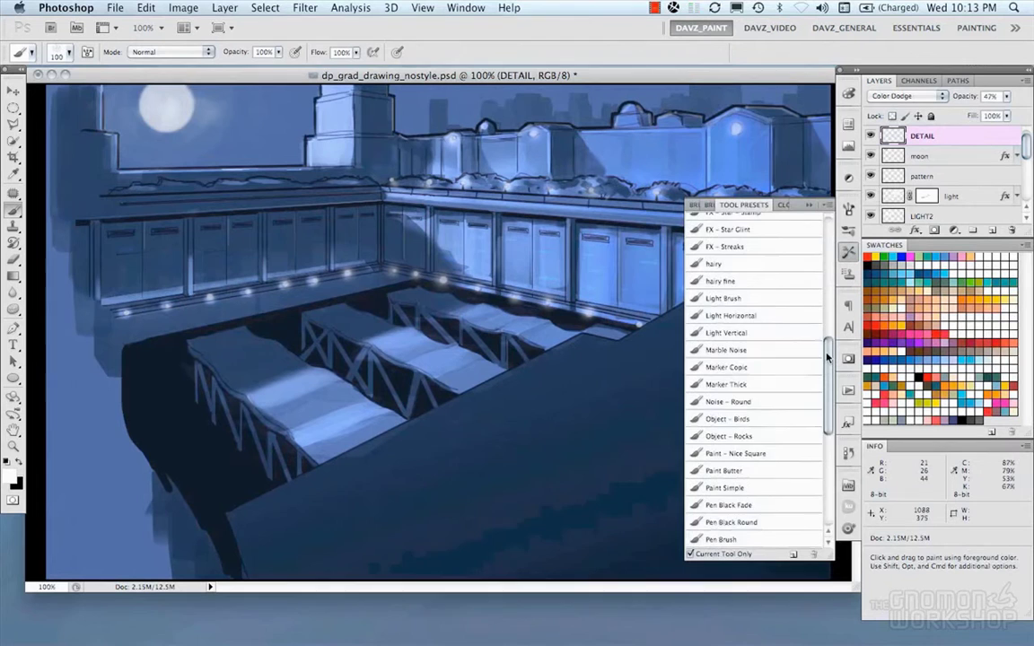
mouse_move(829, 392)
mouse_down()
mouse_move(825, 418)
mouse_move(804, 426)
mouse_up()
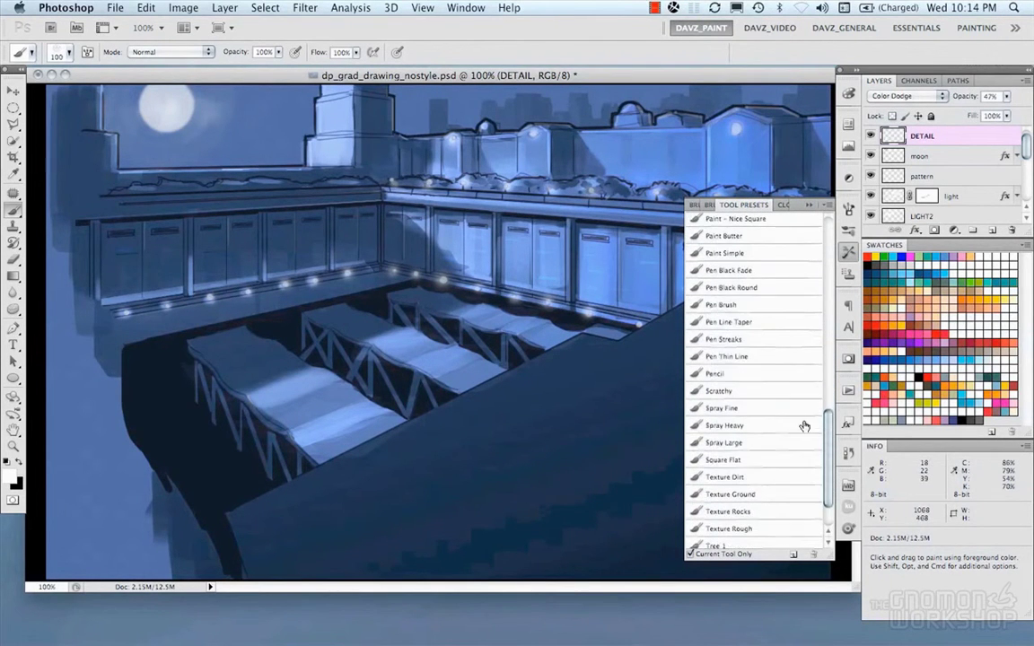
scroll(805, 430, down, 3)
click(718, 490)
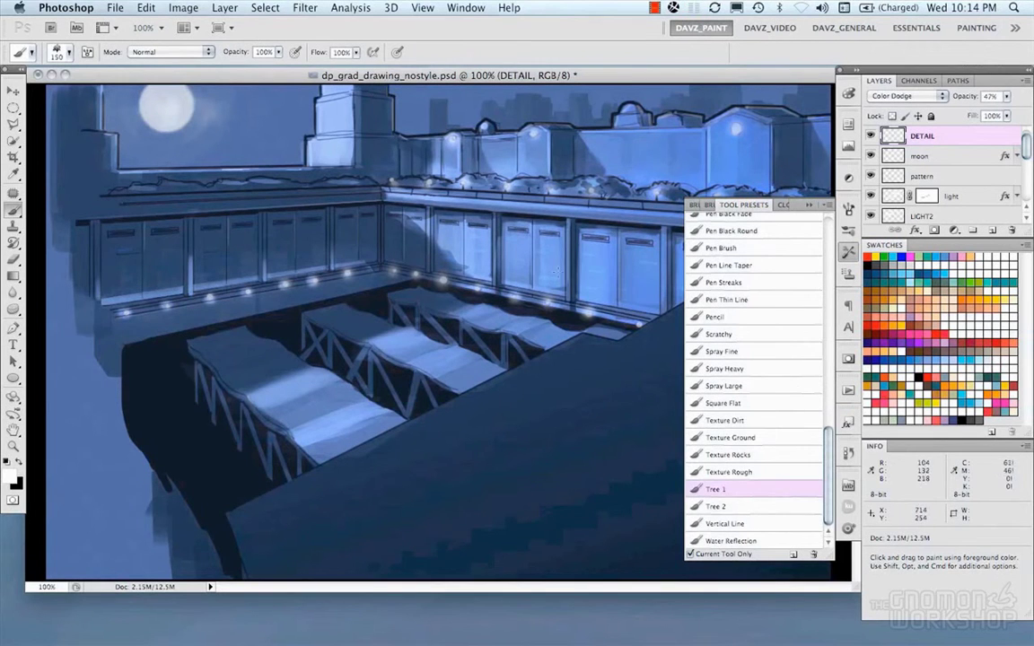
drag(571, 314, 585, 266)
key(super+z)
Step: Switch to the Tree 2 brush preset and make the City layer active
click(718, 506)
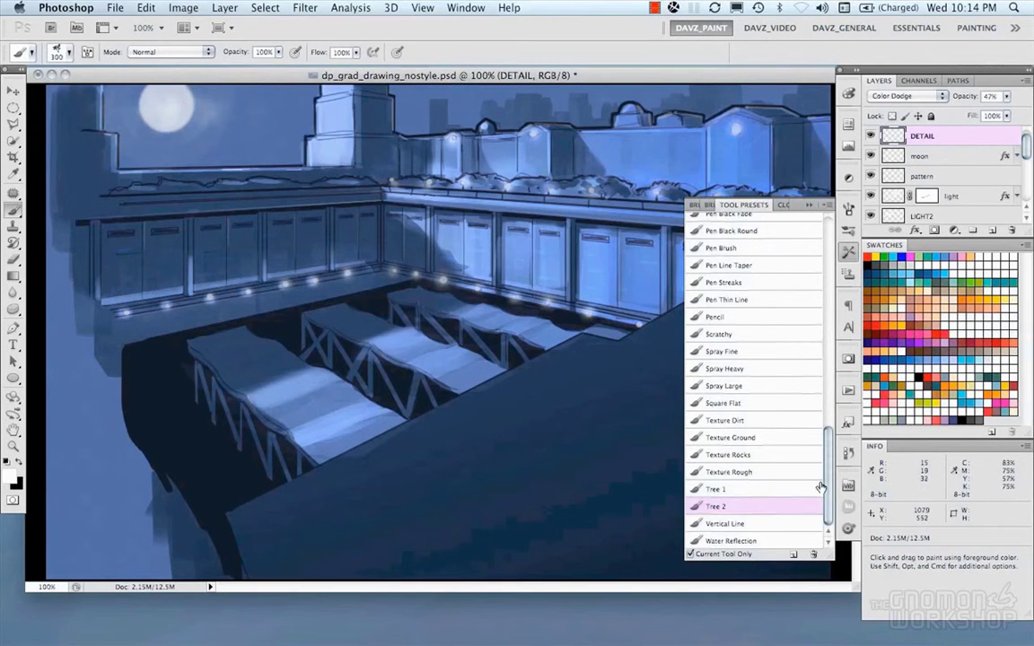
drag(827, 489, 826, 449)
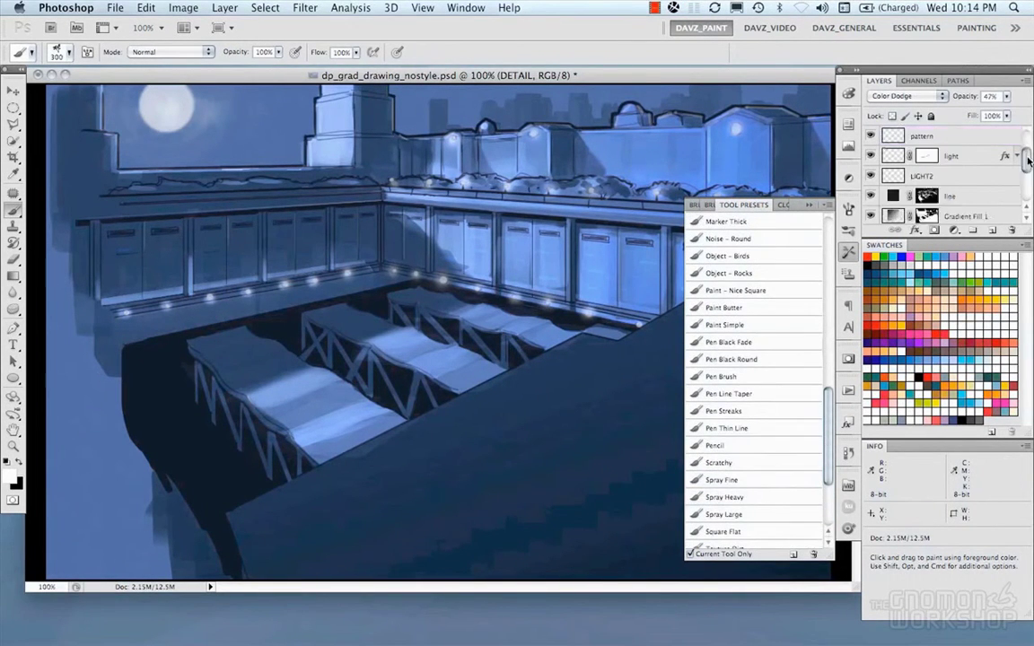
scroll(924, 175, down, 3)
click(922, 176)
click(846, 249)
click(305, 7)
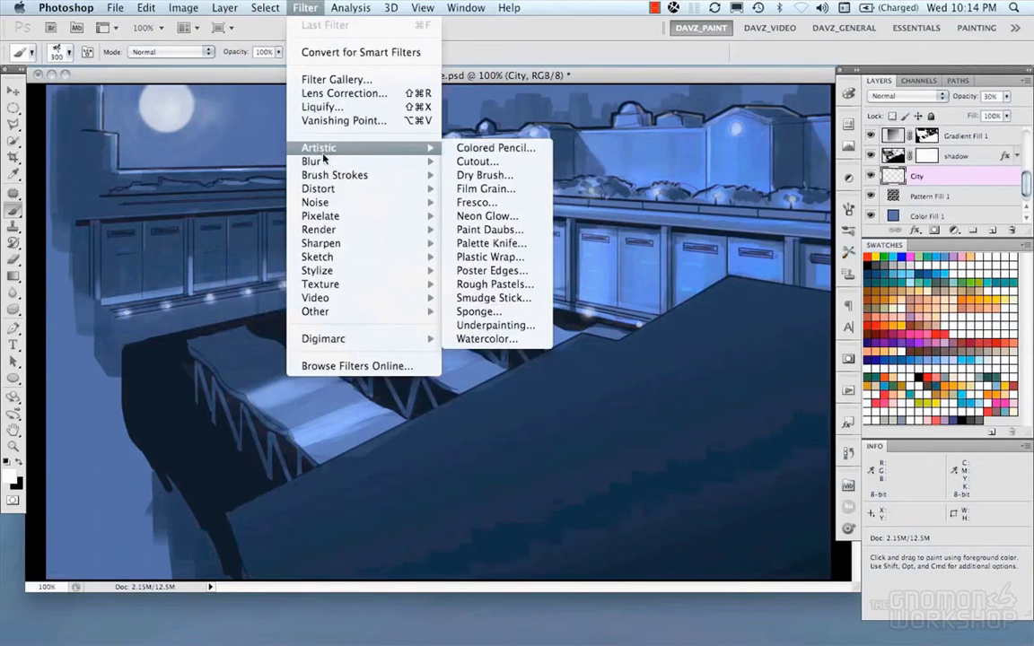
mouse_move(429, 162)
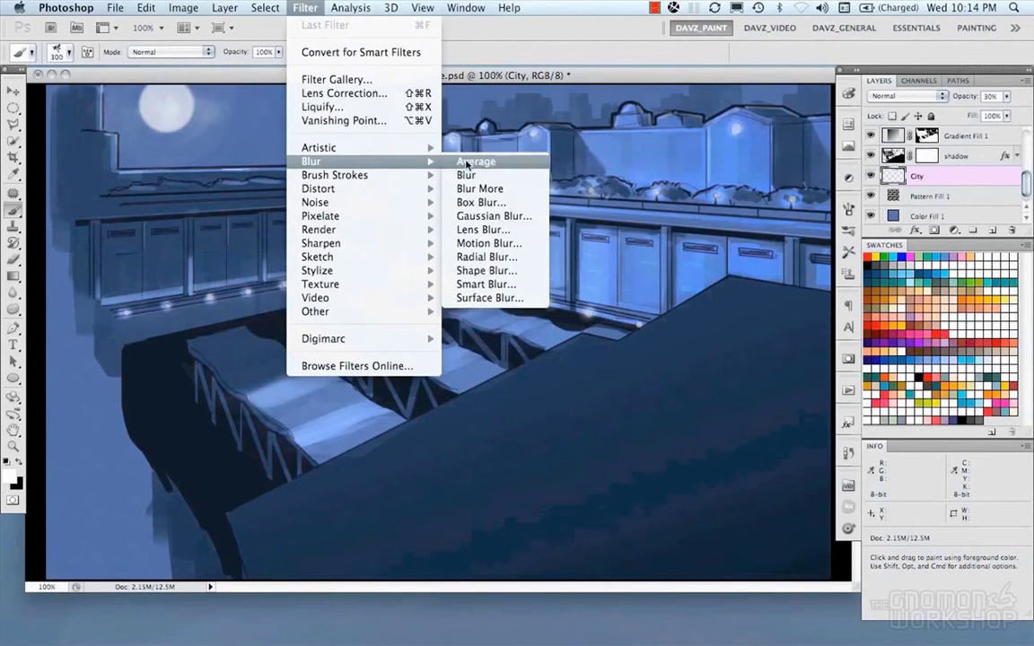
click(475, 271)
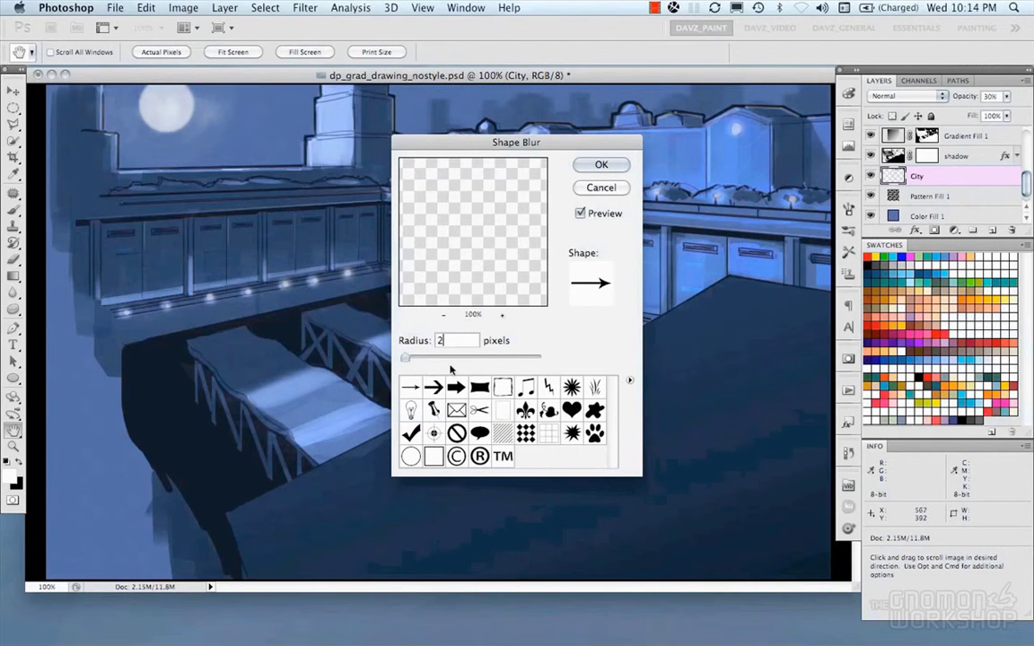
click(594, 171)
click(620, 232)
click(601, 188)
Step: Soften the skyline on the City layer with a Gaussian Blur of 1.5 pixels
click(306, 8)
mouse_move(395, 161)
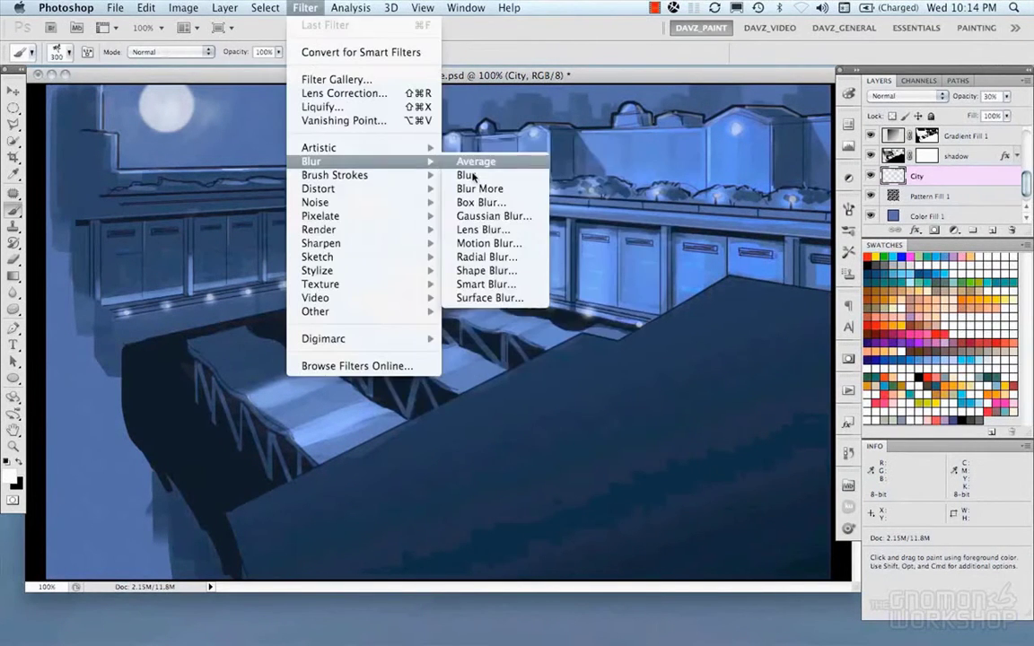
click(491, 217)
text(2)
drag(660, 101, 616, 170)
key(BackSpace)
text(1)
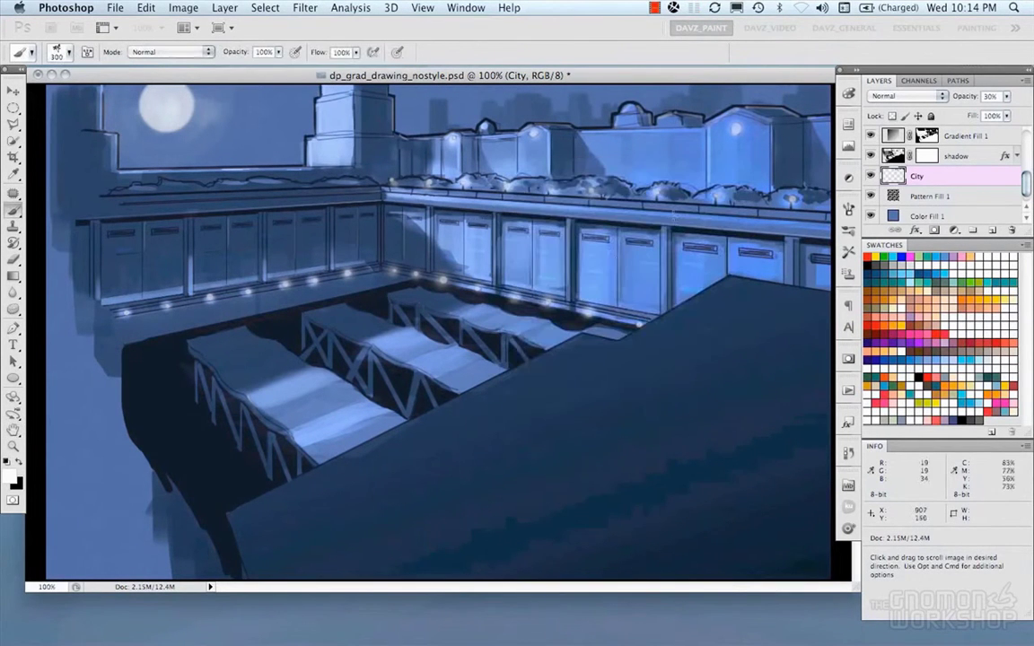
key(Escape)
Step: Lower Layer 2 with the cloud beside the moon to 67% opacity and rename it cloud
key(b)
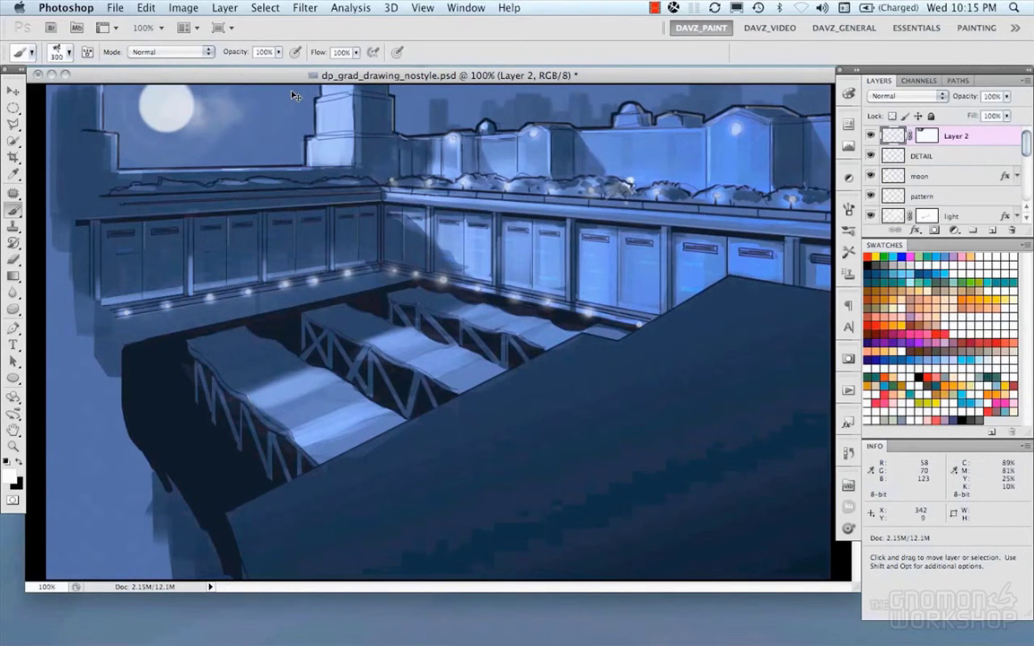
drag(1006, 96, 986, 114)
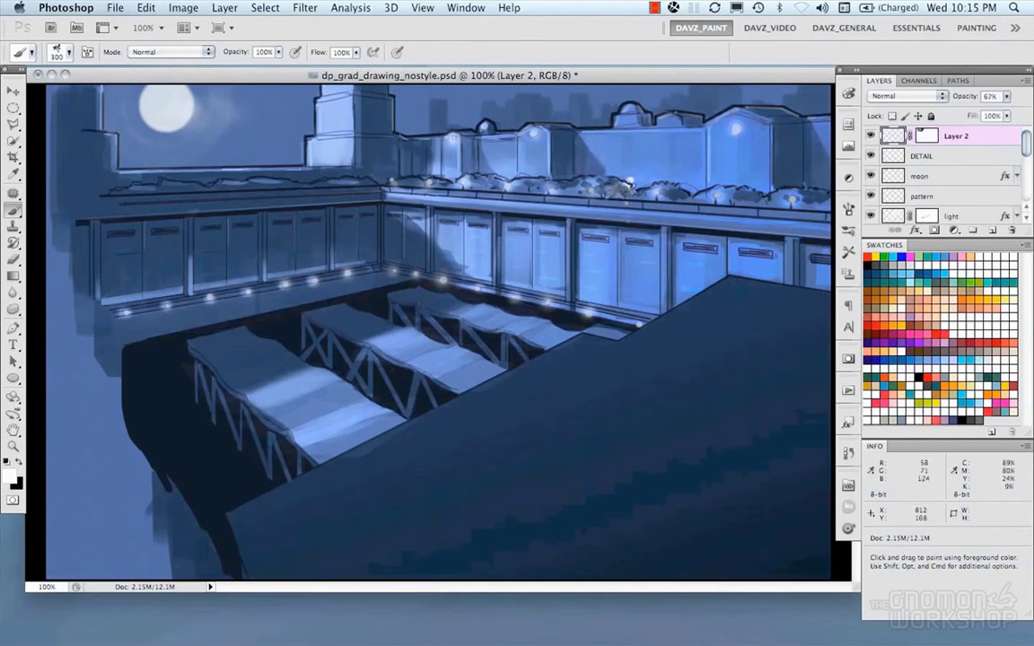
key(super+minus)
key(Tab)
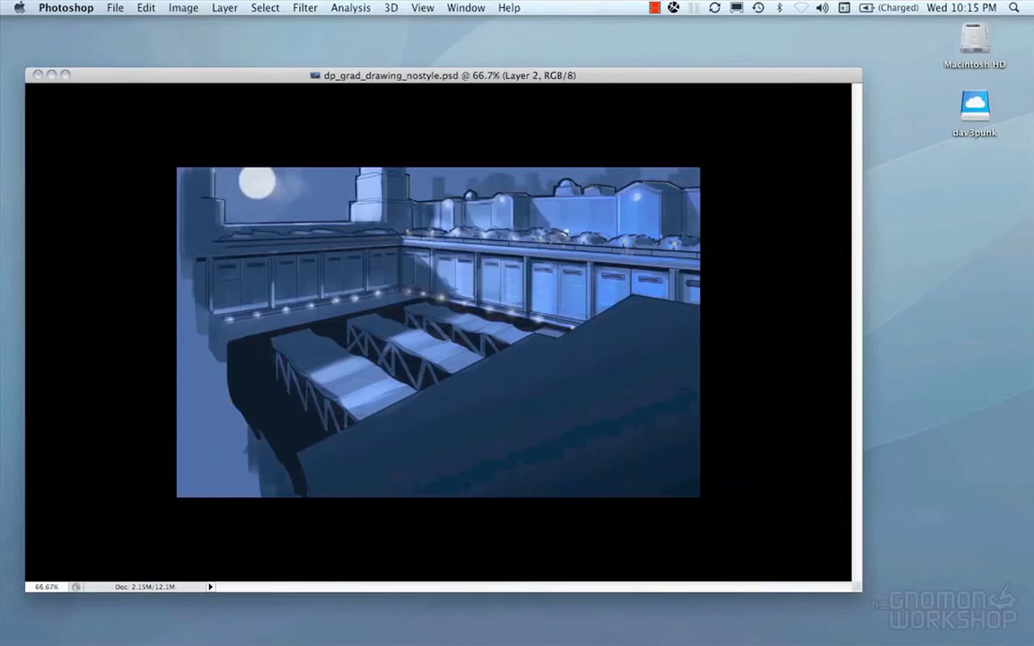
key(Tab)
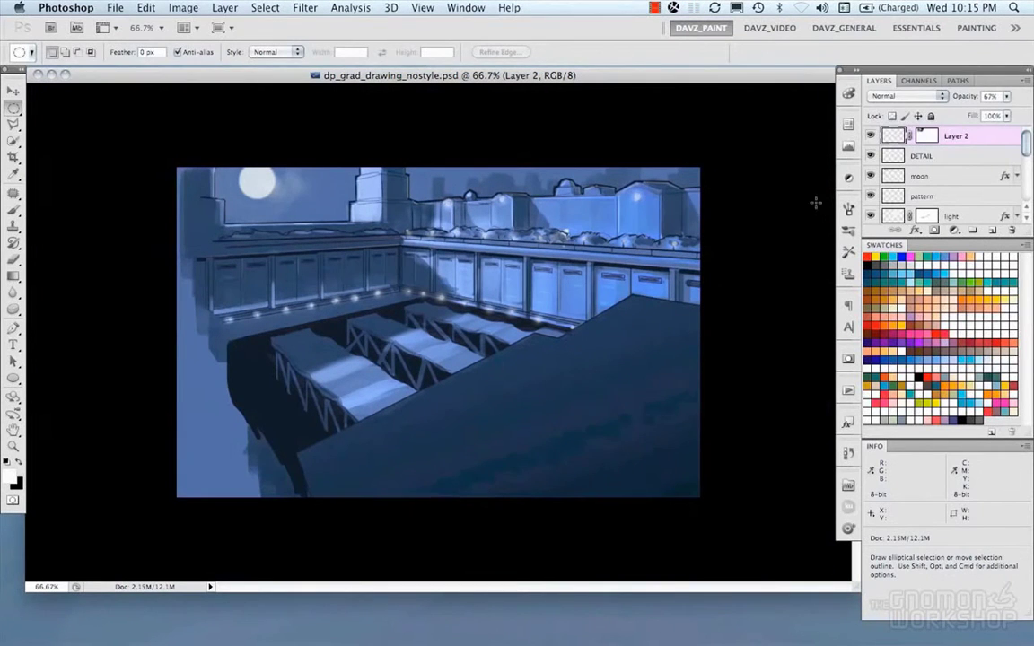
click(871, 136)
click(870, 136)
double_click(956, 135)
text(cloud)
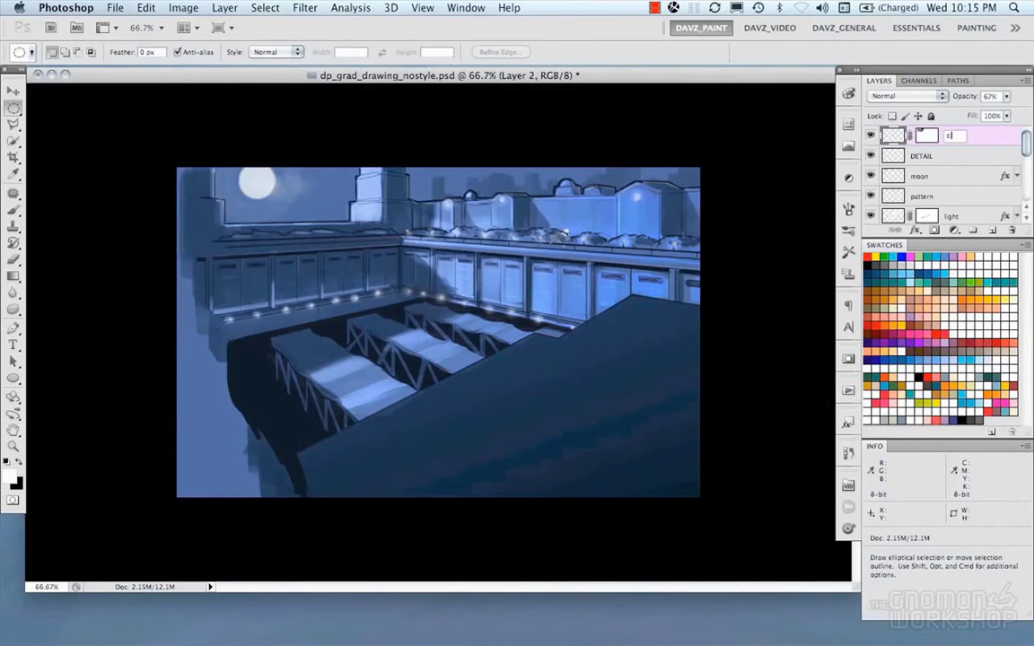
key(Return)
Step: Copy the whole picture merged and paste it as a new layer above the cloud layer
key(super+a)
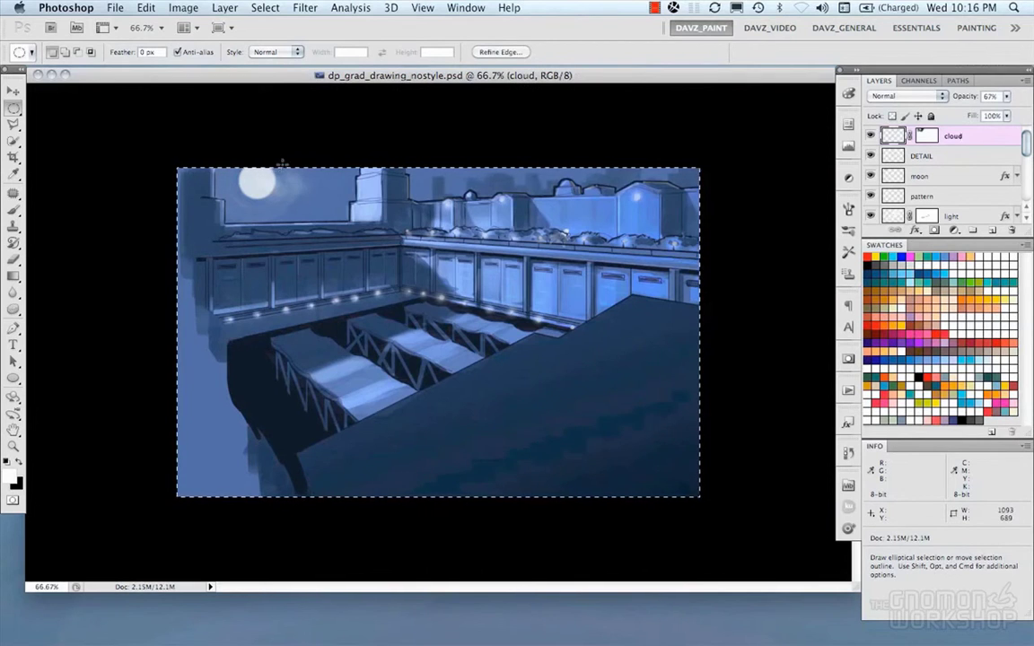
key(super+alt+c)
key(Escape)
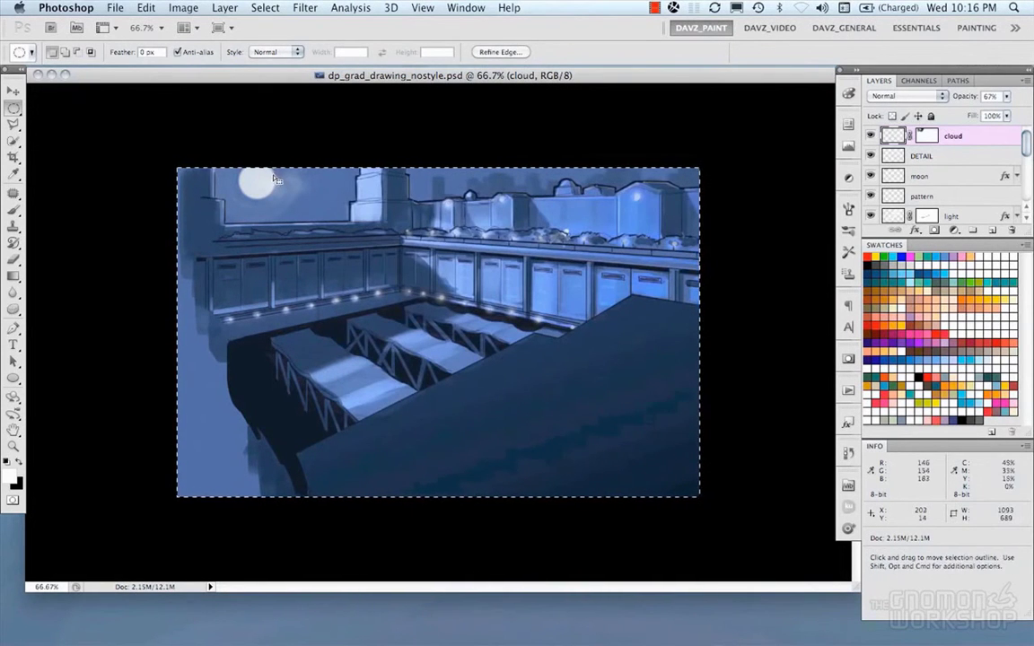
key(super+shift+c)
key(super+v)
Step: Blur the pasted merged layer with a Gaussian Blur of 4 pixels
click(306, 8)
mouse_move(358, 162)
click(480, 232)
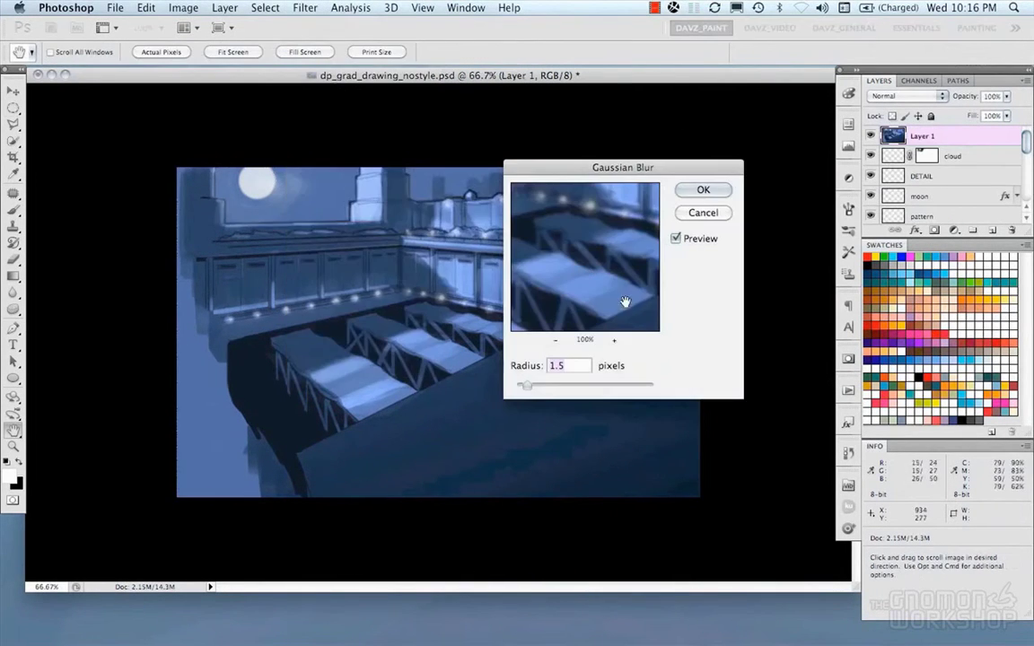
text(4)
click(703, 191)
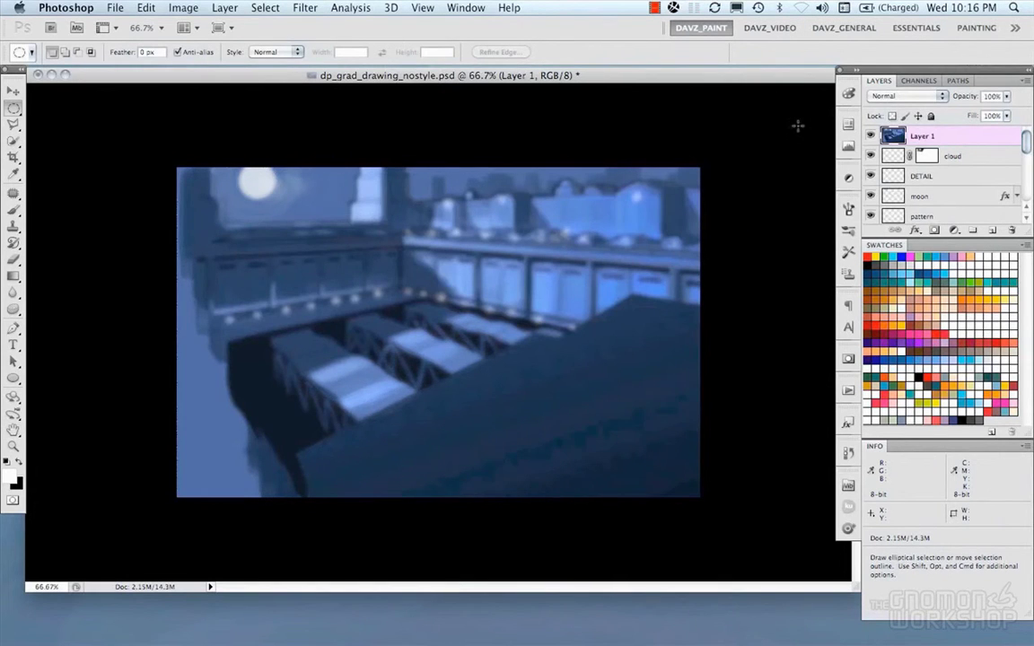
Step: Blend the blurred merged layer in Hard Light mode at 20% opacity and compare the picture with and without it
click(906, 95)
click(855, 269)
click(869, 135)
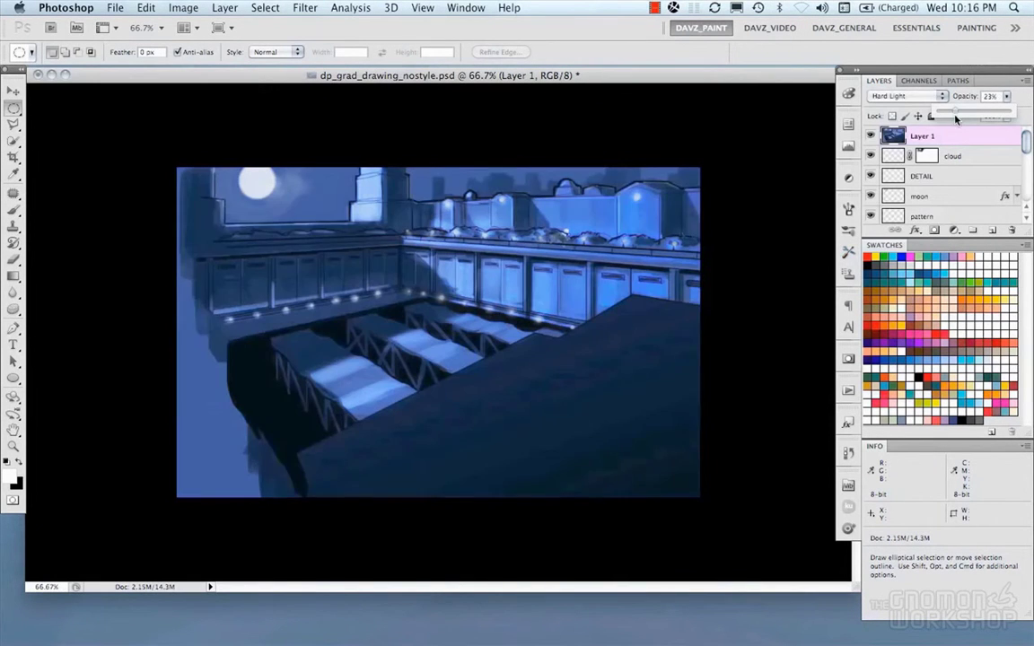
click(870, 137)
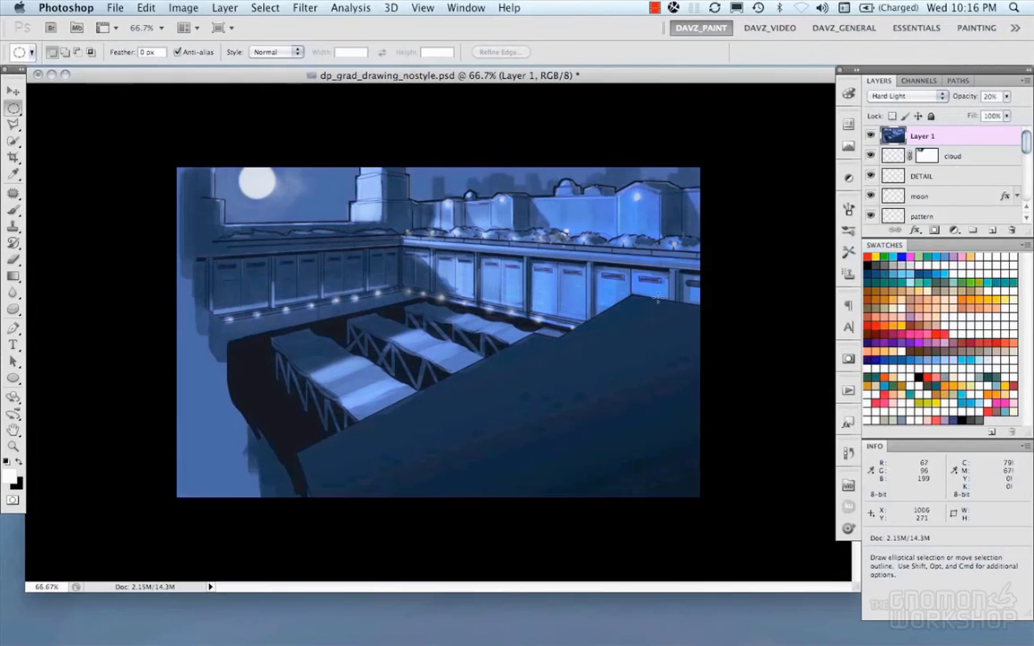
key(s)
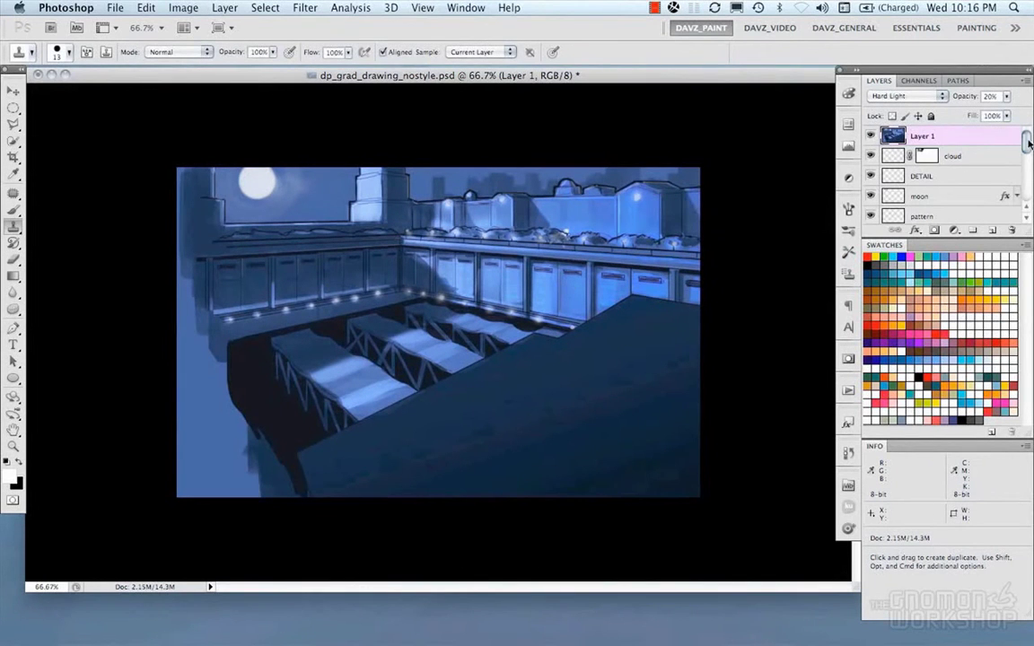
Step: Try a Gaussian Blur of 0.5 pixels on the light layer
scroll(933, 180, down, 3)
click(870, 176)
click(870, 176)
click(951, 175)
click(305, 7)
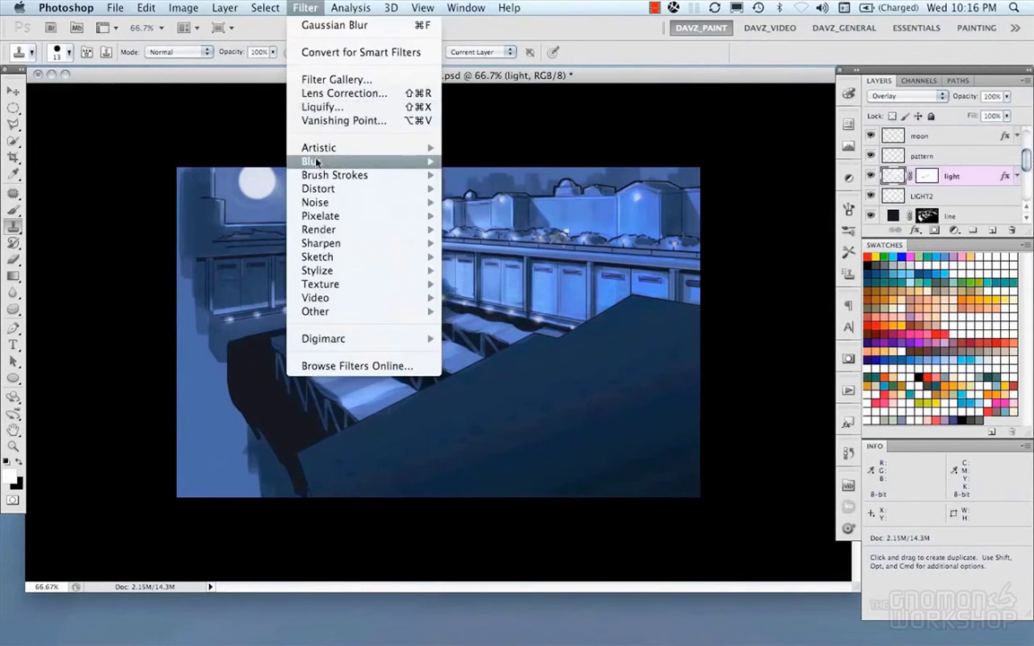
click(431, 214)
text(1)
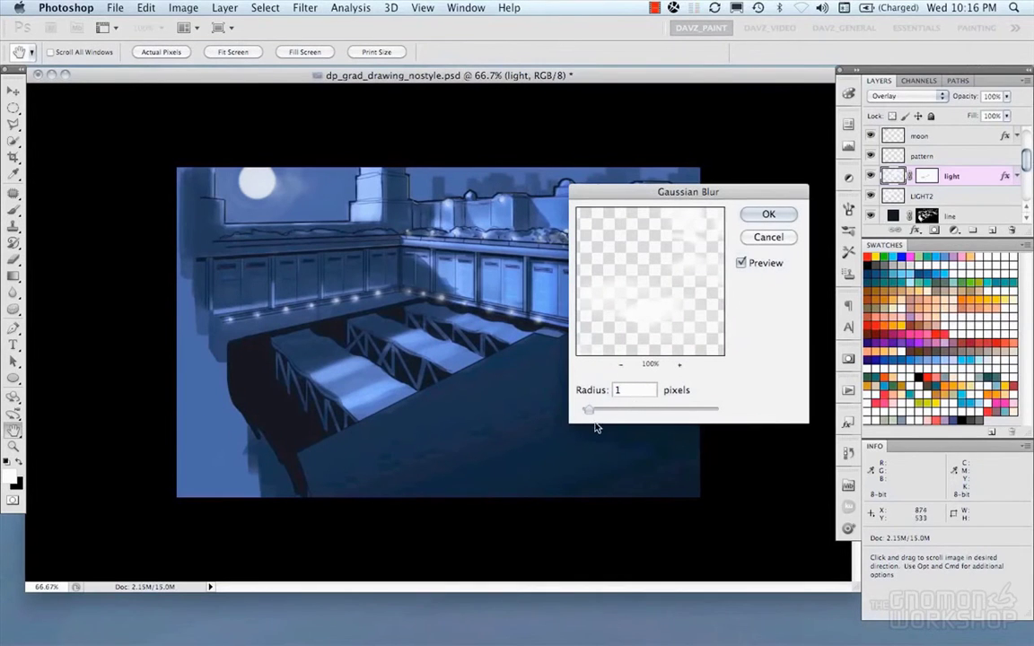
key(BackSpace)
text(.5)
click(763, 241)
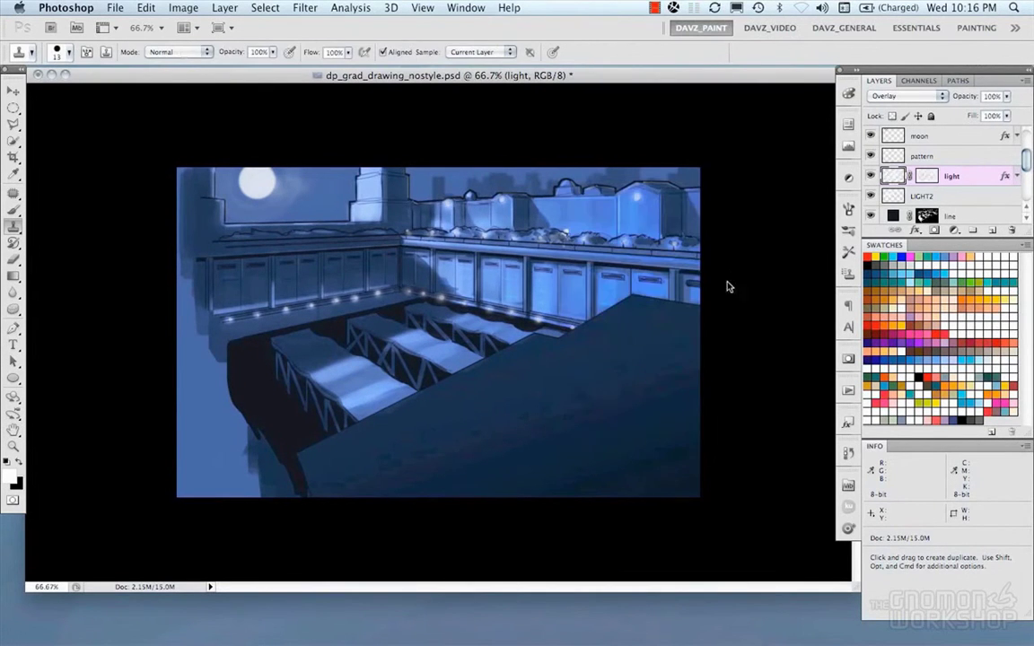
Step: Check the light layer's effect, duplicate the layer, and set the copy to 20% opacity
click(870, 177)
click(871, 176)
click(924, 195)
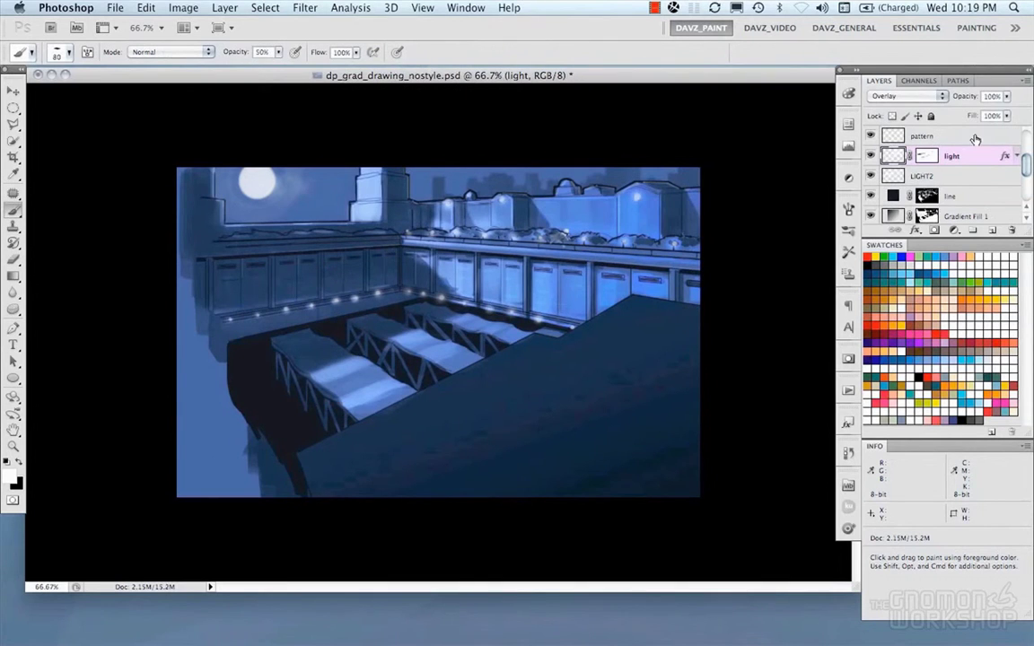
drag(973, 156, 990, 230)
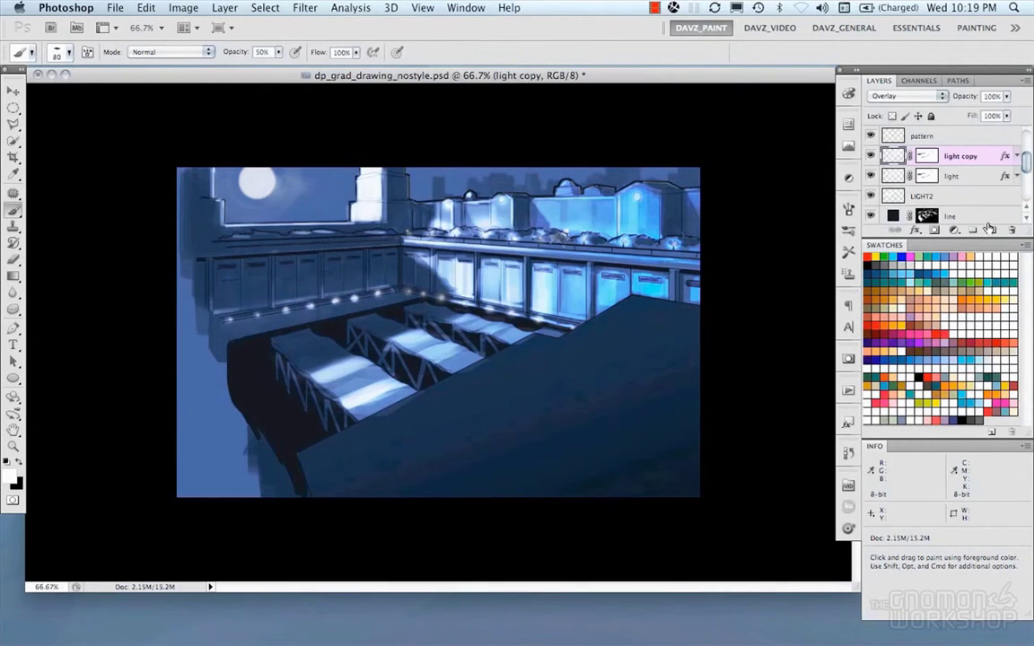
click(1006, 96)
drag(1010, 114, 959, 115)
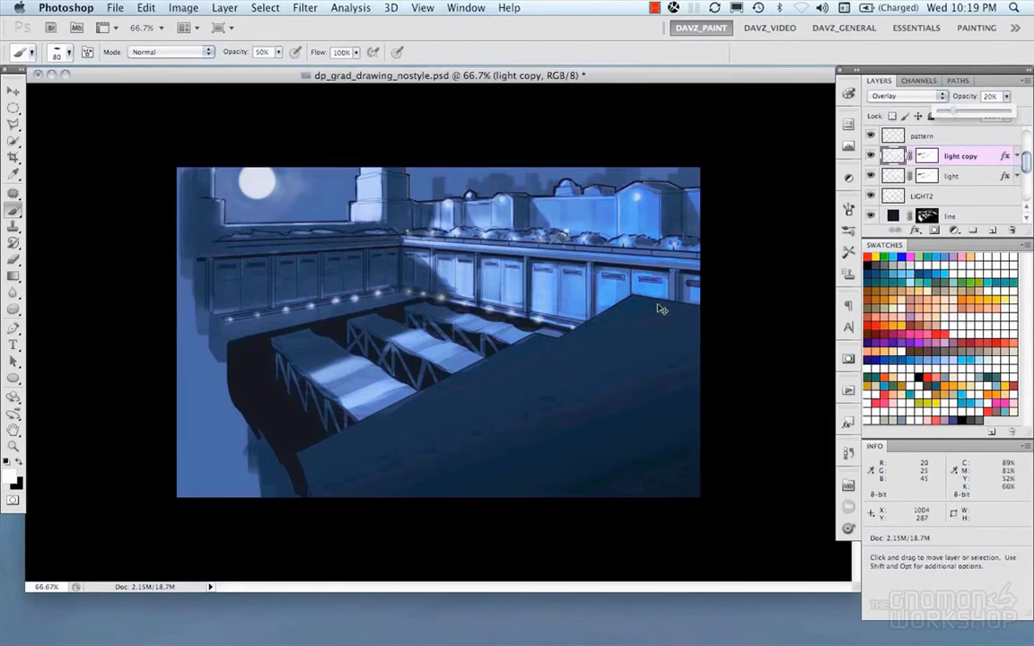
Step: Save the picture and reapply the last filter to the light copy layer
key(super+s)
click(305, 8)
click(315, 27)
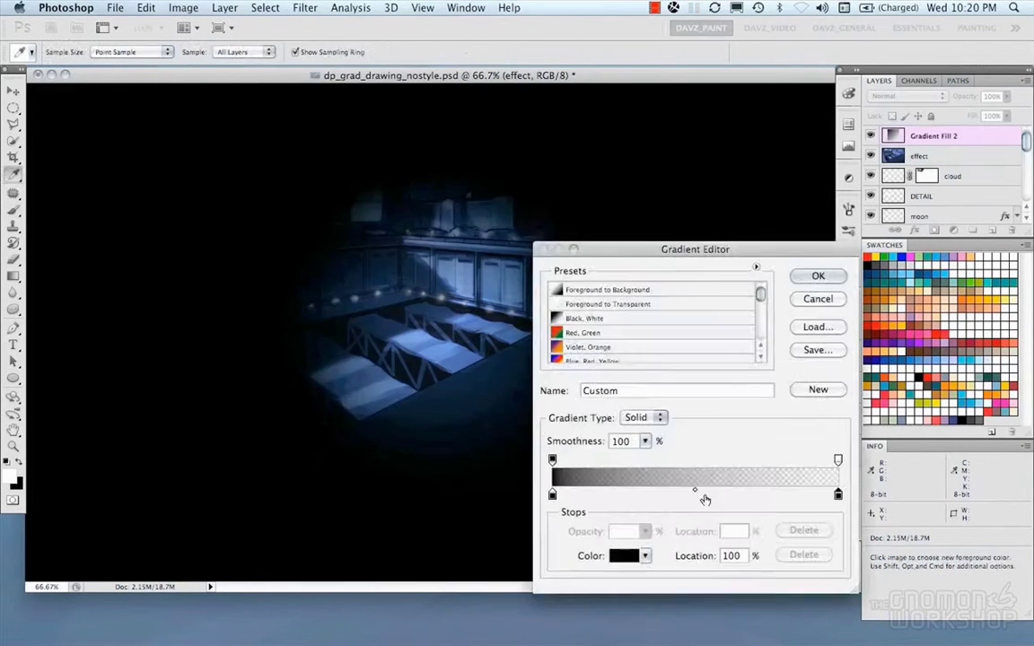
Step: Set the radial vignette gradient to 150% scale and 25.35° angle, with Dither on and Align with layer off, and reposition it over the scene
click(812, 274)
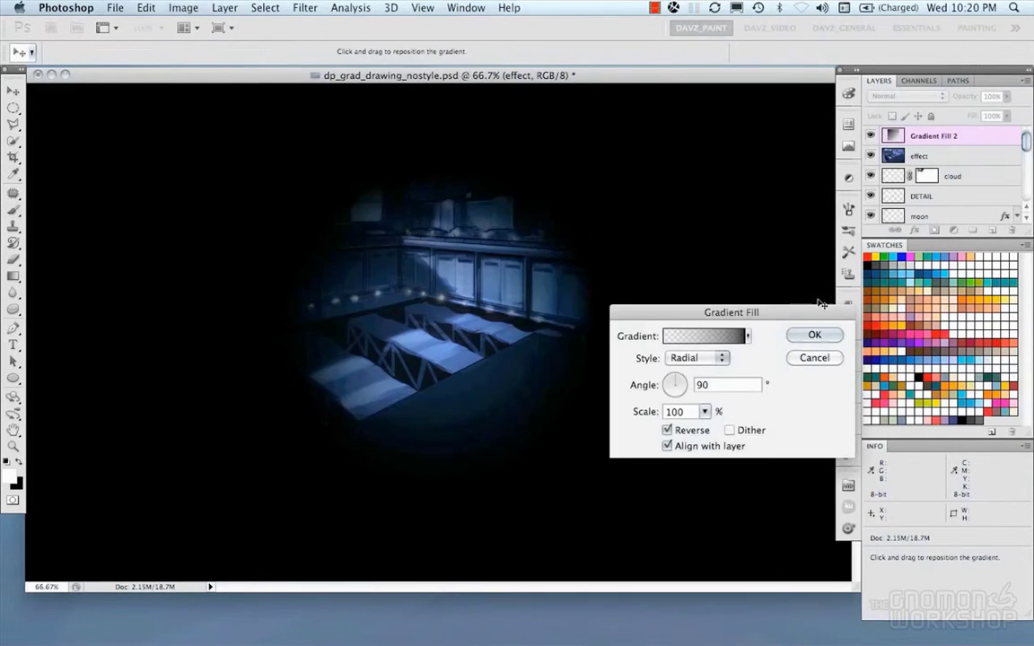
drag(480, 319, 431, 300)
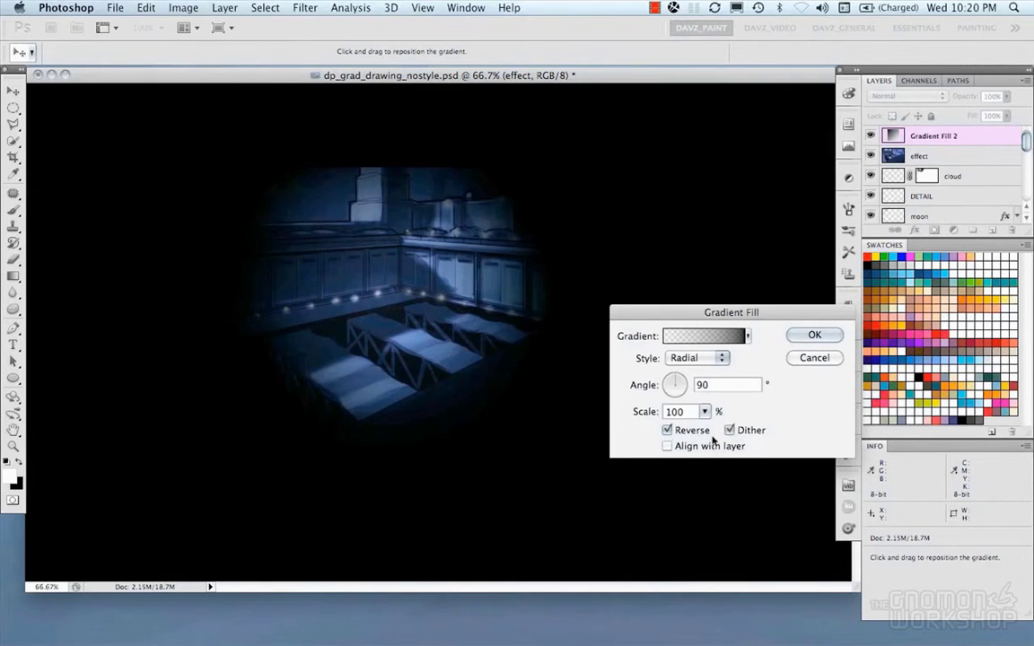
drag(704, 412, 735, 415)
click(687, 381)
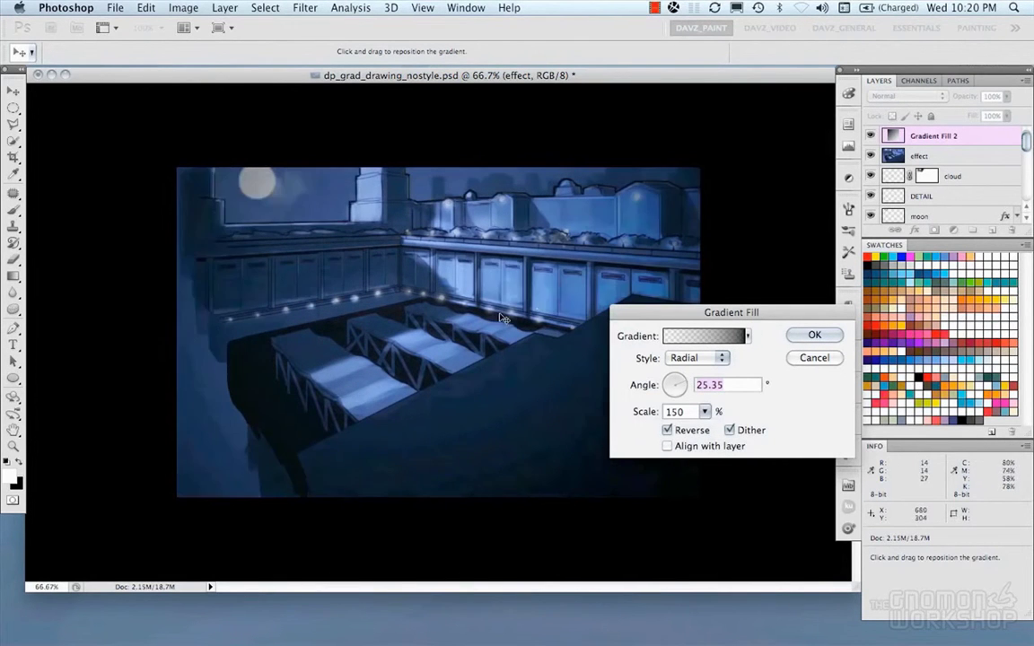
drag(501, 315, 513, 299)
click(704, 412)
click(692, 383)
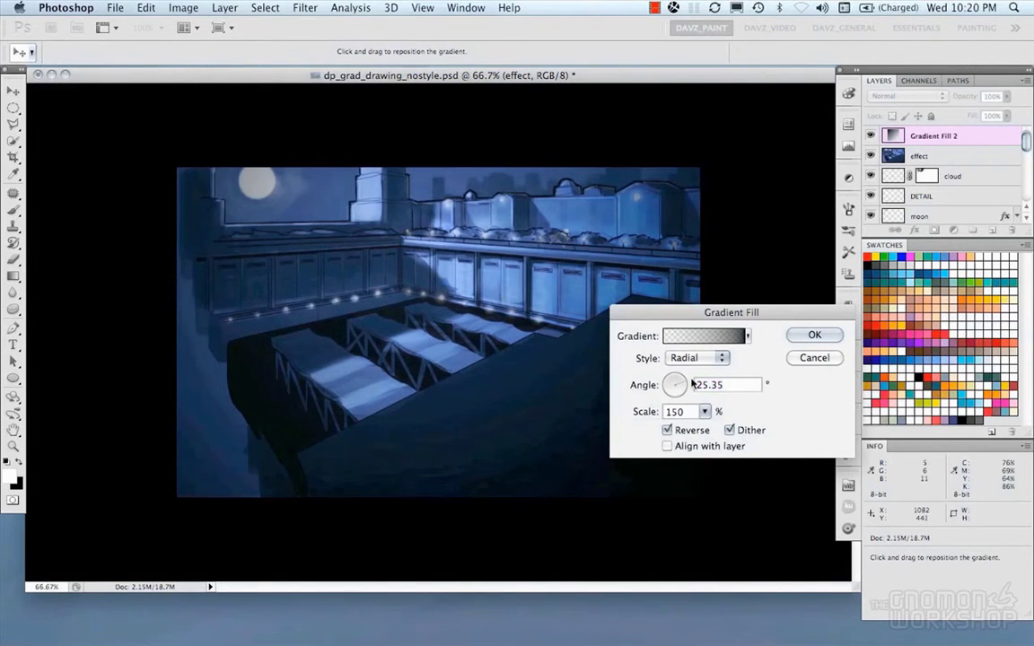
Step: Move both the colour and the opacity midpoints of the vignette gradient to 22%
click(682, 336)
mouse_move(835, 495)
mouse_down()
mouse_move(714, 500)
mouse_move(838, 496)
mouse_up()
drag(696, 490, 616, 492)
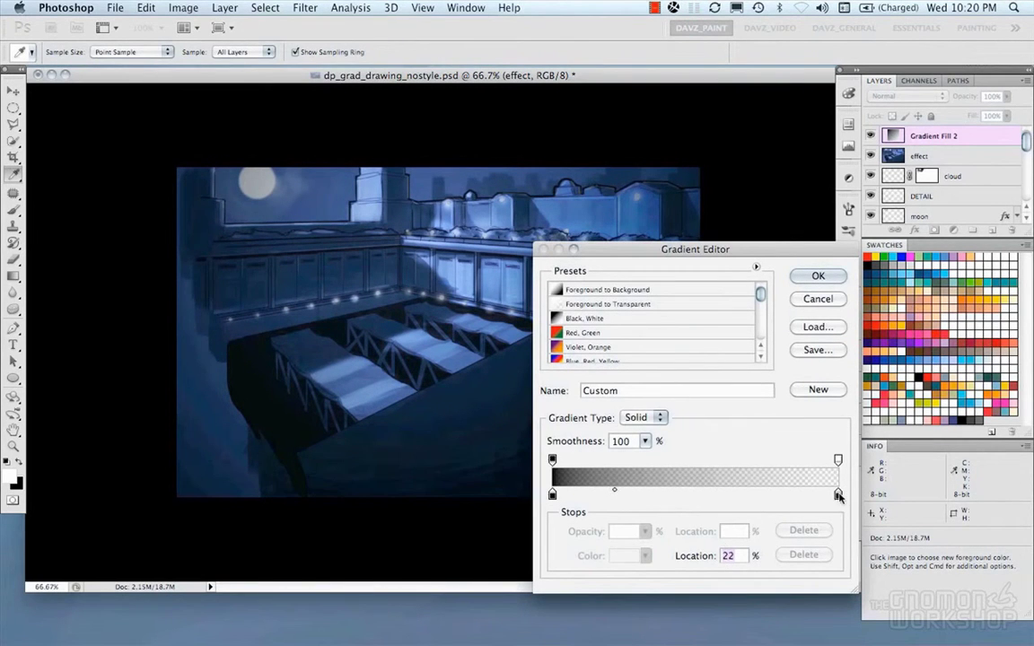
click(837, 460)
drag(694, 465, 622, 466)
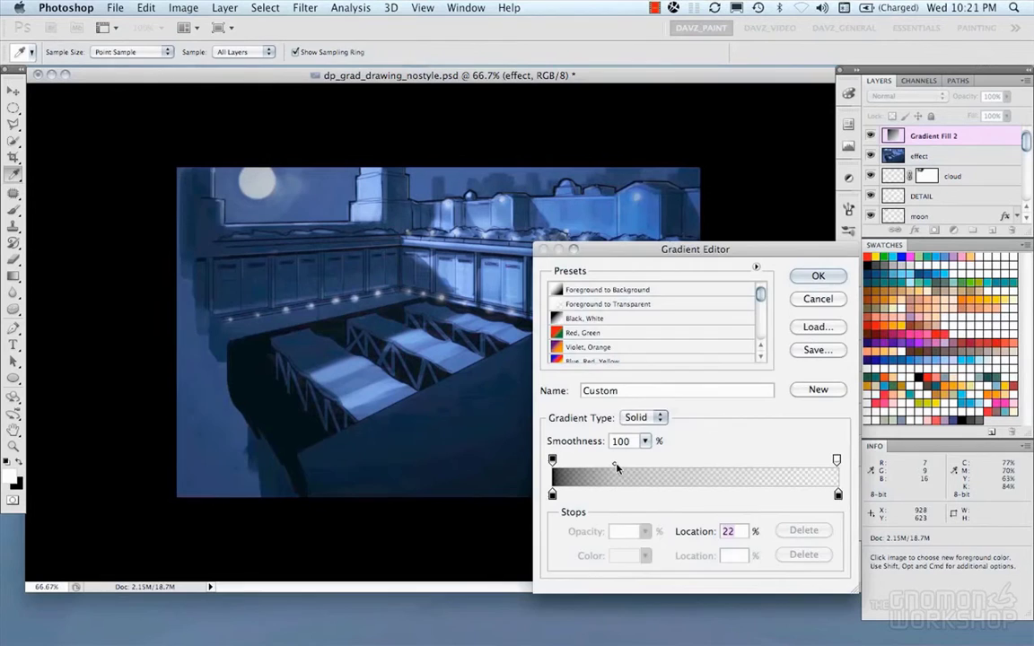
Step: Apply the edited vignette gradient and restack the layers so Gradient Fill 2 sits below moon, with DETAIL directly beneath it
key(Return)
key(Return)
drag(944, 158, 942, 199)
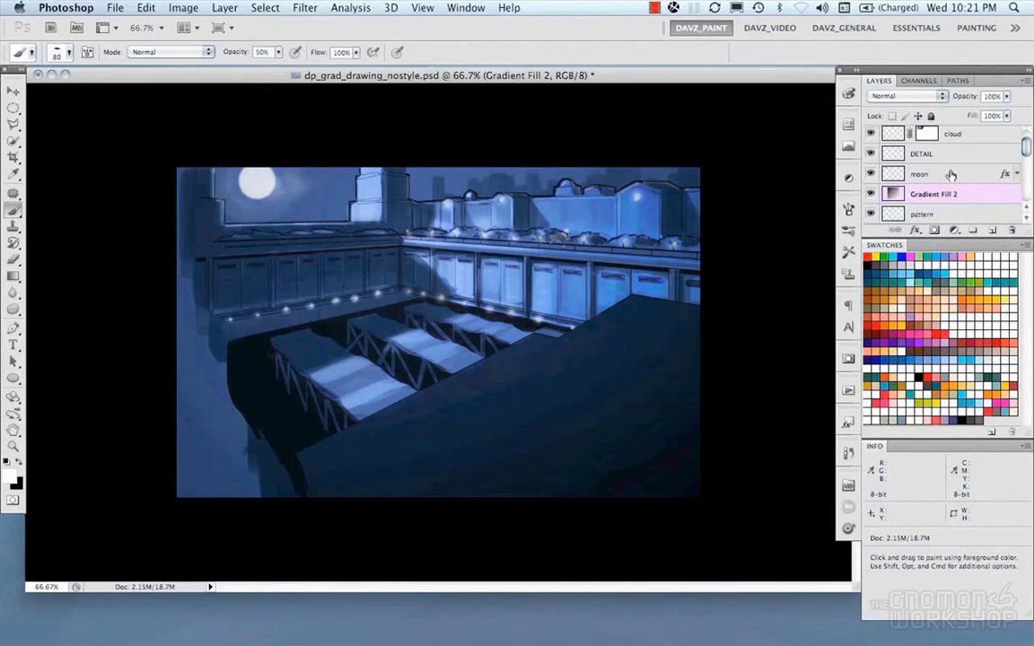
drag(952, 151, 945, 203)
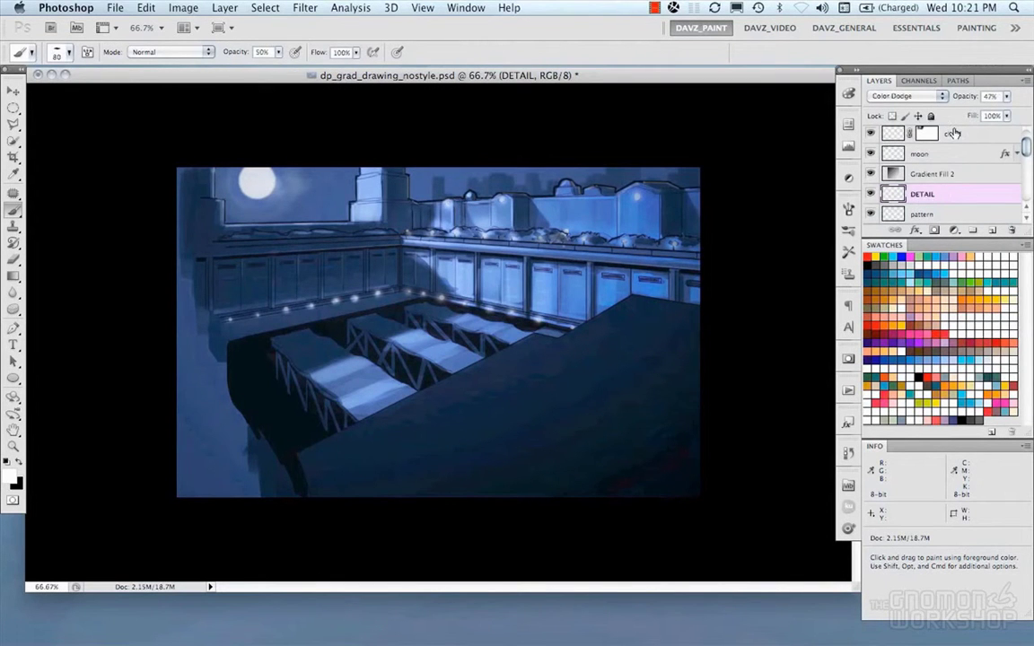
Step: Select the cloud layer and save the picture
click(952, 133)
click(114, 7)
click(138, 121)
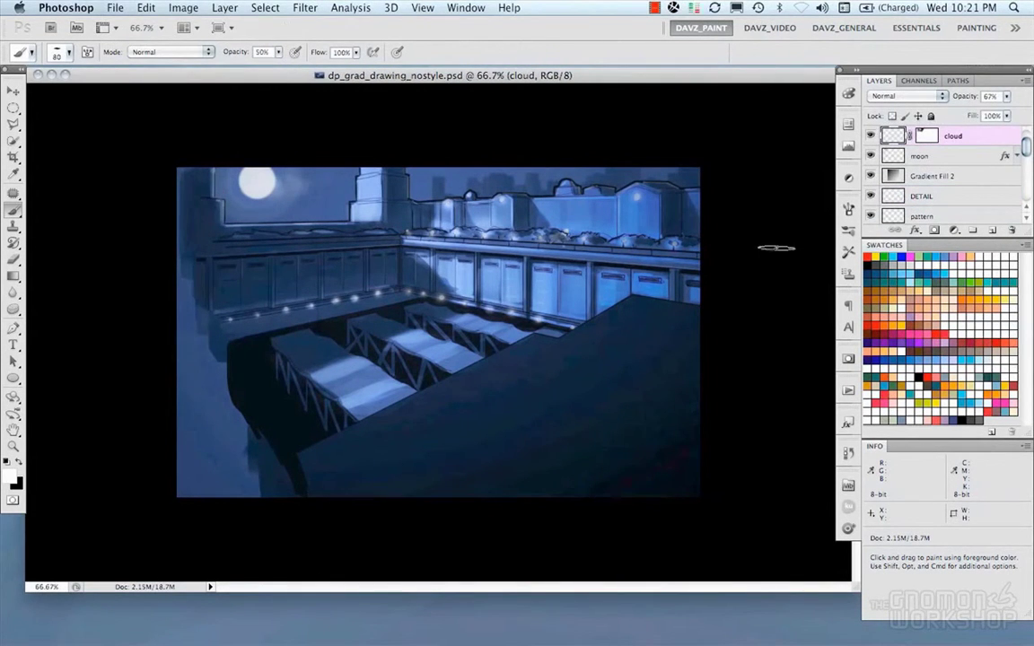
Step: Examine the whole painting in full-screen view with the interface hidden
key(m)
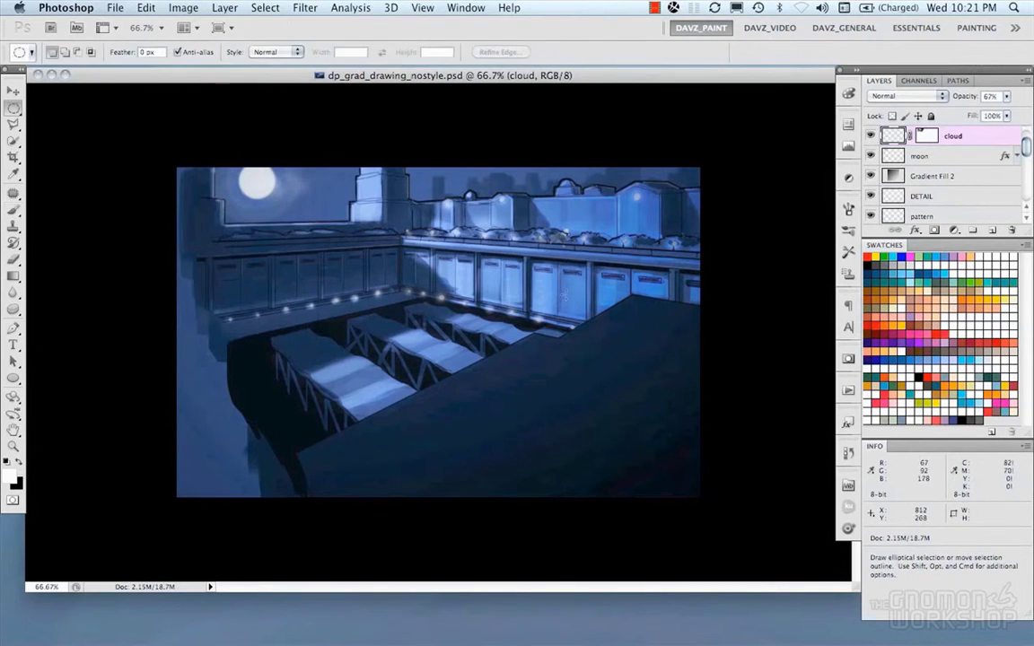
key(Tab)
key(f)
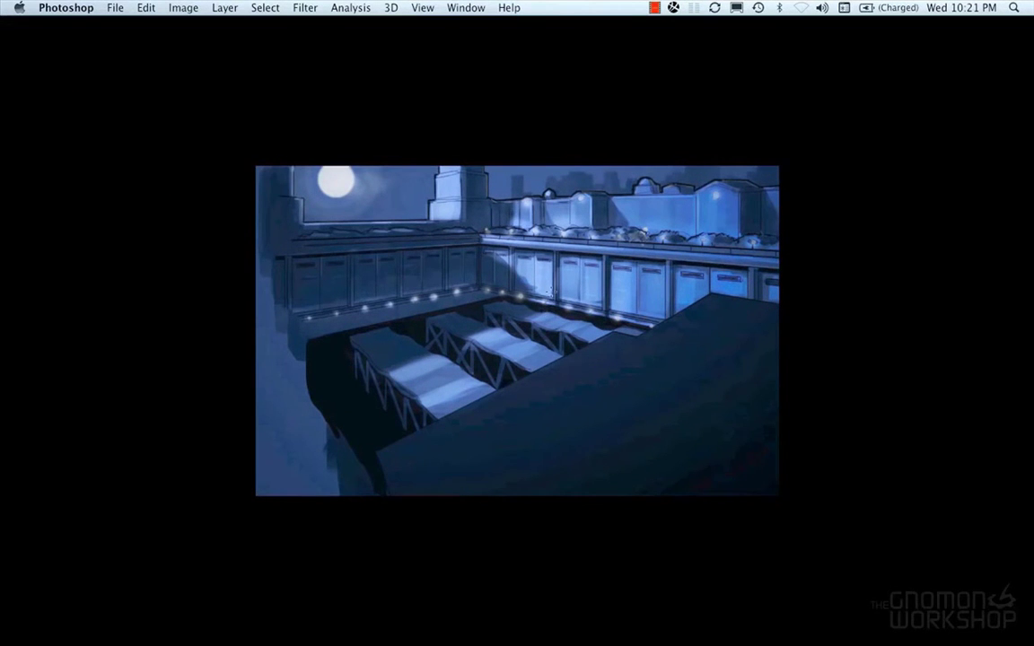
key(super+equal)
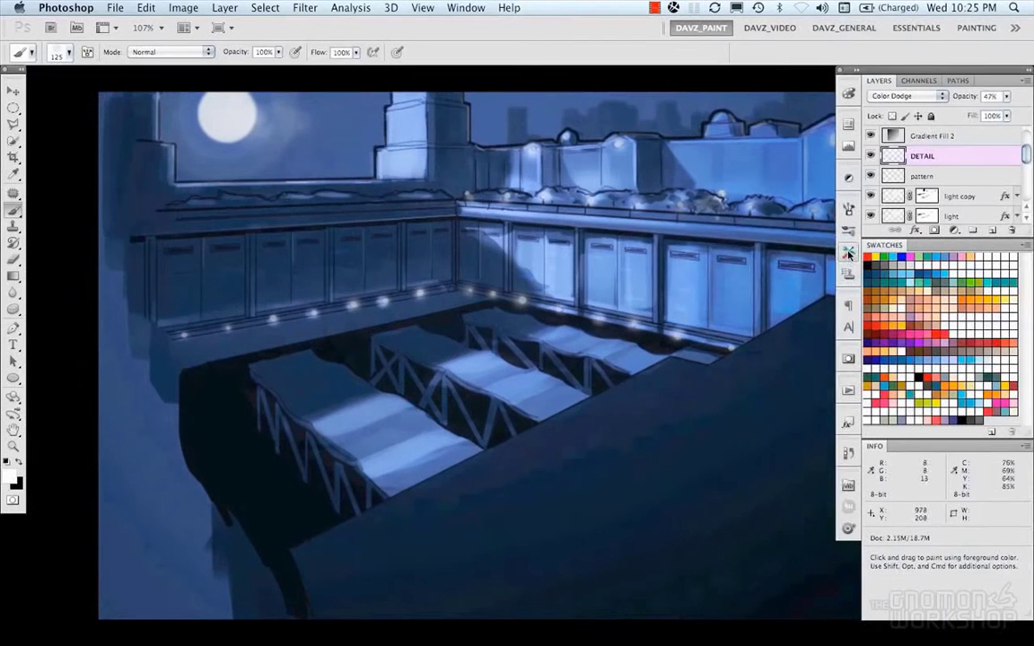
Step: Load the Noise – Round brush preset for the DETAIL layer and reduce the brush size to 39
click(848, 207)
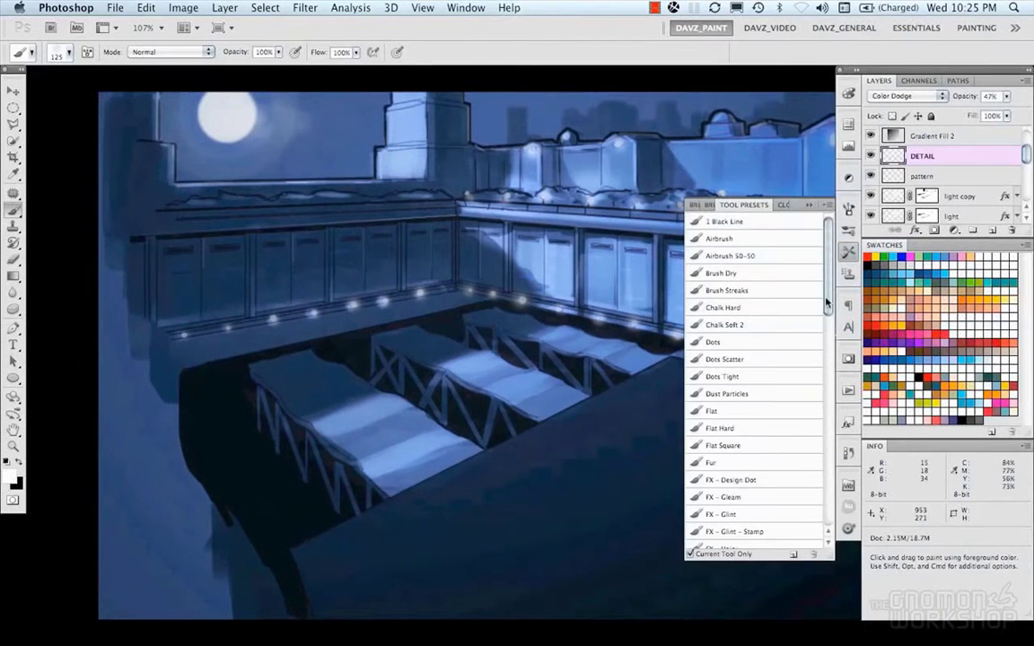
scroll(743, 267, down, 3)
drag(826, 334, 822, 418)
click(745, 406)
click(849, 254)
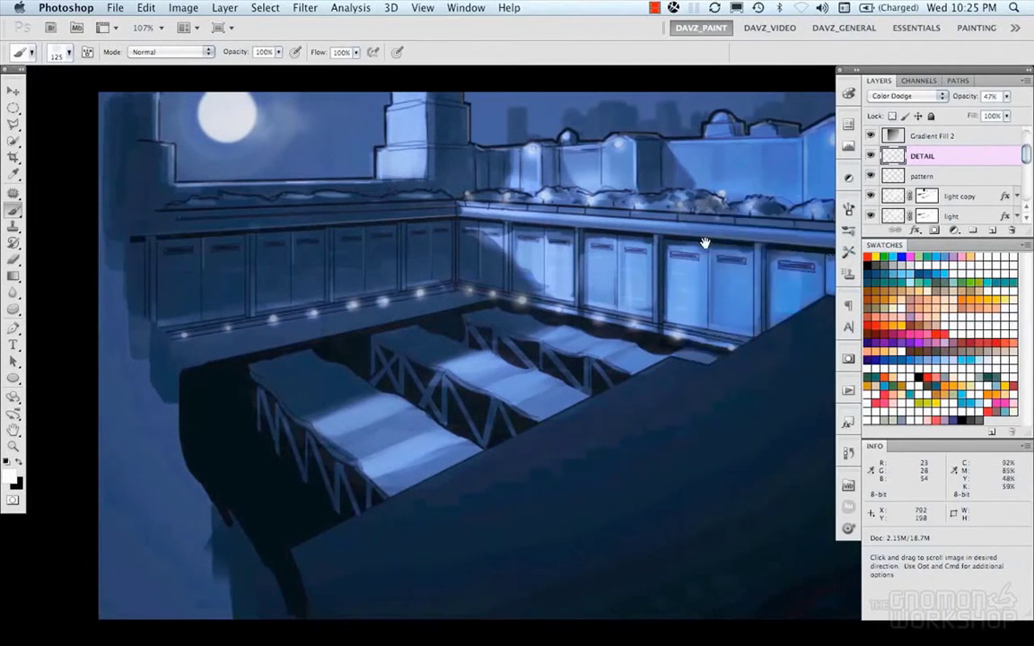
drag(706, 241, 572, 271)
key(bracketleft)
key(bracketleft)
key(bracketleft)
key(bracketleft)
key(bracketleft)
key(bracketleft)
key(bracketleft)
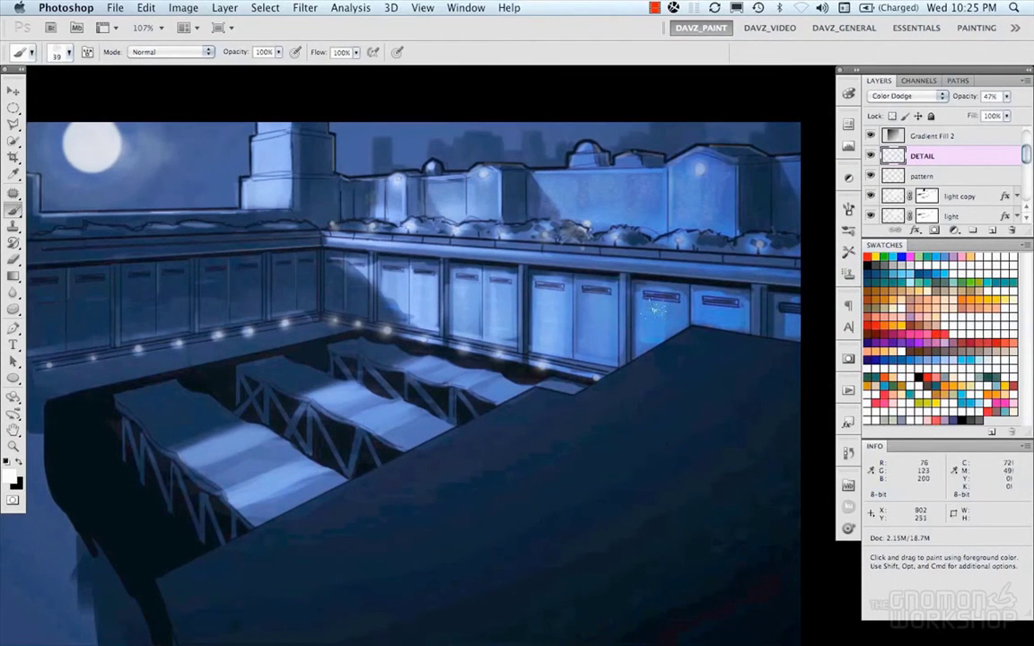
Step: Set the DETAIL layer's blend mode to Overlay and its opacity to 50%
drag(422, 307, 454, 291)
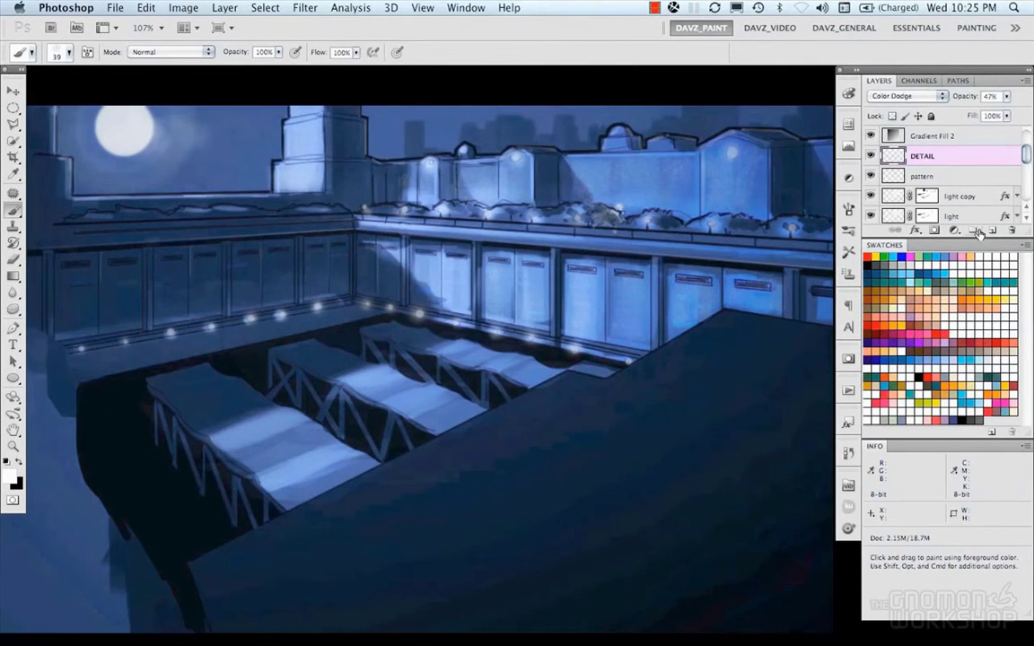
click(906, 95)
click(922, 133)
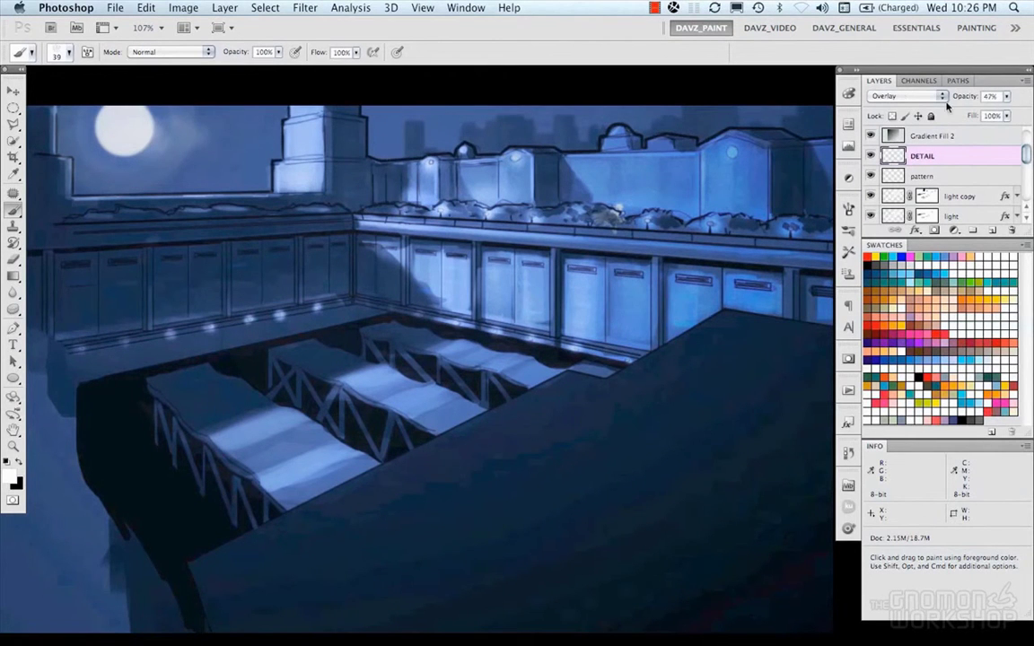
drag(1006, 96, 985, 114)
drag(491, 343, 540, 332)
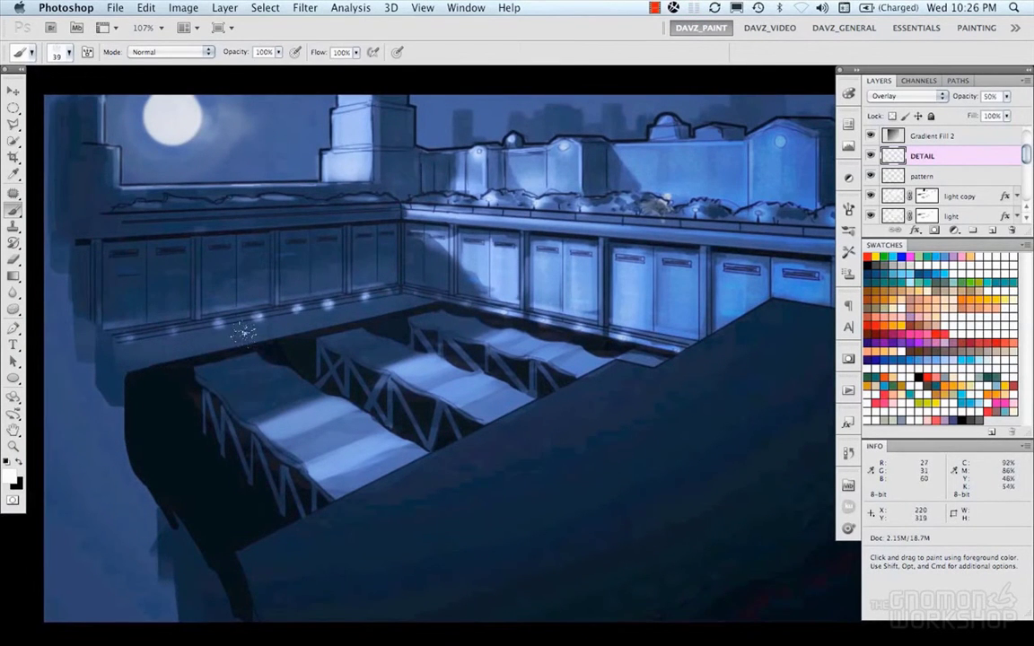
Step: Switch to the 1 Black Line brush preset for fine detail work on the door walls
click(848, 274)
click(848, 254)
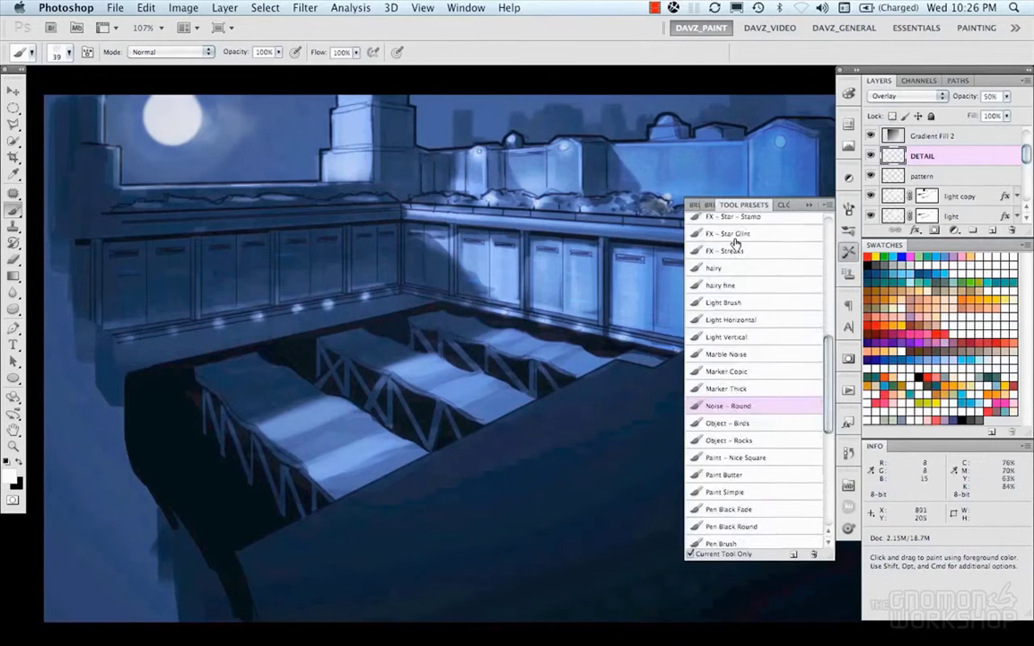
click(829, 236)
click(770, 223)
click(847, 254)
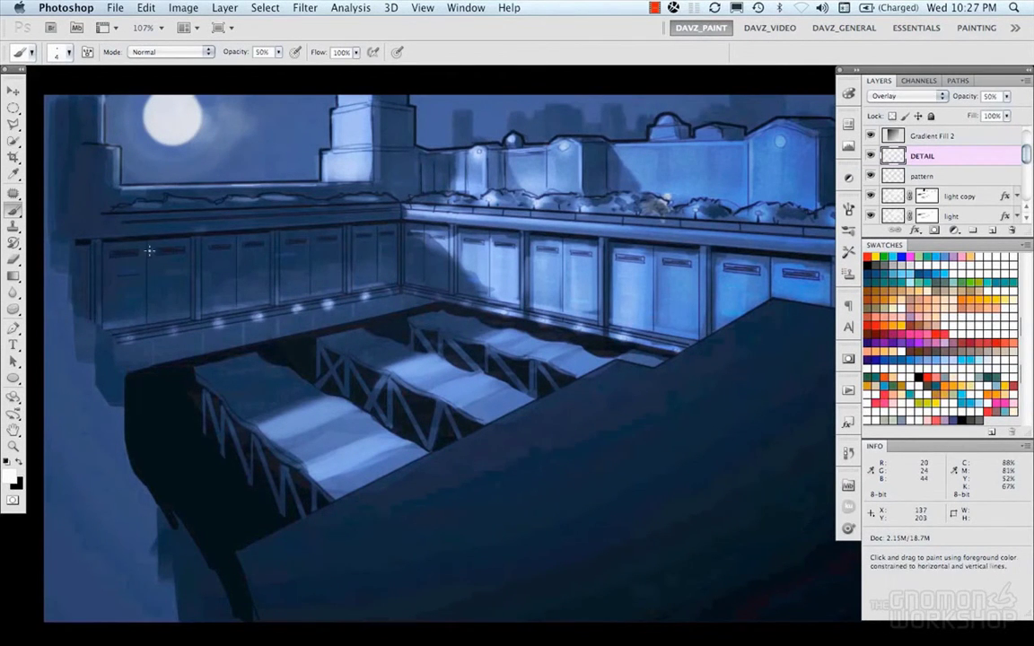
super+click(325, 298)
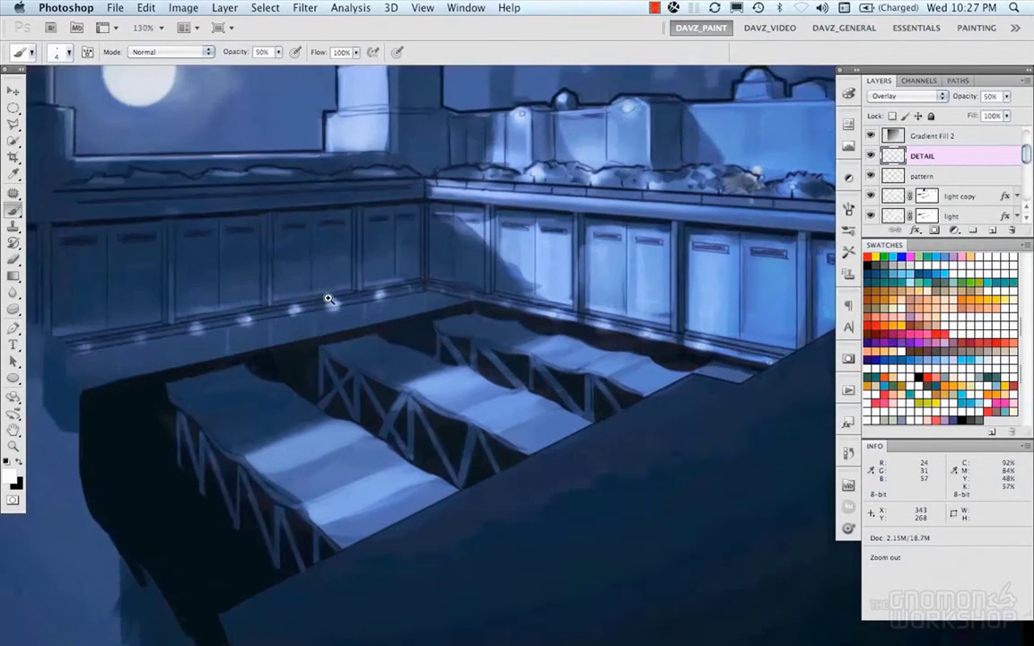
mouse_move(307, 339)
mouse_down()
mouse_move(455, 362)
mouse_move(490, 382)
mouse_up()
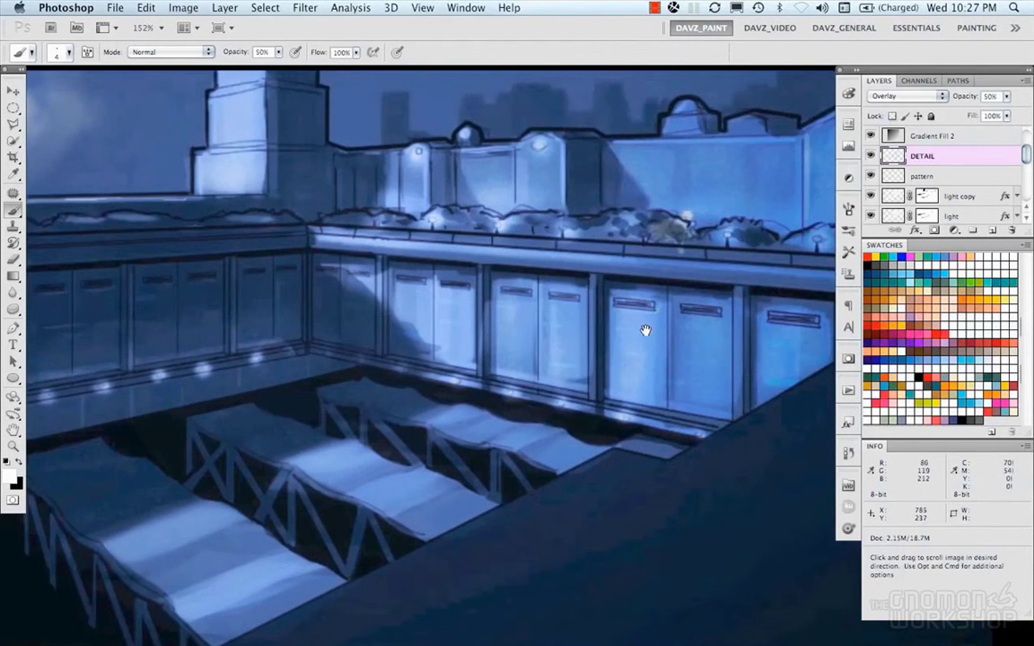
drag(646, 330, 552, 339)
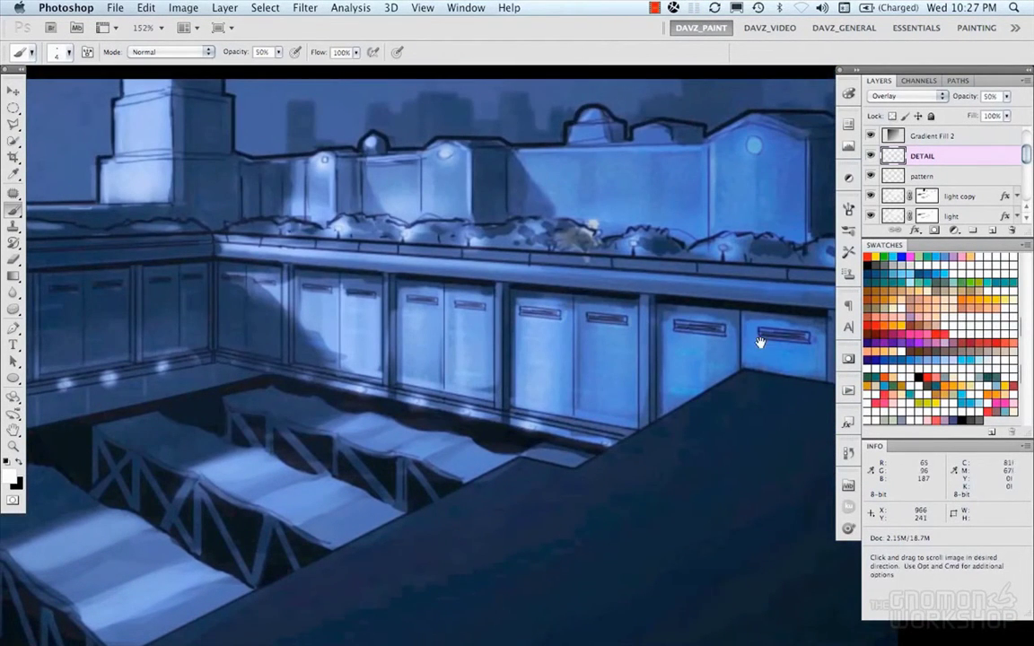
scroll(725, 334, right, 2)
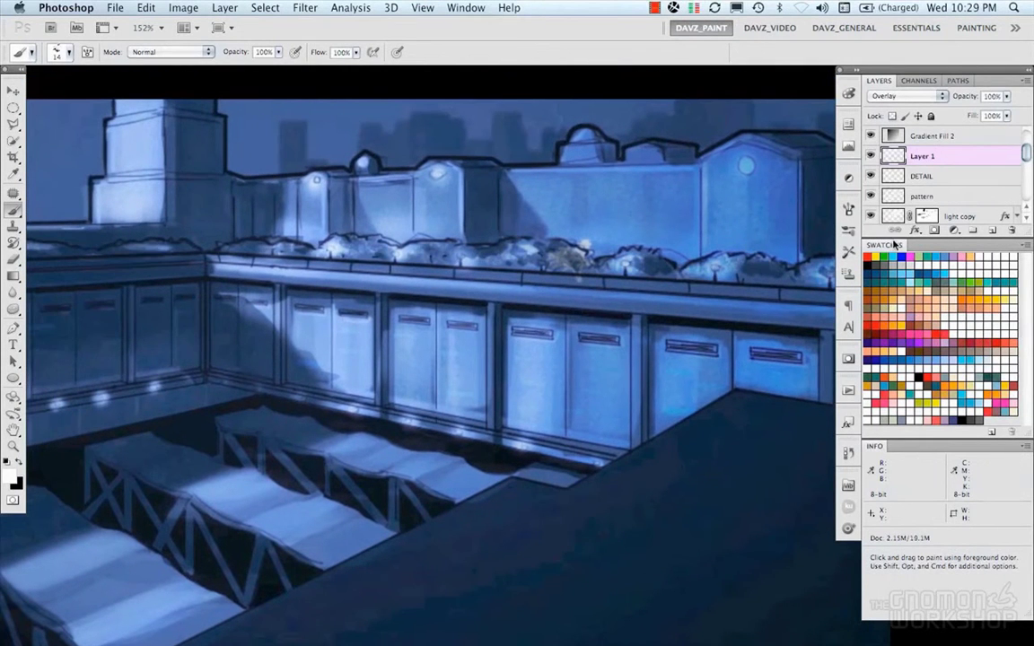
Step: Keep Layer 1 in Overlay mode and lower its opacity
click(906, 95)
key(Escape)
drag(1006, 96, 993, 113)
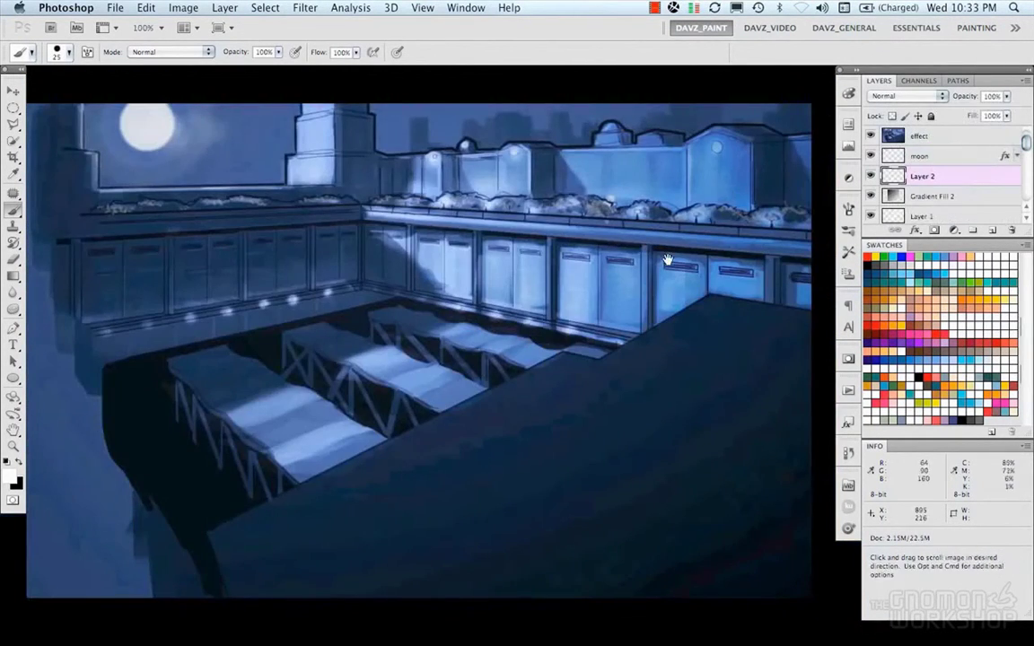
Step: Paint a white arched doorway with a row of three small windows above it on the large gabled building, on Layer 2
alt+click(614, 271)
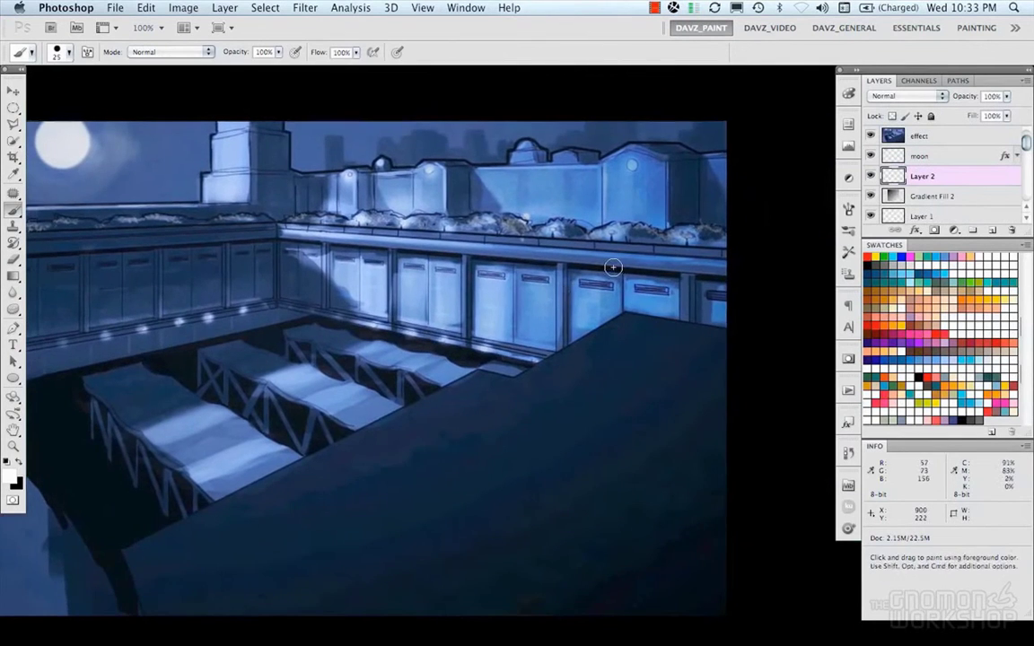
super+click(608, 288)
mouse_move(598, 262)
mouse_down()
mouse_move(583, 326)
mouse_move(616, 253)
mouse_move(642, 286)
mouse_move(611, 294)
mouse_move(617, 263)
mouse_up()
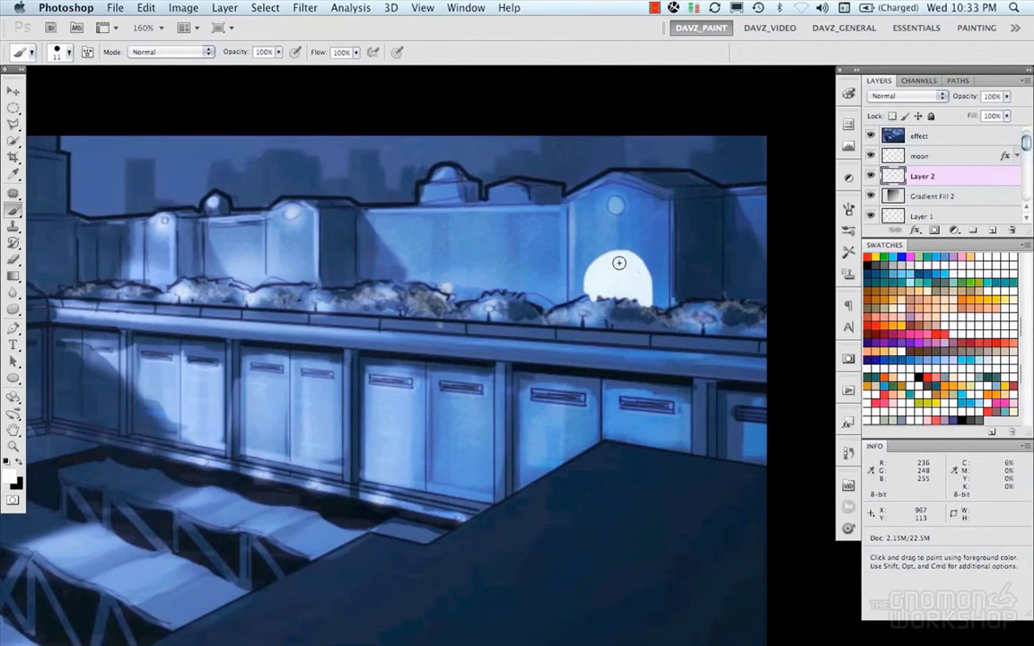
key(ctrl+z)
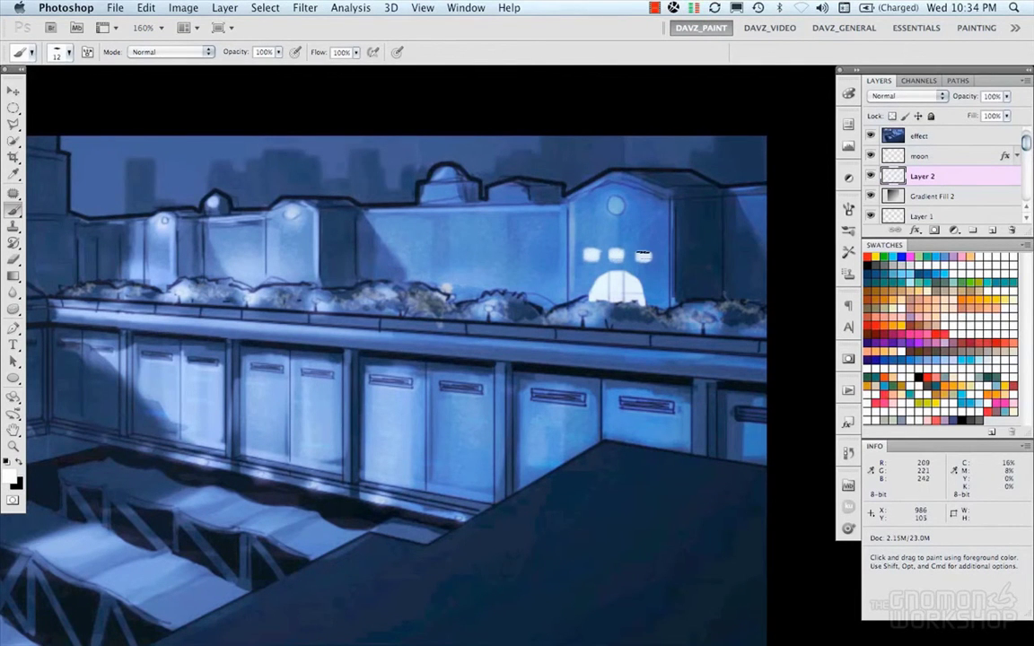
Step: Outline the row of three windows with the Polygonal Lasso and place a copy of it just above the original
key(l)
key(shift+l)
click(579, 240)
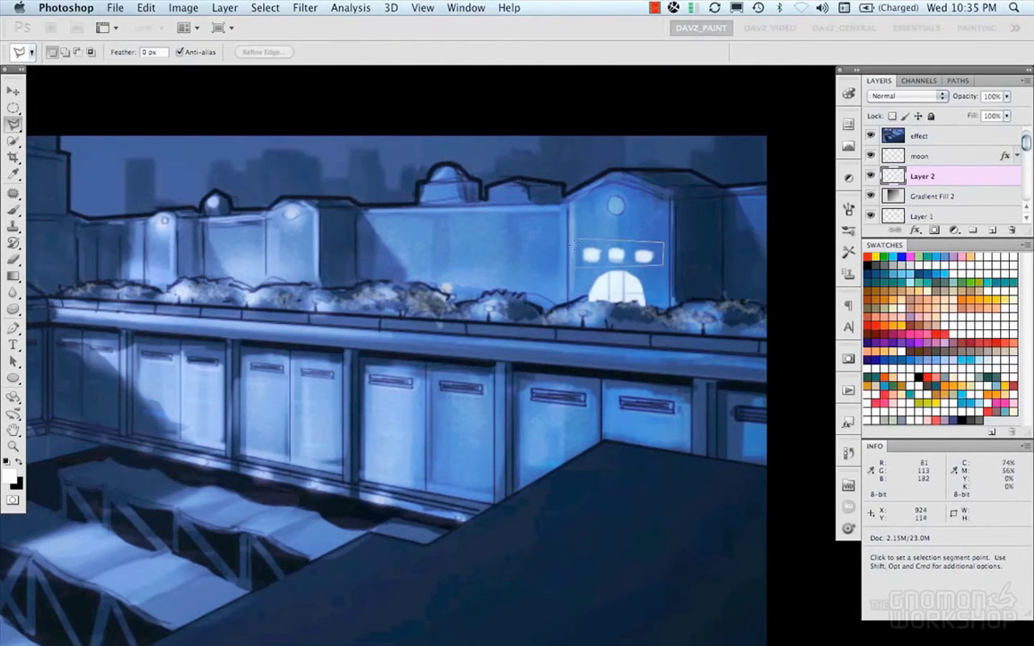
click(578, 240)
drag(630, 257, 630, 238)
Step: Transform the copied window row to 104.59% width, 99.84% height, -1.76° rotation and -6.37° horizontal skew, and nudge it up and slightly left
right_click(632, 239)
click(674, 399)
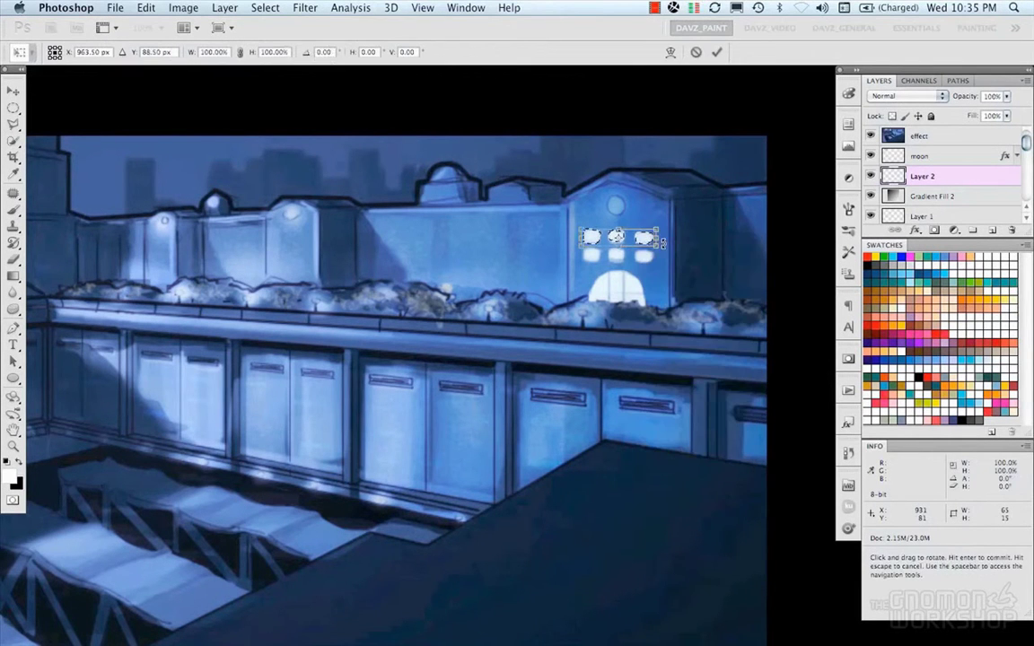
right_click(662, 241)
click(684, 311)
drag(660, 229, 660, 229)
key(Up)
key(Up)
key(Up)
key(Left)
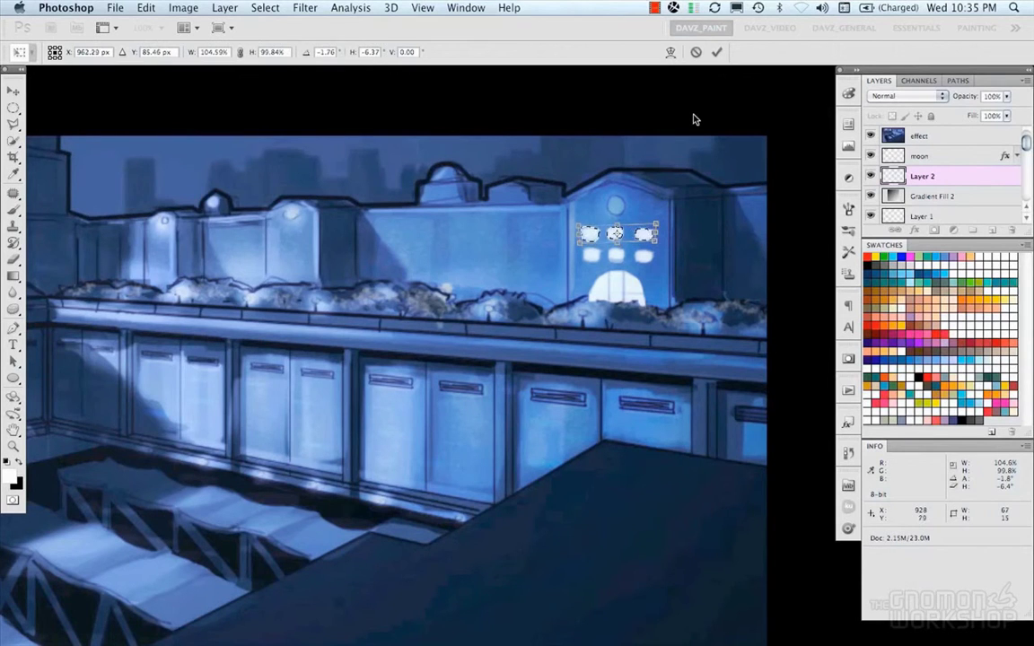
key(Return)
Step: Choose a small eraser tip and trim the top edges of the upper window row
key(e)
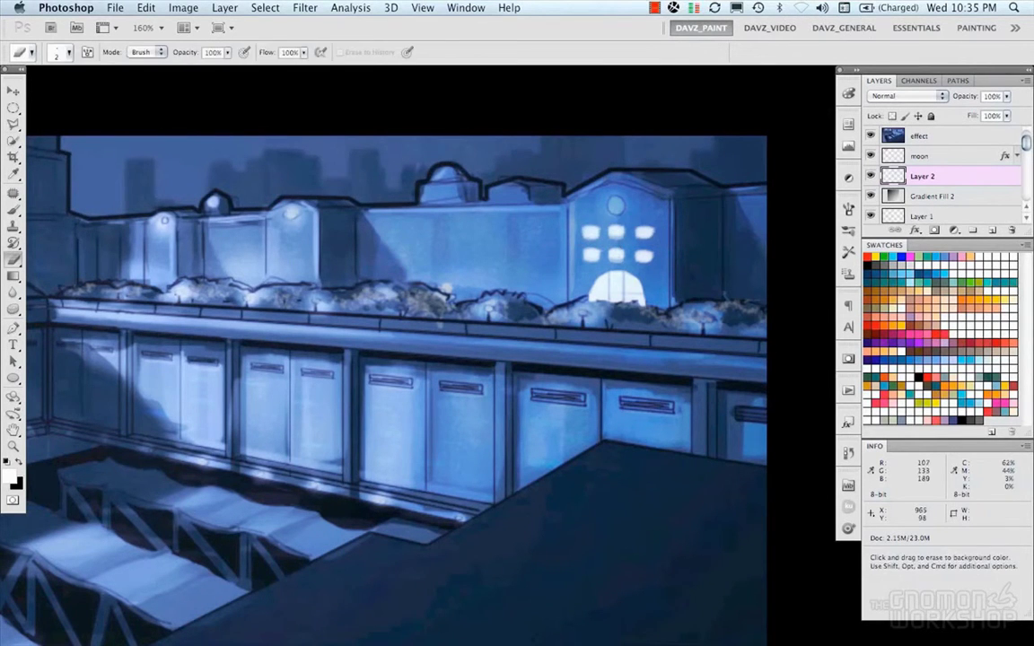
right_click(606, 264)
click(628, 373)
drag(581, 225, 655, 225)
Step: Copy the windows and doorway with a rectangular selection onto the smaller lit buildings and scale them to fit
key(m)
mouse_move(600, 276)
mouse_down()
mouse_move(406, 235)
mouse_move(271, 257)
mouse_move(261, 243)
mouse_up()
key(super+t)
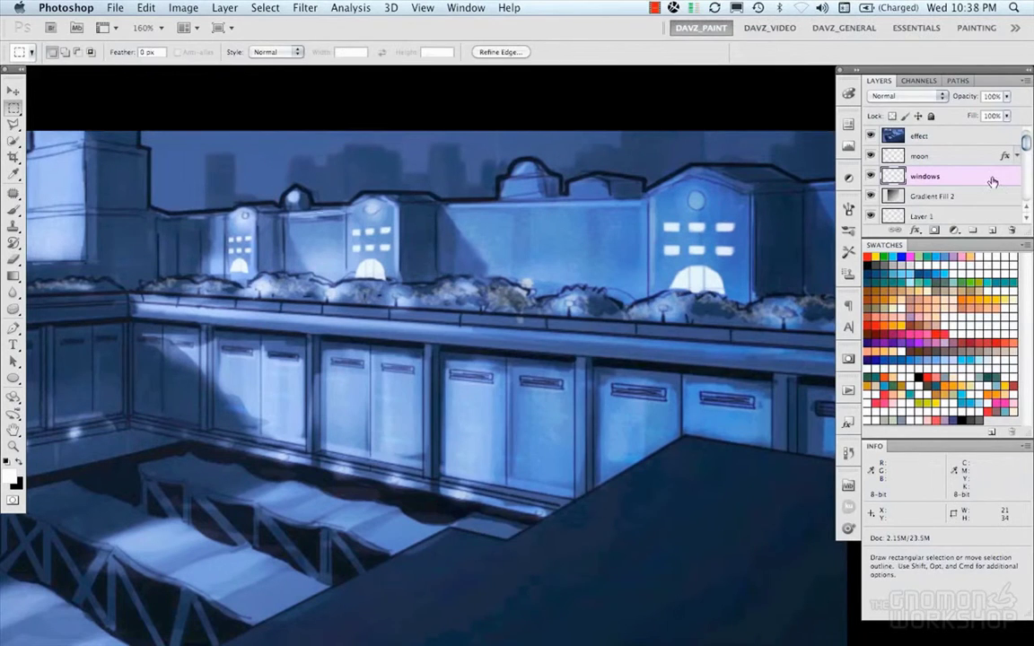
Step: Add a Pattern Overlay to the windows layer using the grey mottled pattern at 42% scale
click(443, 531)
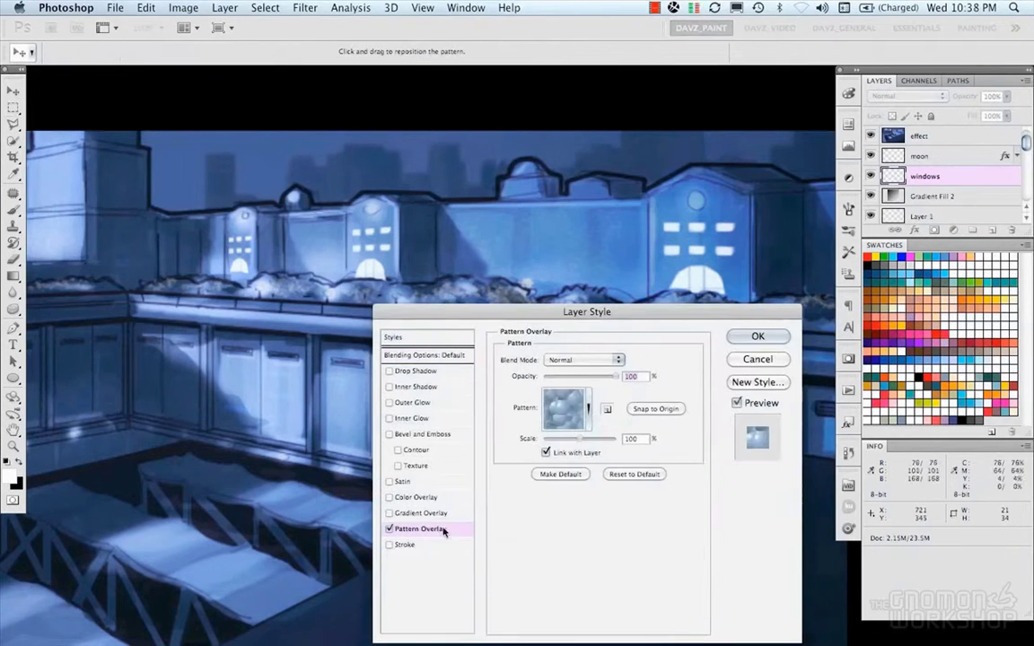
click(584, 360)
click(567, 404)
click(588, 408)
click(565, 492)
click(599, 420)
mouse_move(580, 440)
mouse_down()
mouse_move(591, 443)
mouse_move(559, 440)
mouse_up()
Step: Set the pattern overlay's blend mode to Darken and its opacity to 95%, and apply the layer style
click(583, 359)
click(617, 387)
click(595, 360)
click(595, 414)
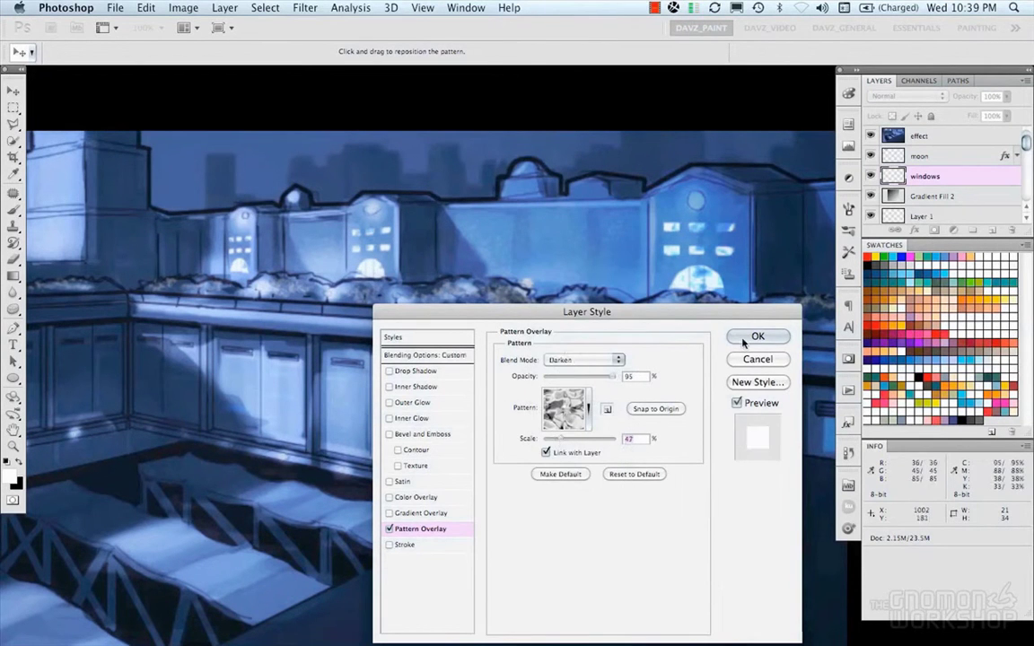
click(756, 337)
Step: Set the windows layer to Color Dodge at 44% opacity
click(1006, 96)
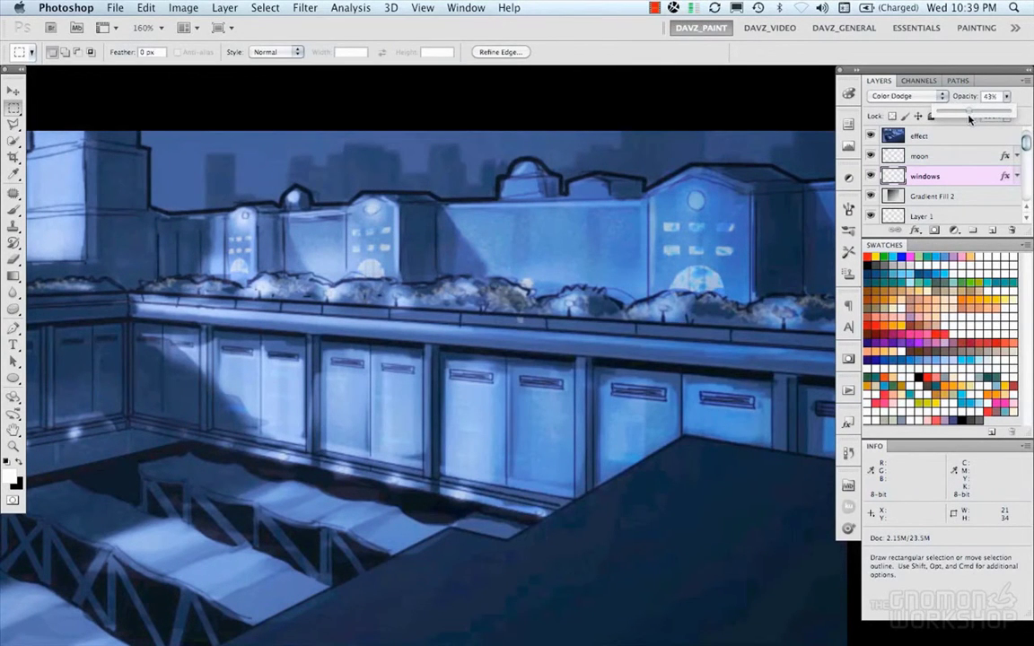
key(super+minus)
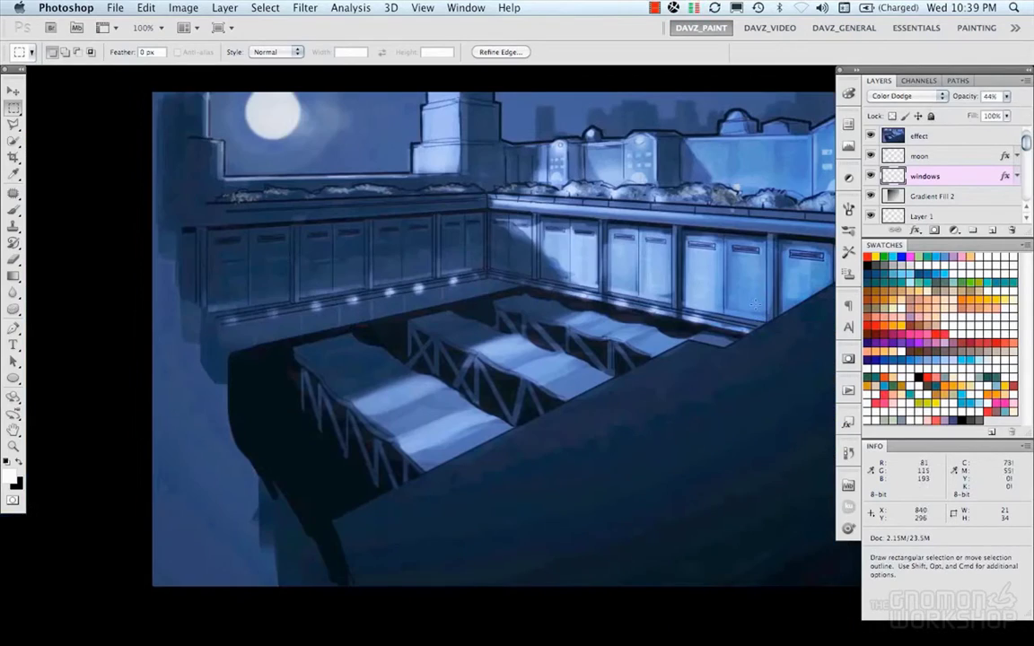
key(Tab)
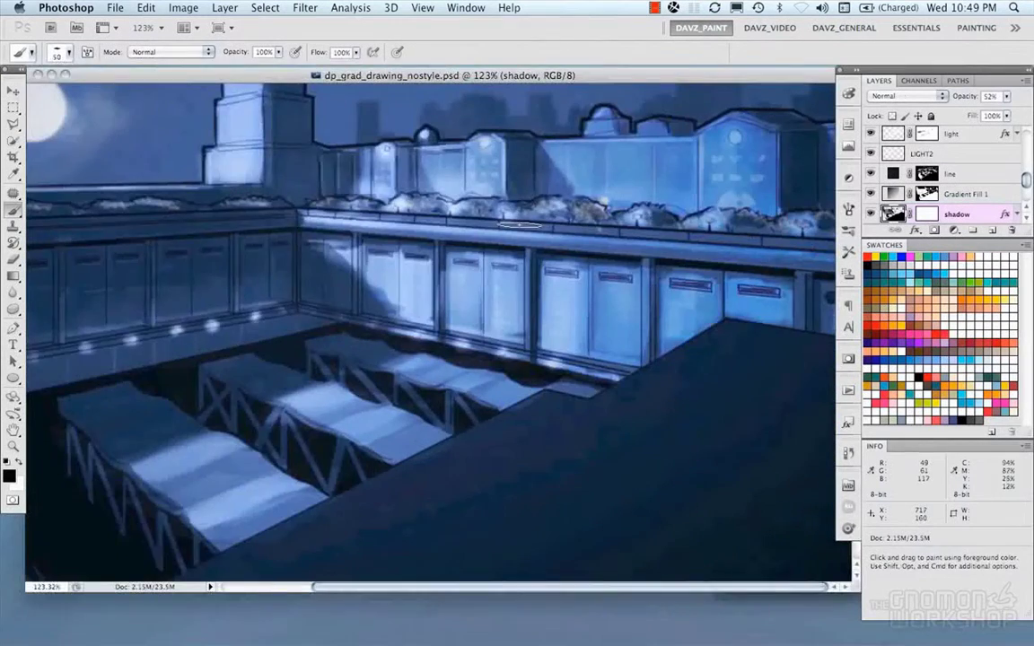
Step: Undo the last shadow stroke and paint black shadows beneath the hedges along the ledge on the shadow layer, using a smaller brush
key(super+z)
key([)
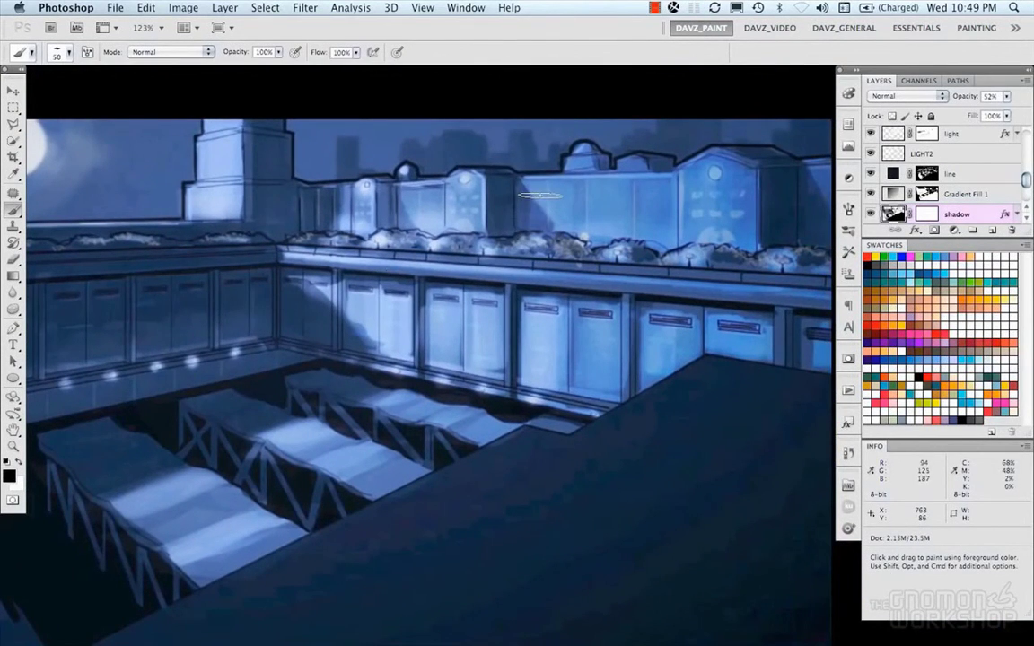
drag(528, 184, 530, 223)
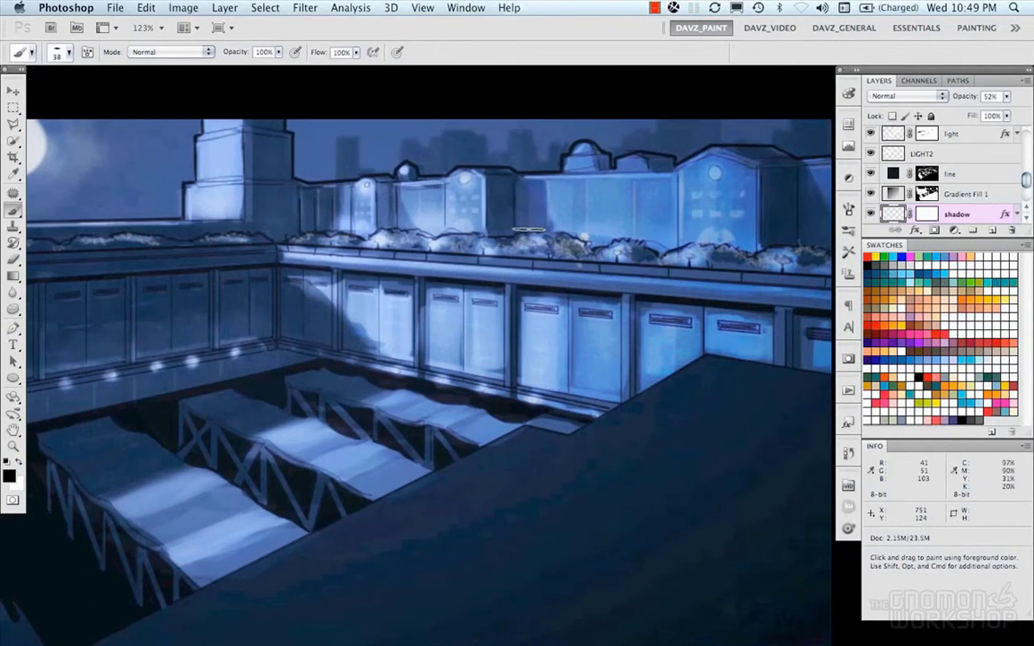
drag(588, 243, 399, 233)
drag(613, 190, 561, 216)
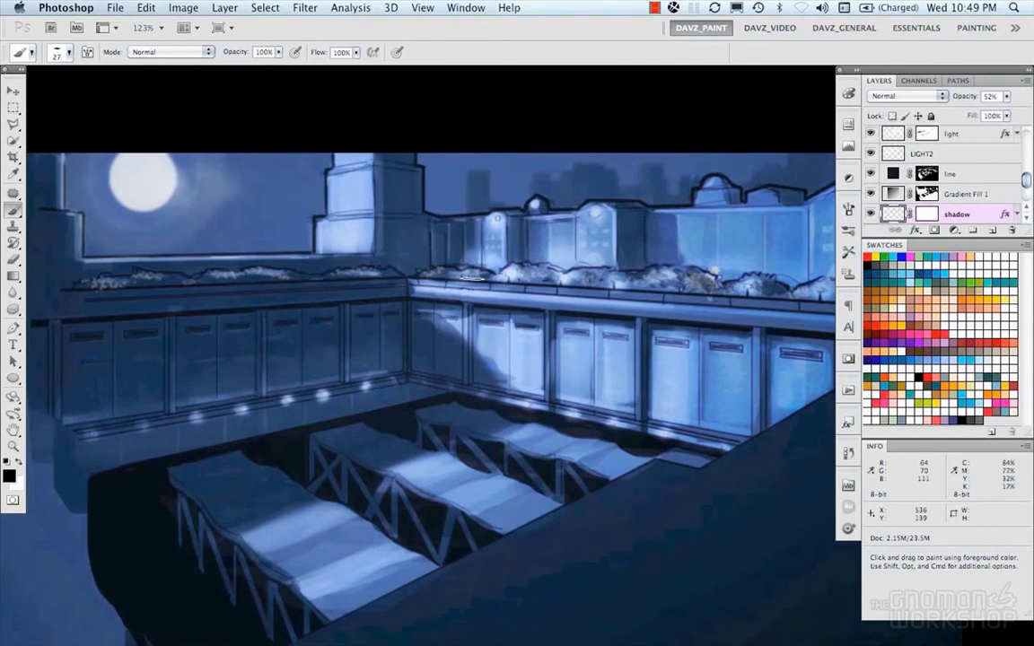
Step: Paint straight vertical shadows beside the pillars between the lit wall panels on the shadow layer with a 17 px brush
drag(431, 356, 443, 312)
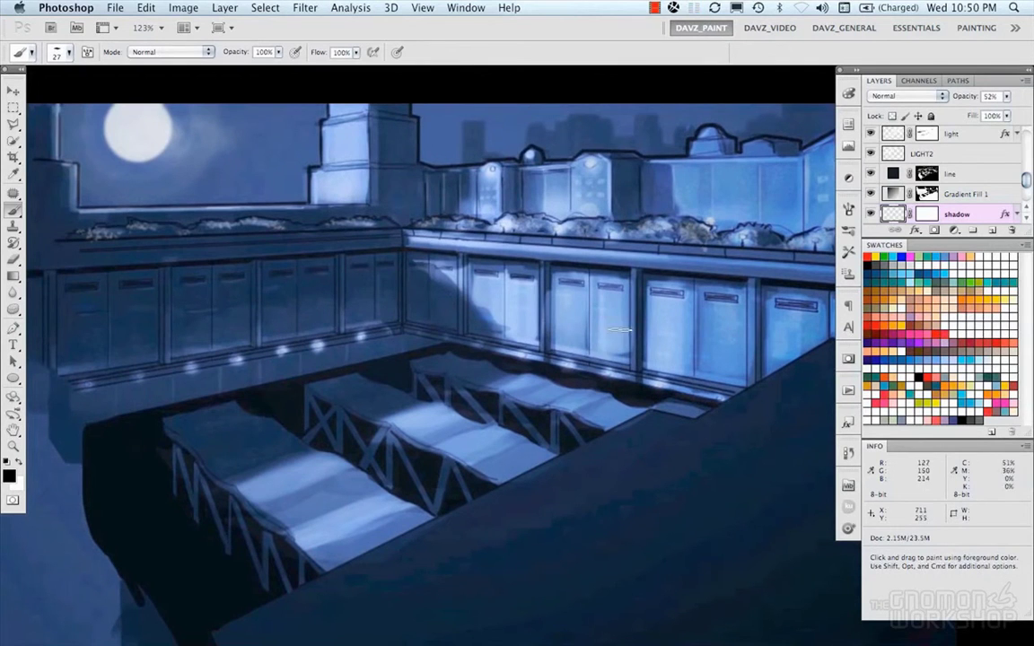
key(bracketleft)
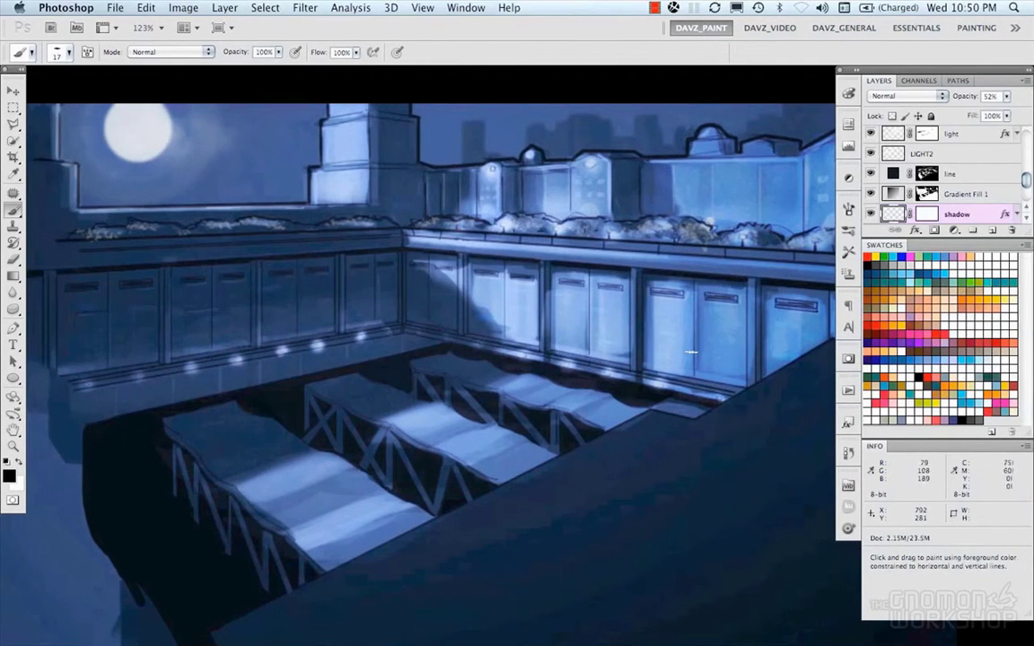
key(super+z)
drag(764, 288, 765, 376)
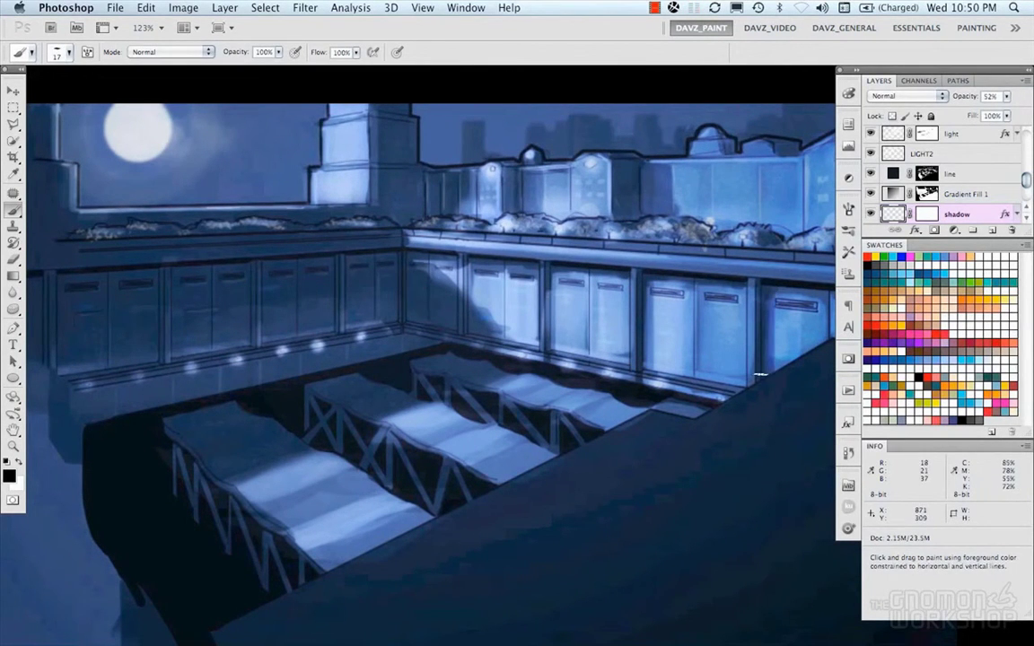
drag(553, 273, 553, 357)
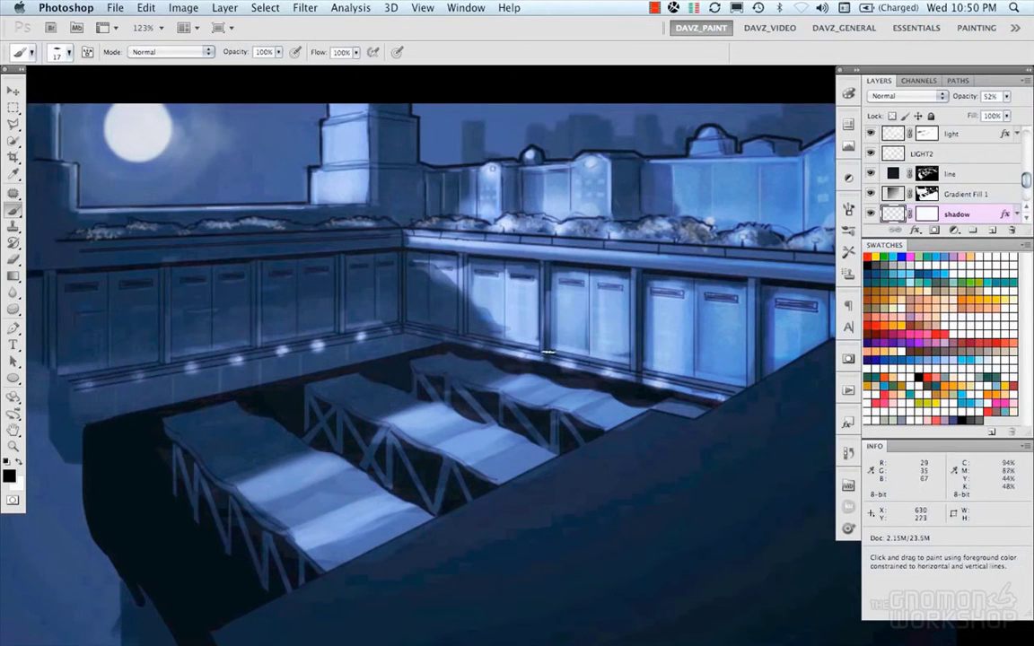
drag(429, 351, 405, 341)
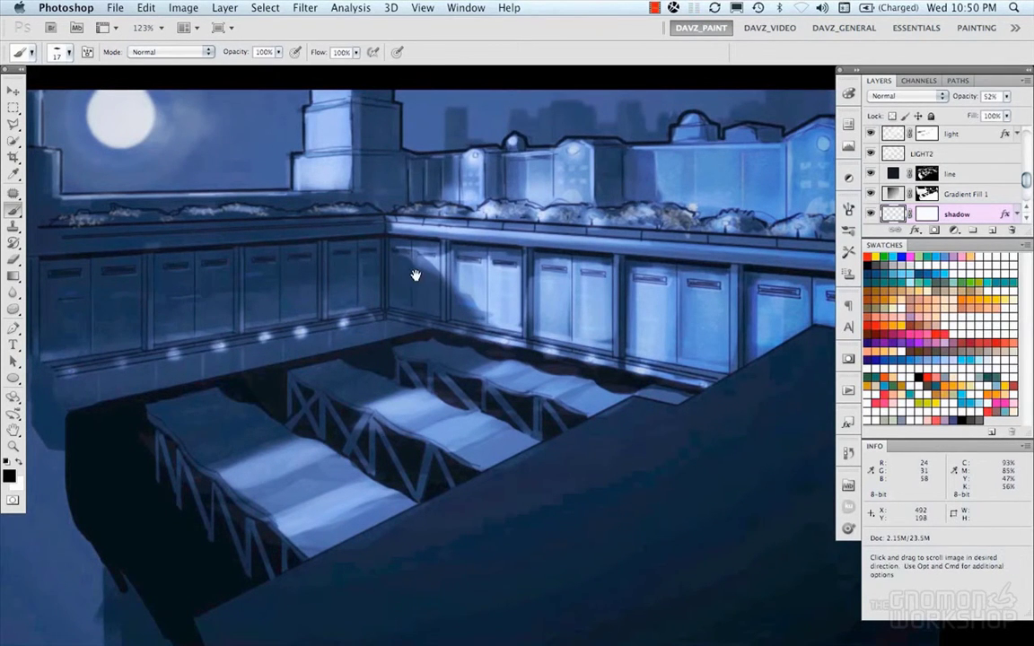
drag(415, 274, 451, 299)
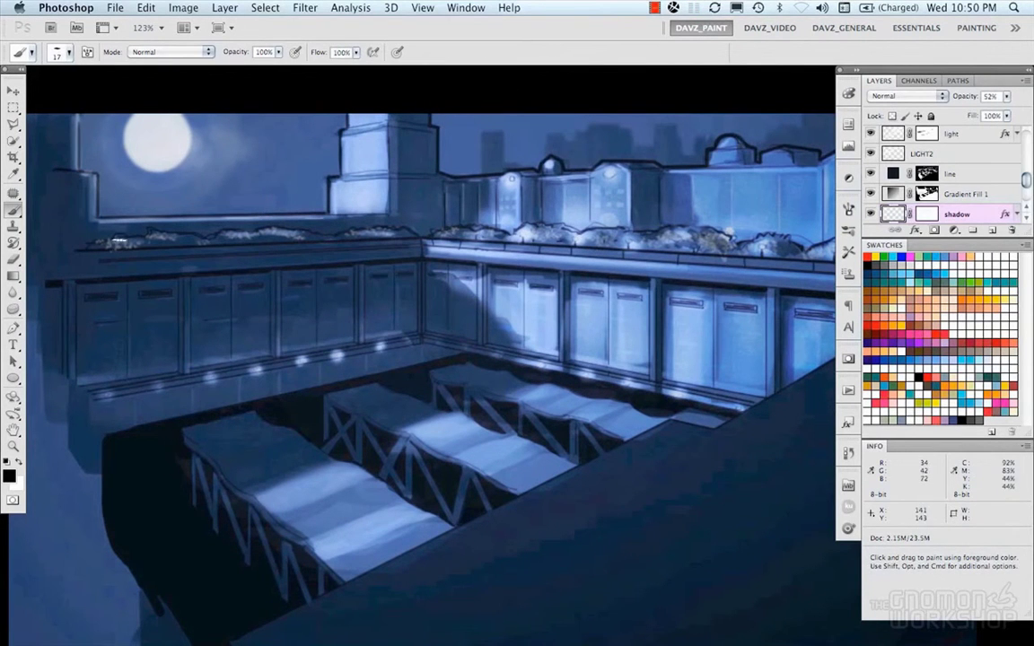
Step: Add a reflected Violet, Orange gradient fill layer at a 109.98° angle above the cloud layer and set its blend mode to Overlay
drag(1025, 180, 1028, 167)
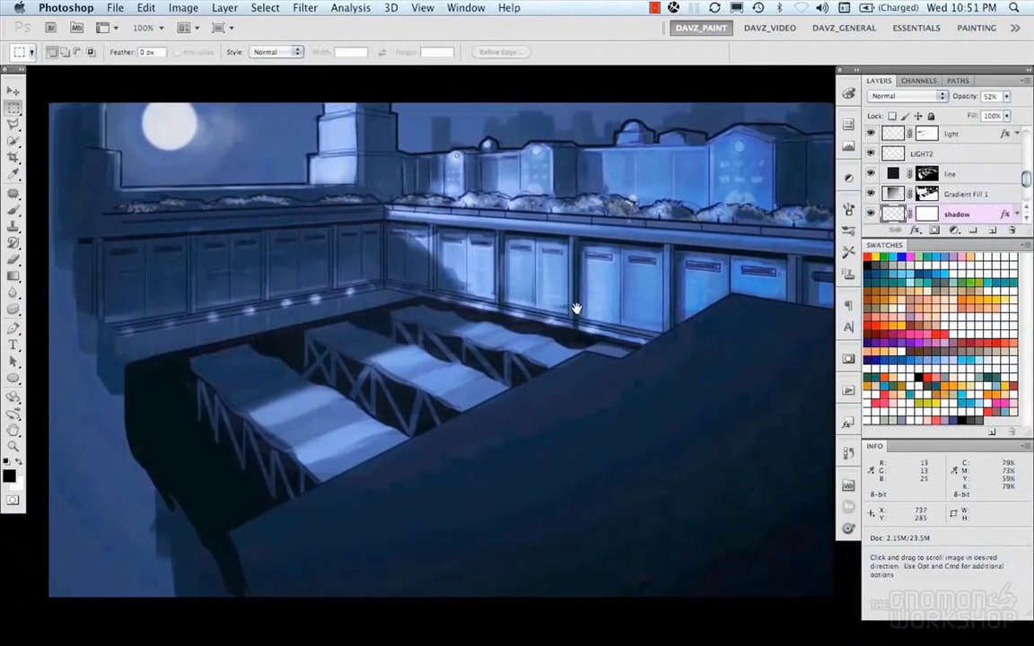
drag(576, 309, 574, 308)
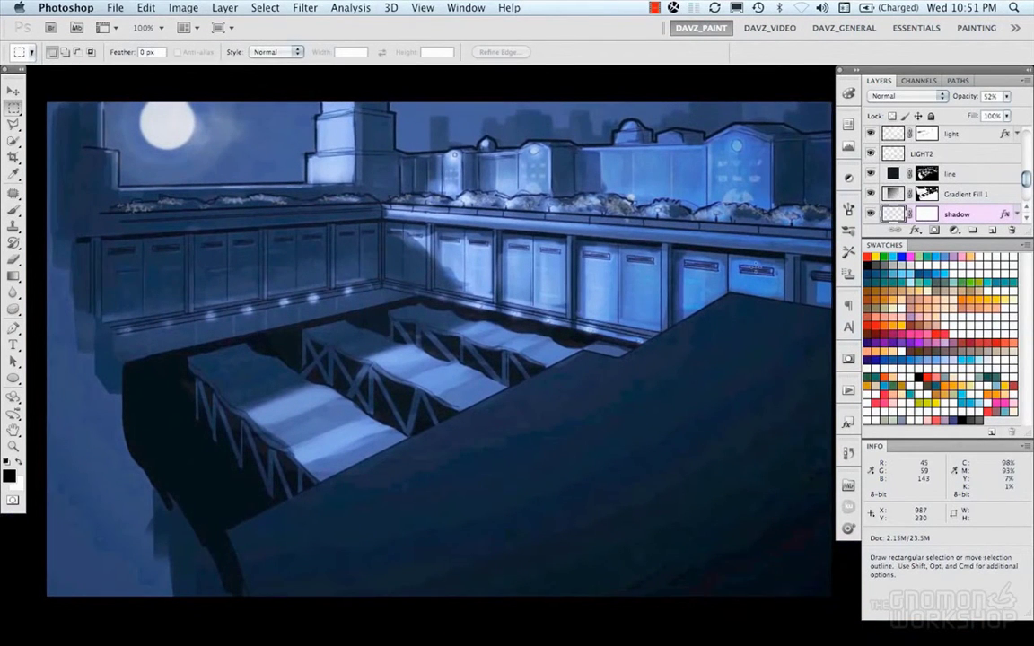
click(934, 134)
click(953, 229)
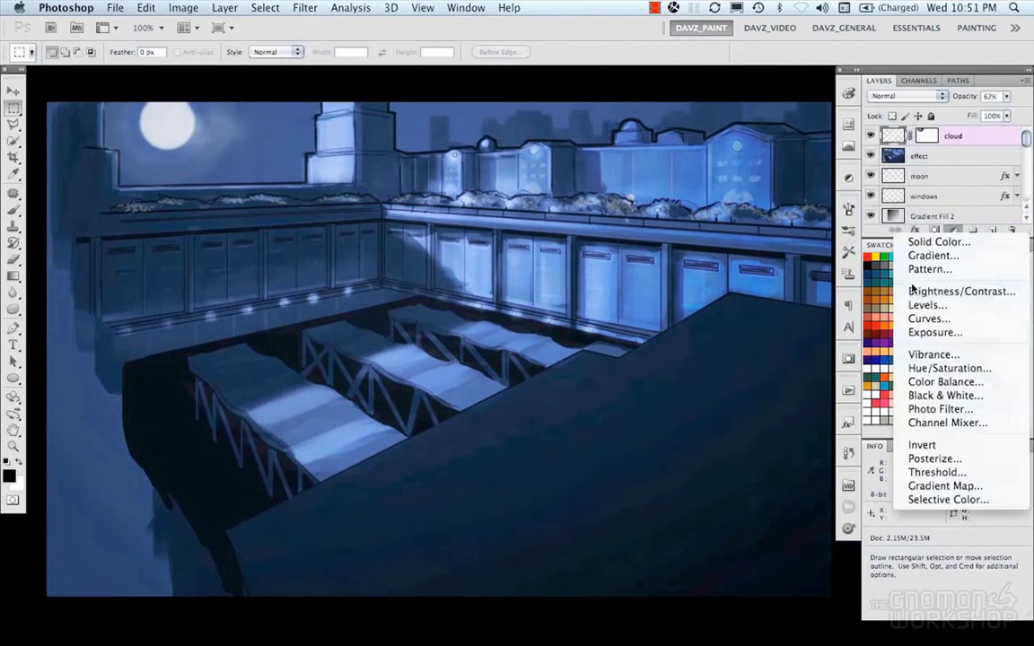
click(875, 240)
click(664, 270)
drag(760, 294, 761, 297)
click(703, 327)
drag(675, 376, 673, 380)
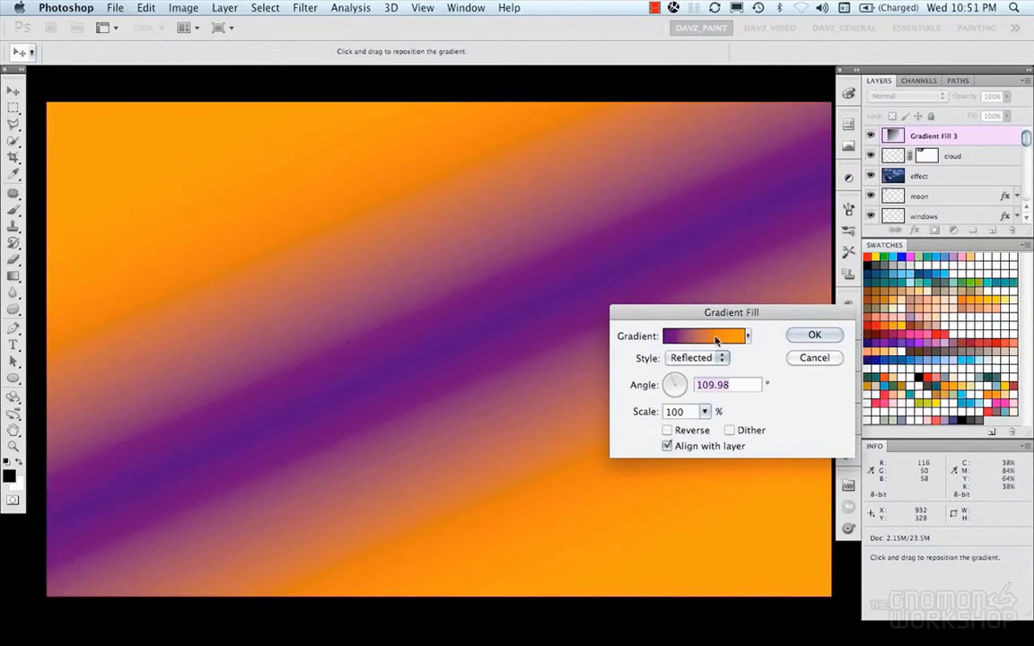
key(Return)
click(906, 96)
click(873, 246)
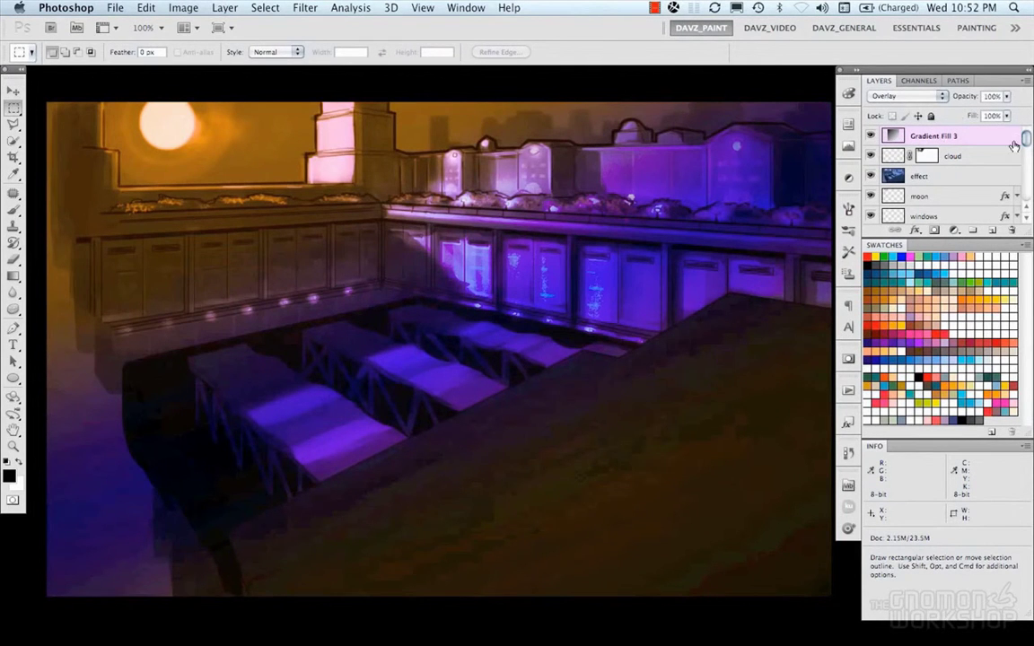
Step: Edit the overlay gradient fill and change its orange end stop to teal
double_click(897, 136)
drag(674, 383, 673, 383)
click(705, 336)
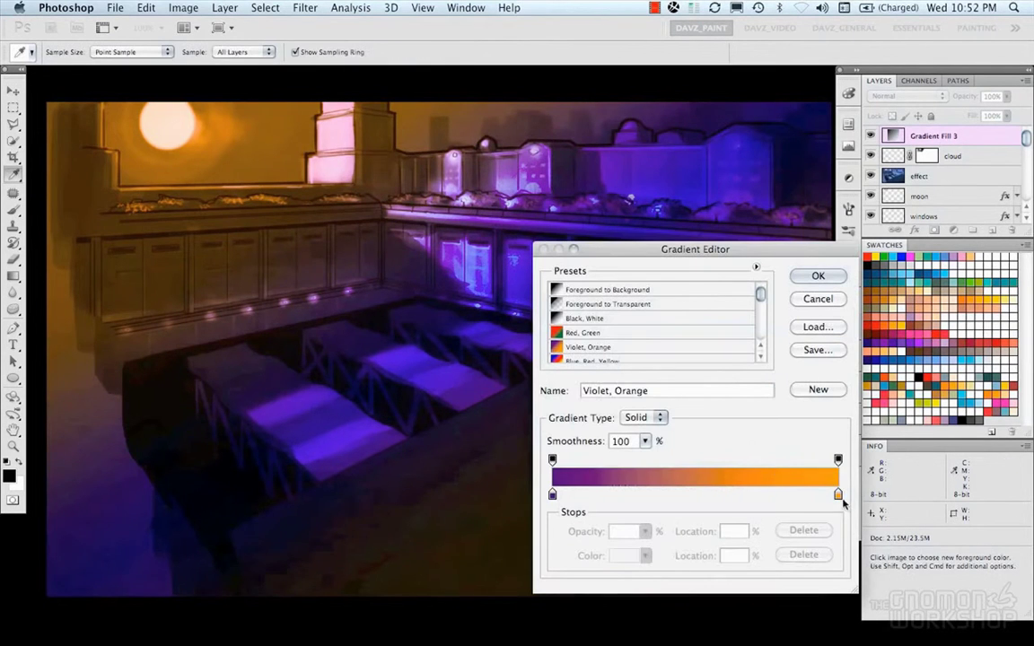
click(837, 493)
click(924, 278)
click(929, 283)
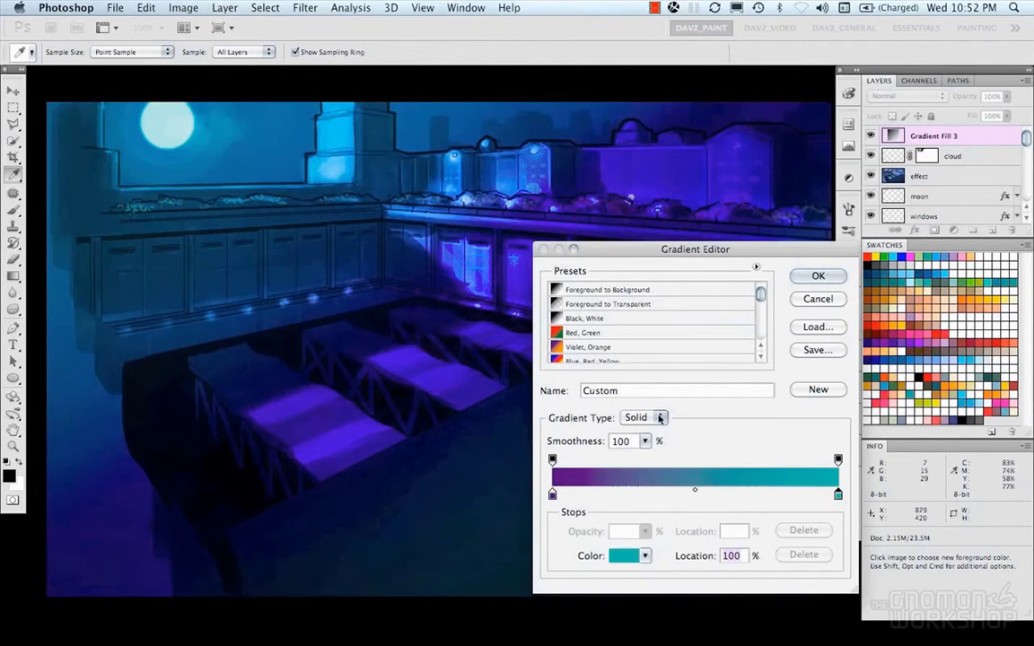
Step: Add an intermediate violet stop to the gradient, color the start stop blue, and shift the violet stop toward the teal end
click(644, 493)
click(552, 494)
click(886, 385)
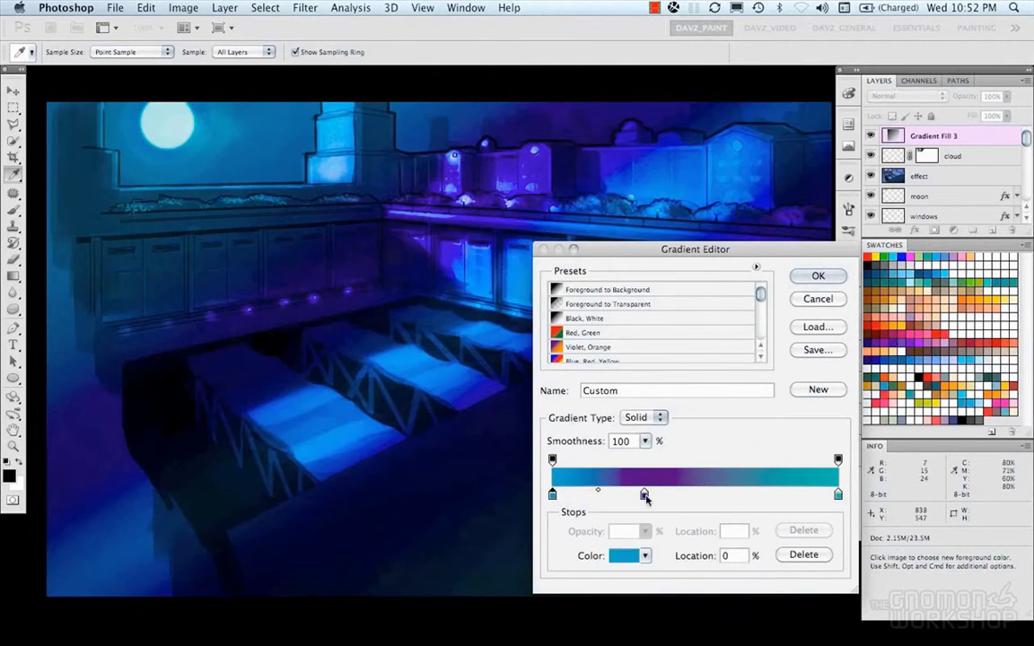
drag(644, 493, 680, 495)
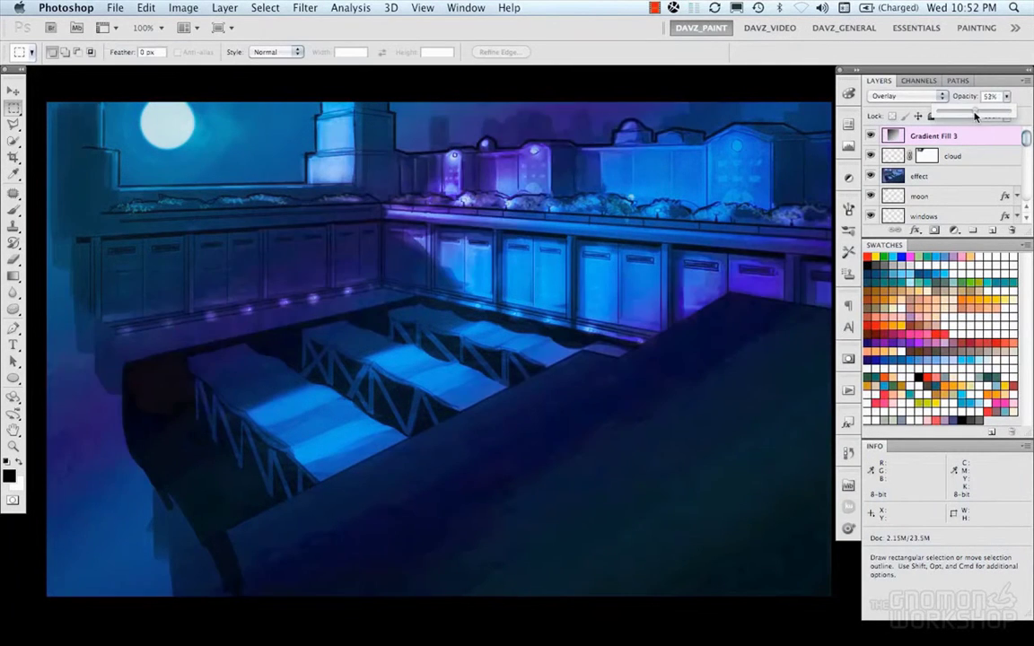
Step: Lower the gradient fill layer's opacity to 39% and hide the interface panels to review the whole painting
drag(982, 117, 969, 117)
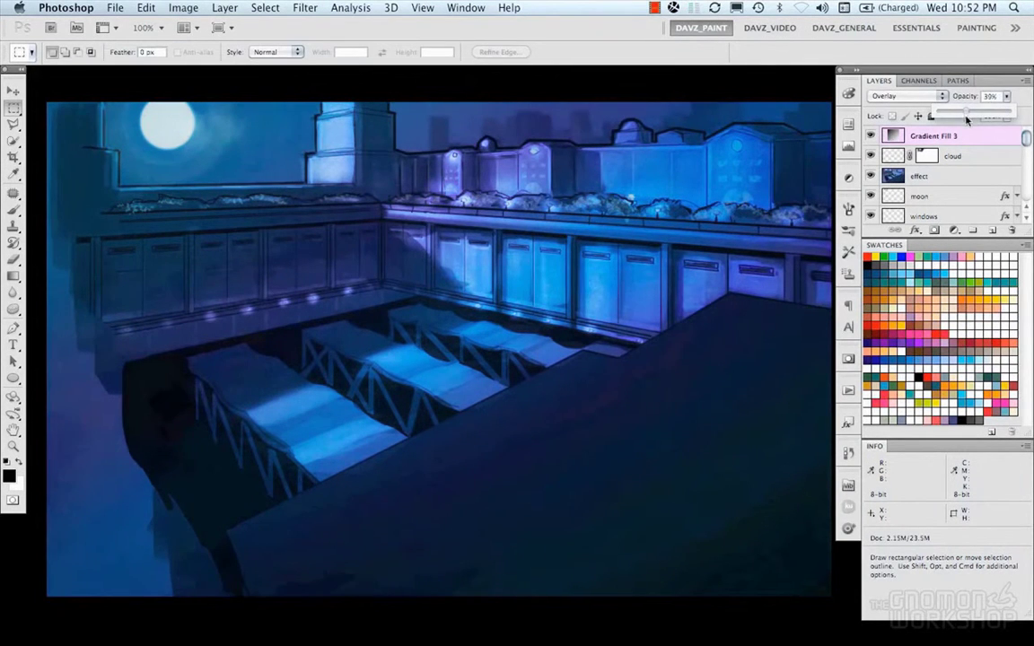
key(Tab)
drag(606, 308, 577, 311)
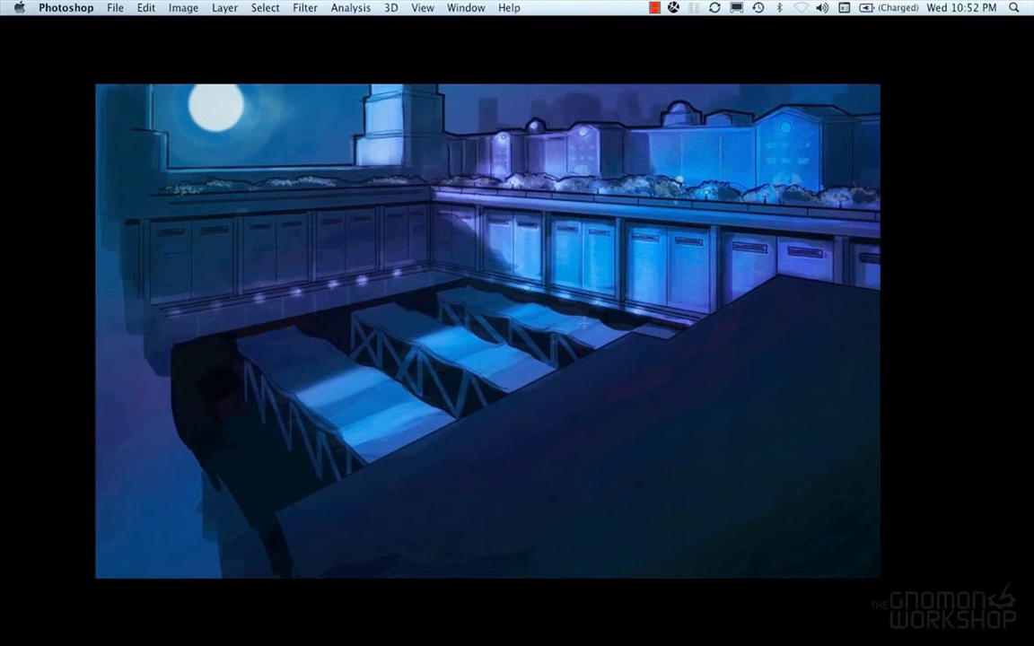